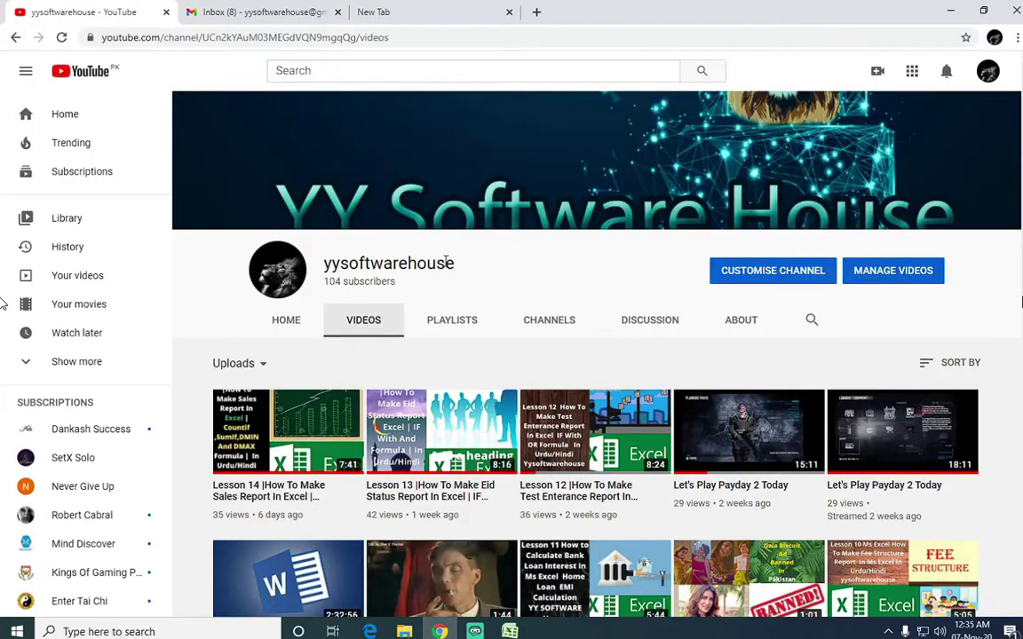
Switch from the YouTube channel page in Chrome to the Excel Book1 workbook with the Vlookup title.
scroll(458, 234, "down", 3)
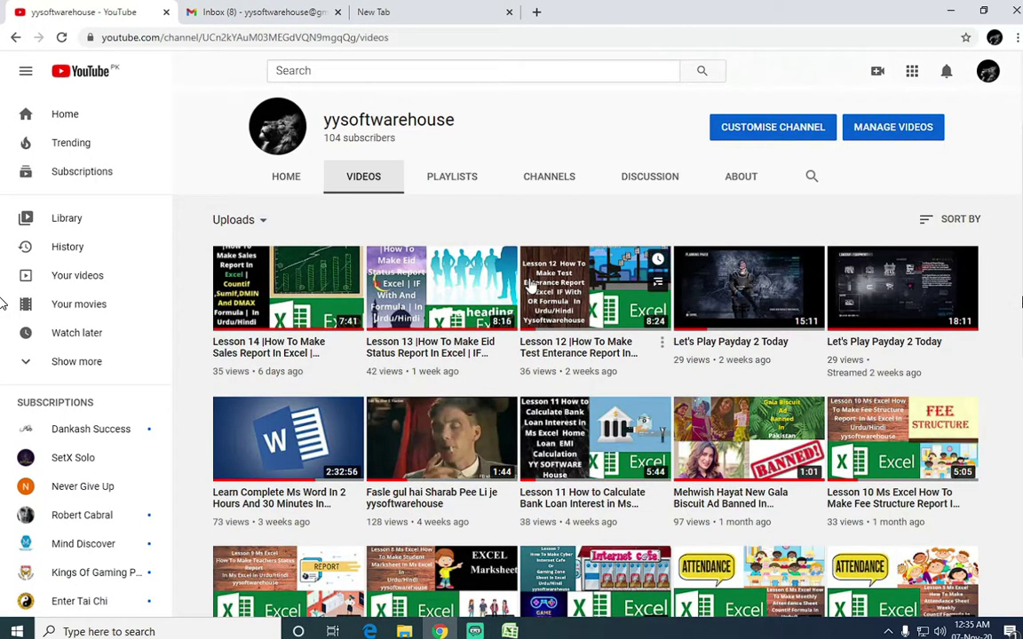
scroll(484, 267, "up", 3)
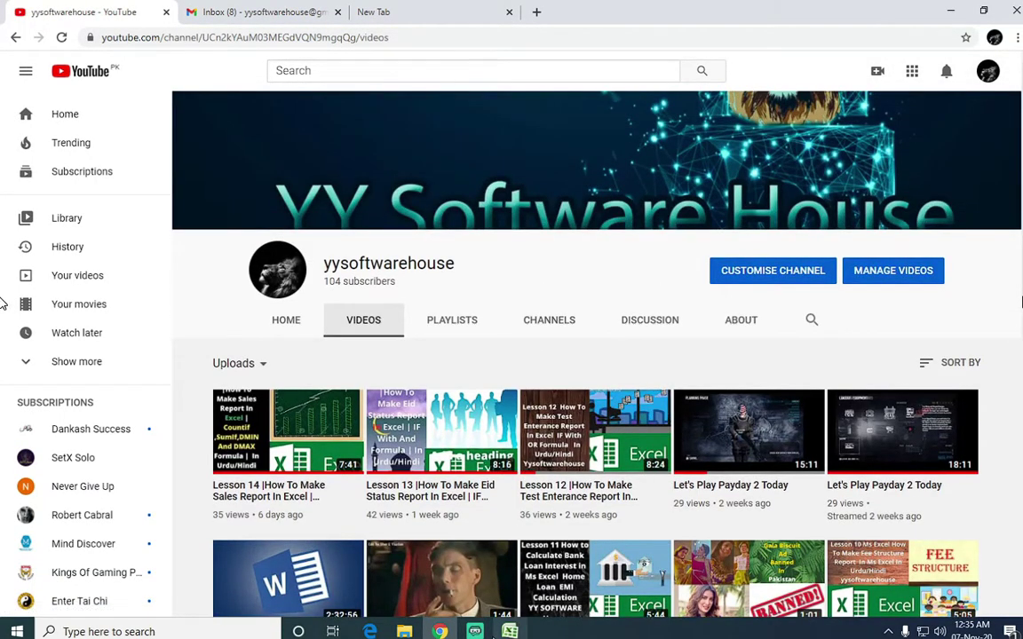
left_click(475, 631)
left_click(510, 631)
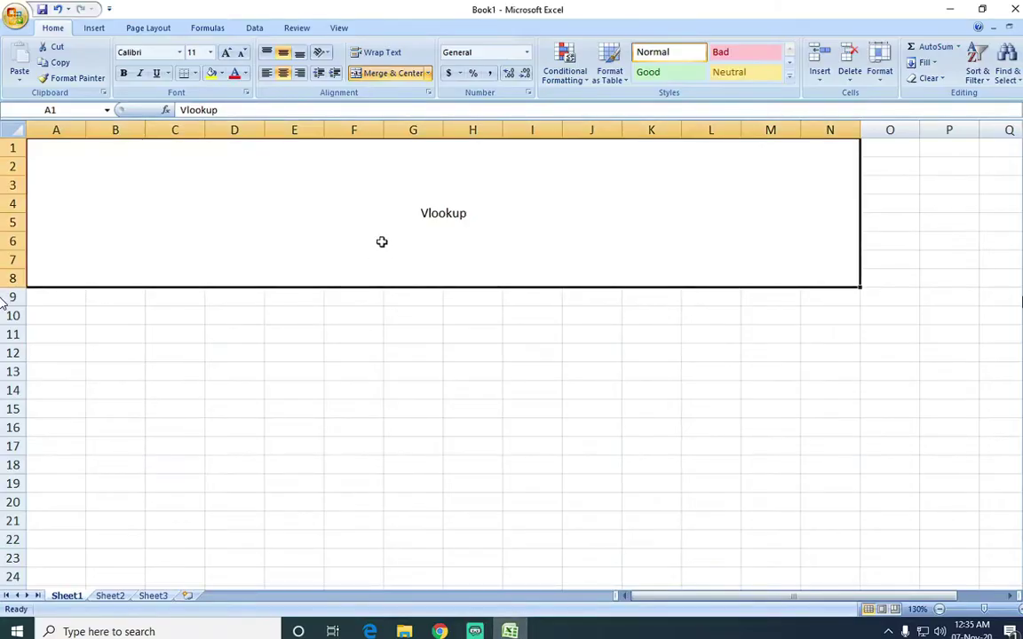
Enlarge the merged Vlookup title to font size 36 and fill it orange-gold.
left_click(227, 55)
left_click(227, 55)
left_click(226, 55)
left_click(227, 55)
left_click(226, 55)
left_click(227, 55)
left_click(227, 55)
left_click(227, 55)
left_click(227, 55)
left_click(227, 55)
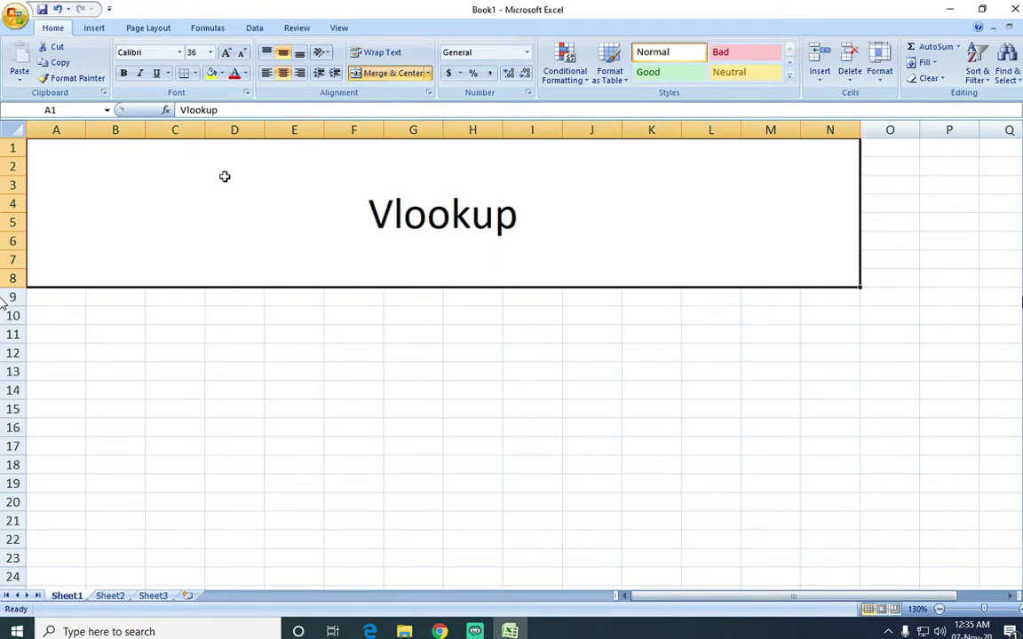
left_click(221, 75)
left_click(231, 182)
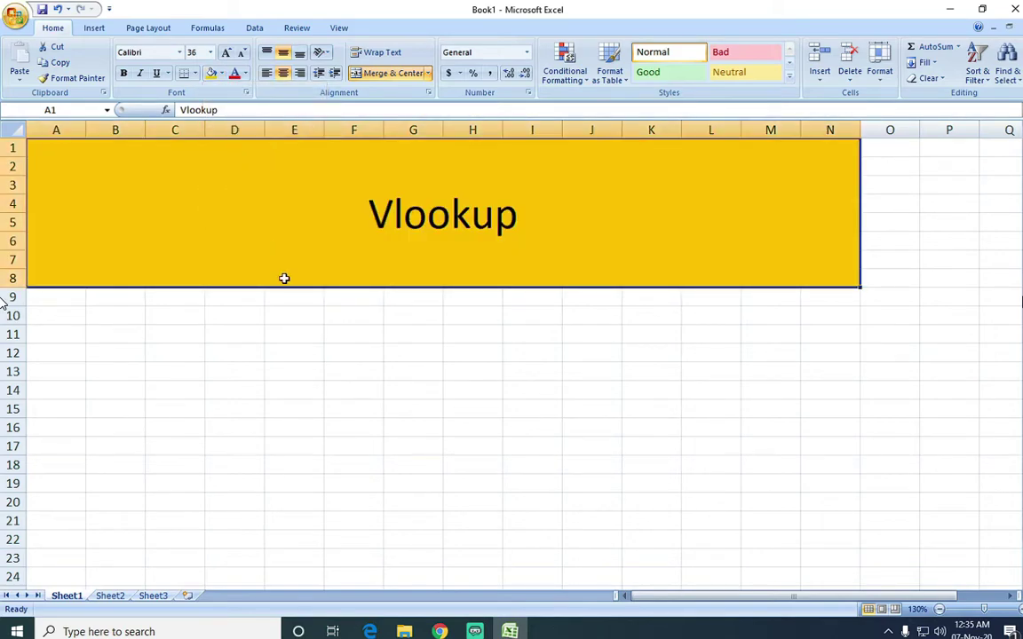
left_click(164, 316)
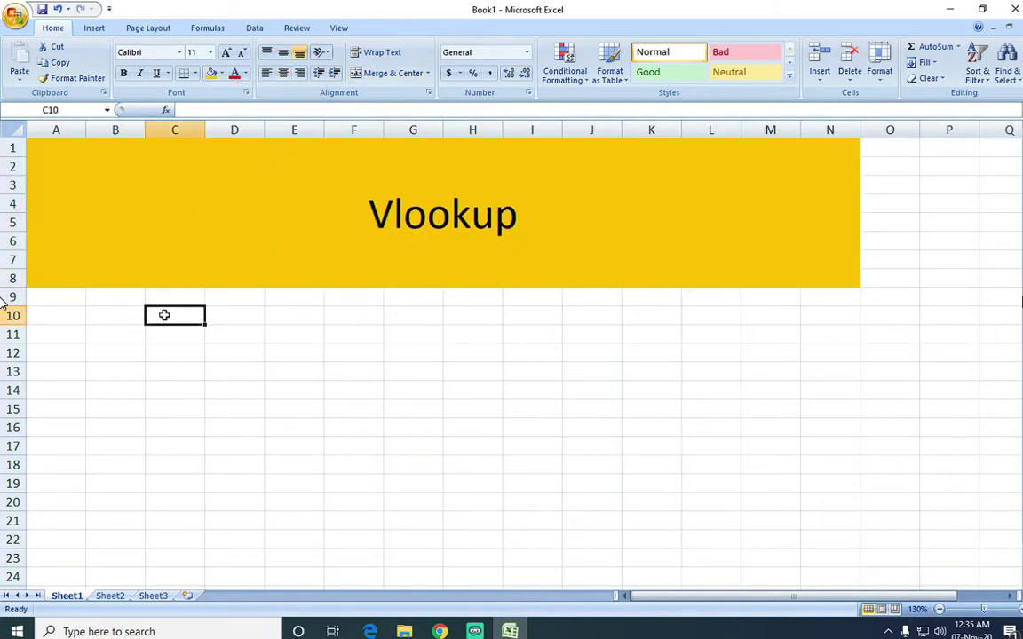
key("Left")
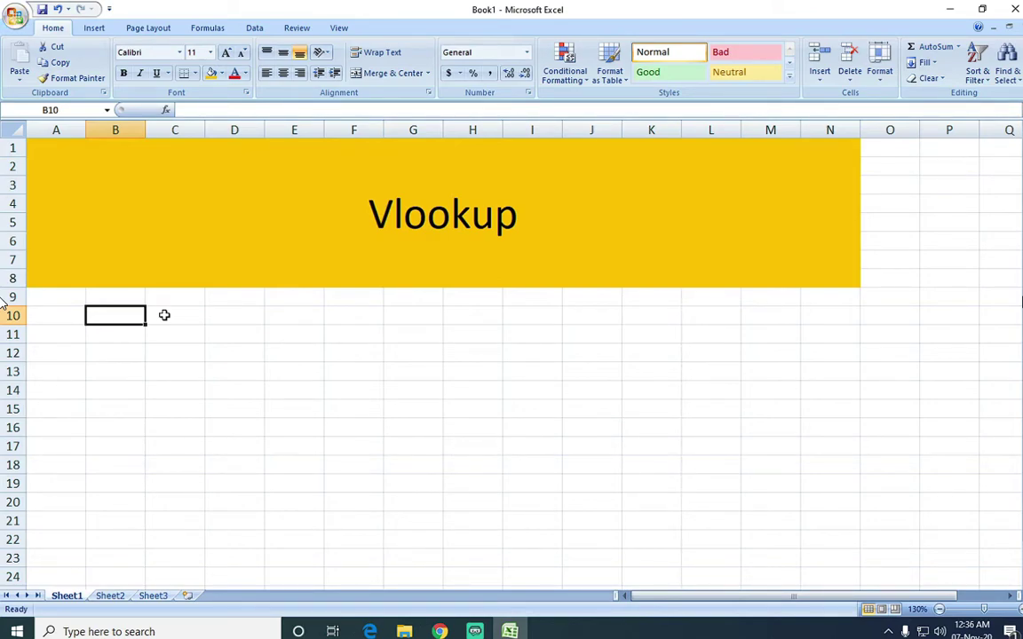
Enter the headings emp no, emp name, depart and basic salary in A10:D10.
key("Left")
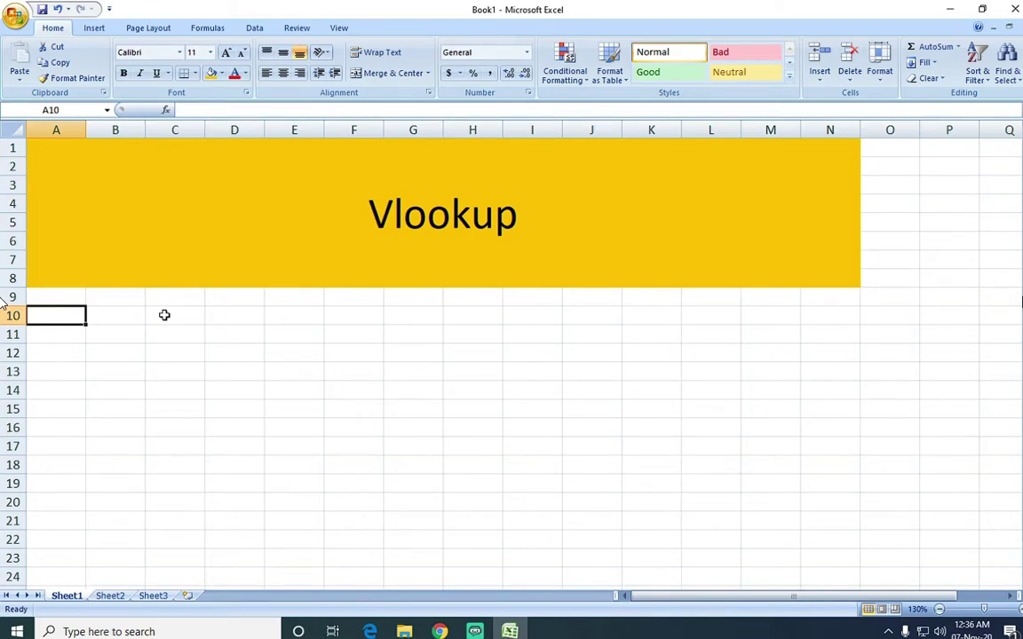
type("emp no")
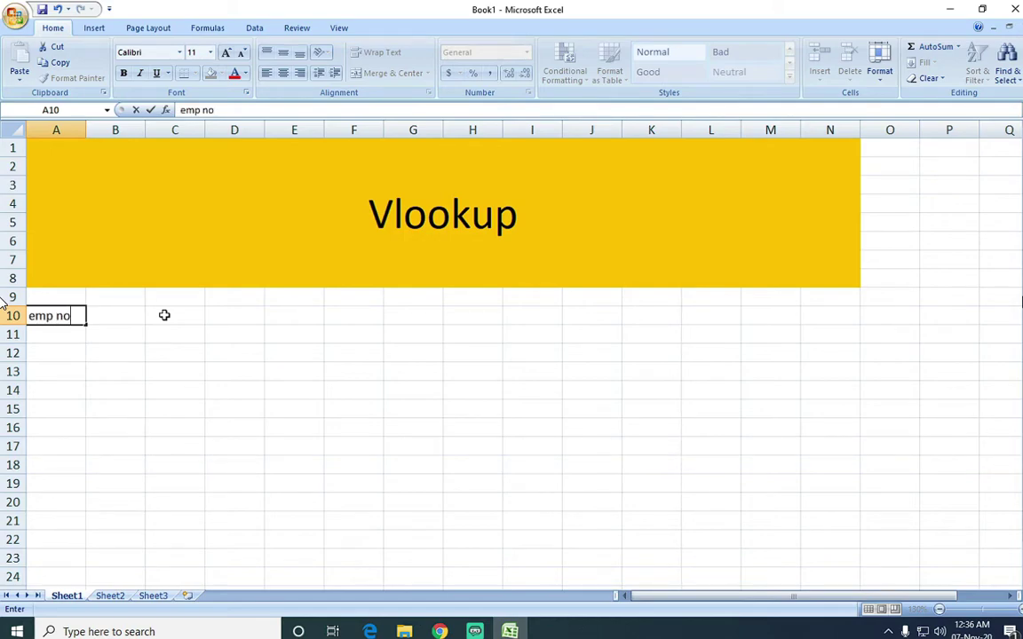
key("Tab")
type("emp name")
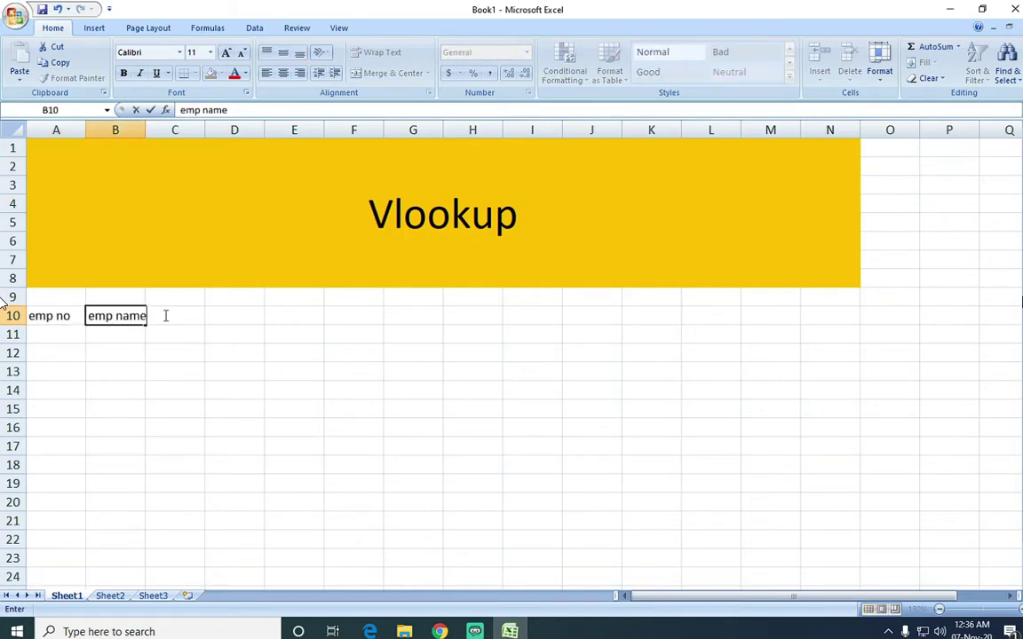
key("Tab")
type("depart")
key("Tab")
type("basic salary")
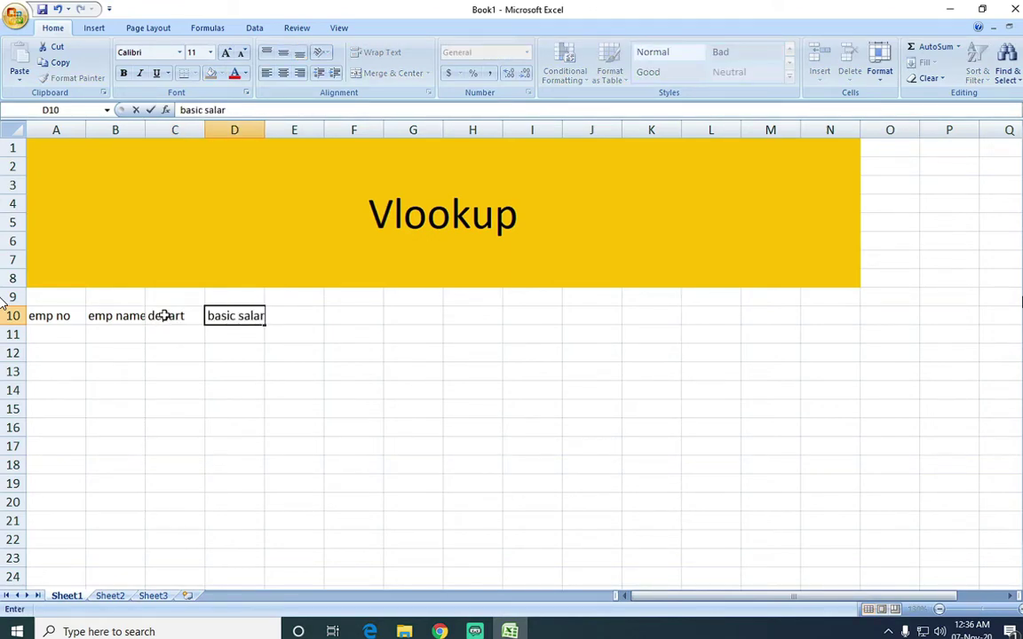
key("Tab")
Add the headings comm 30%, bonus 40%, total salary and tax 10%.
type("comm 30%")
key("Tab")
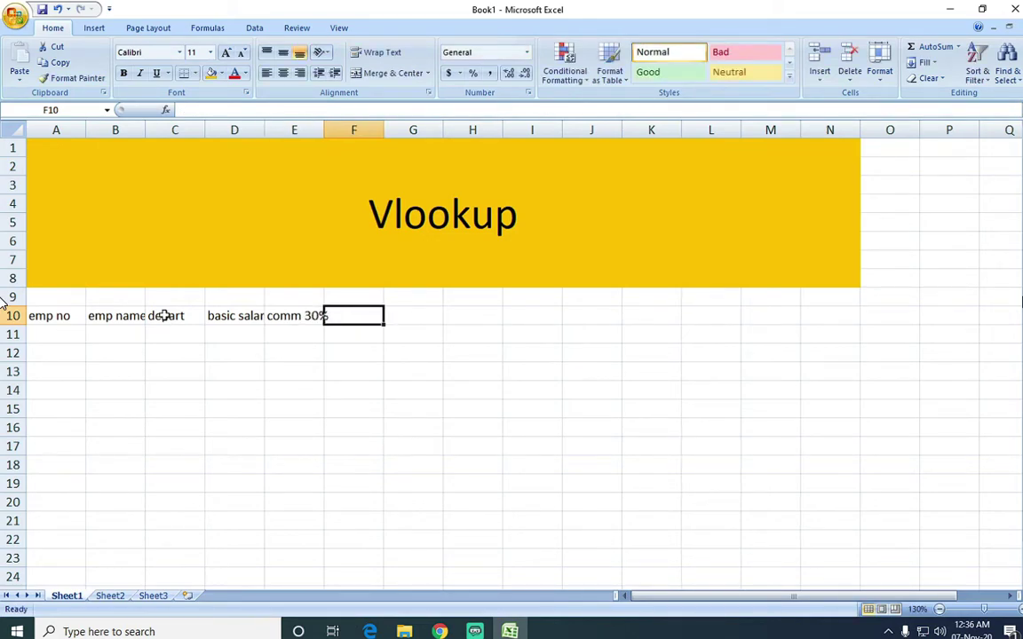
type("bonus 40")
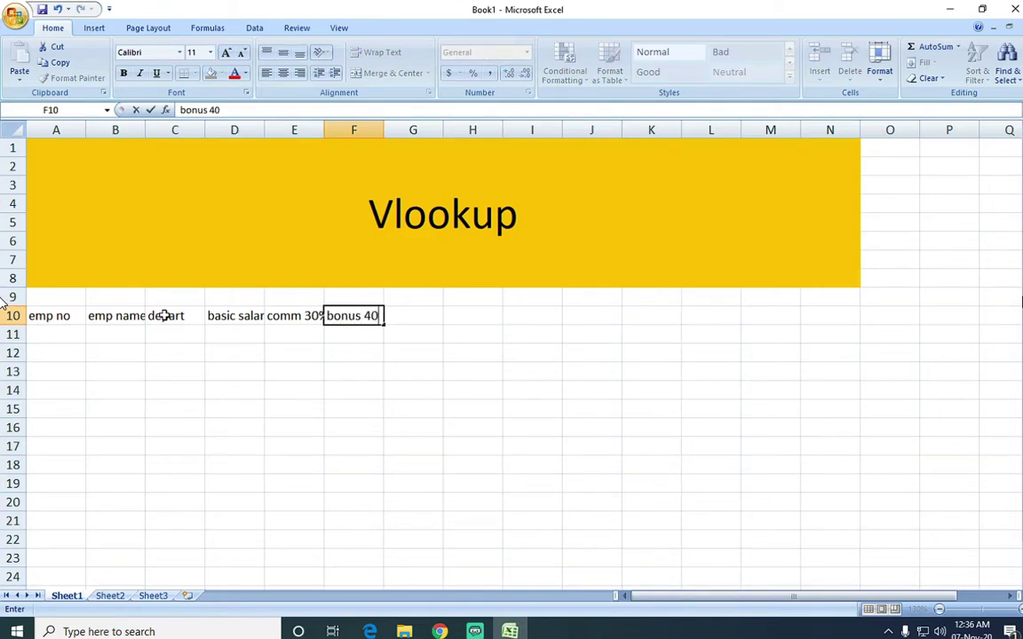
type("#%")
key("Tab")
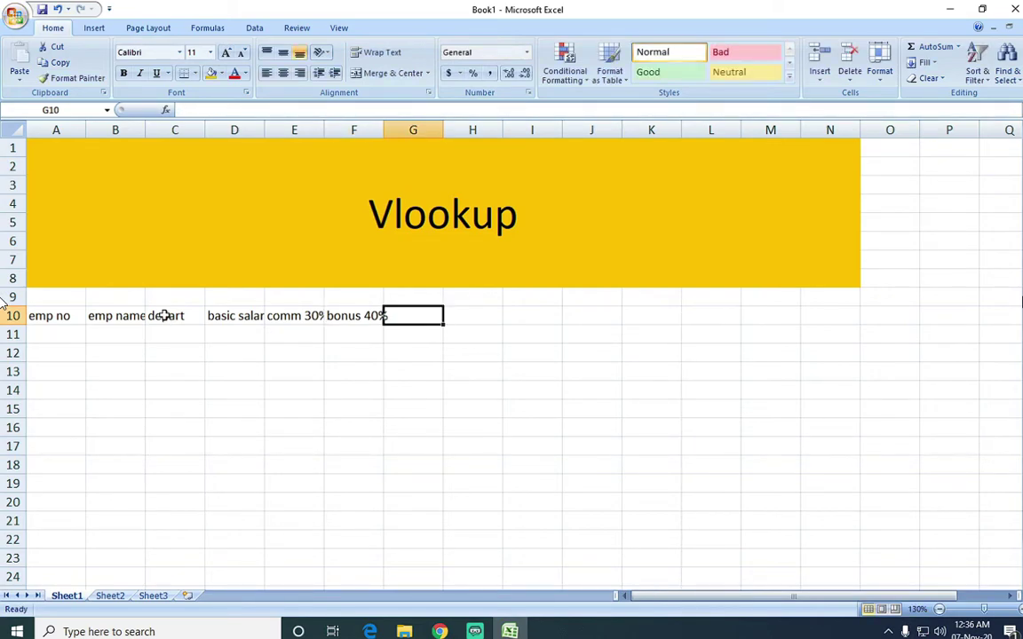
type("total salary")
key("Tab")
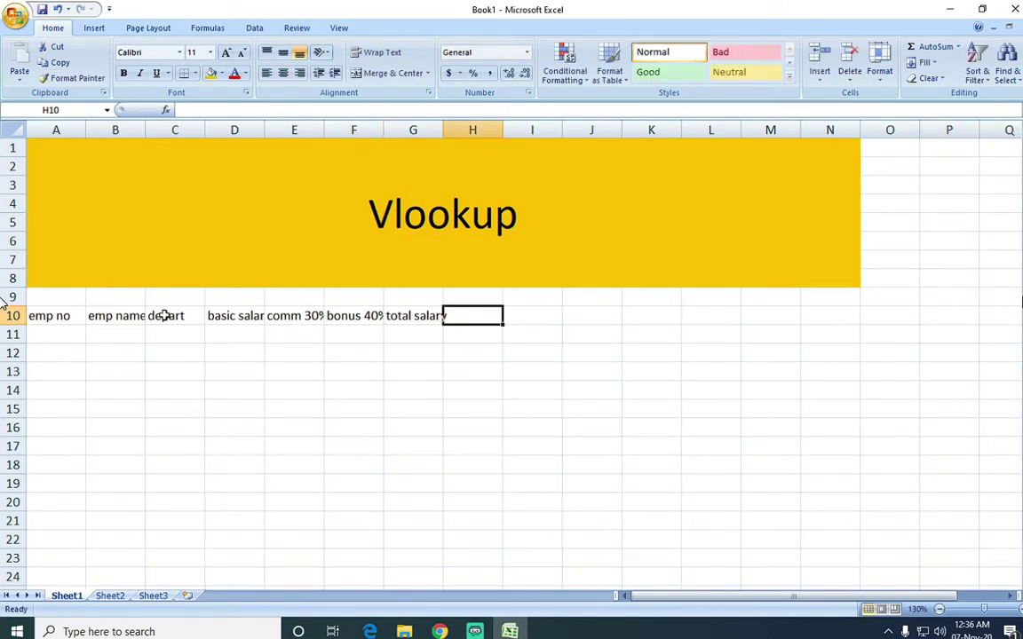
type("tax 10$")
key("BackSpace")
type("%")
key("Tab")
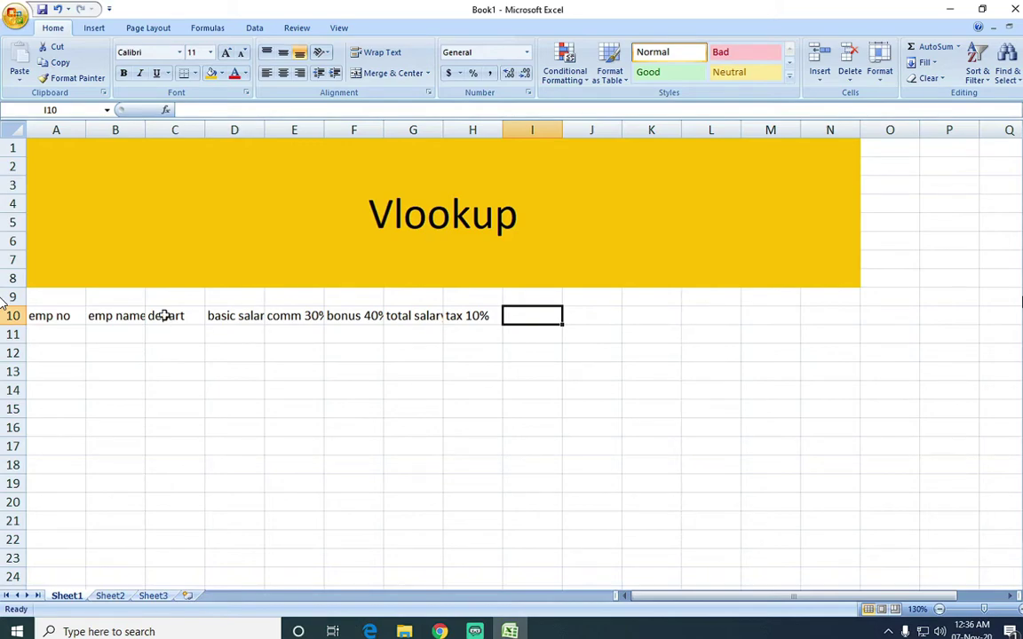
Finish the row with net-salary, phone number and house no headings.
type("net-salary")
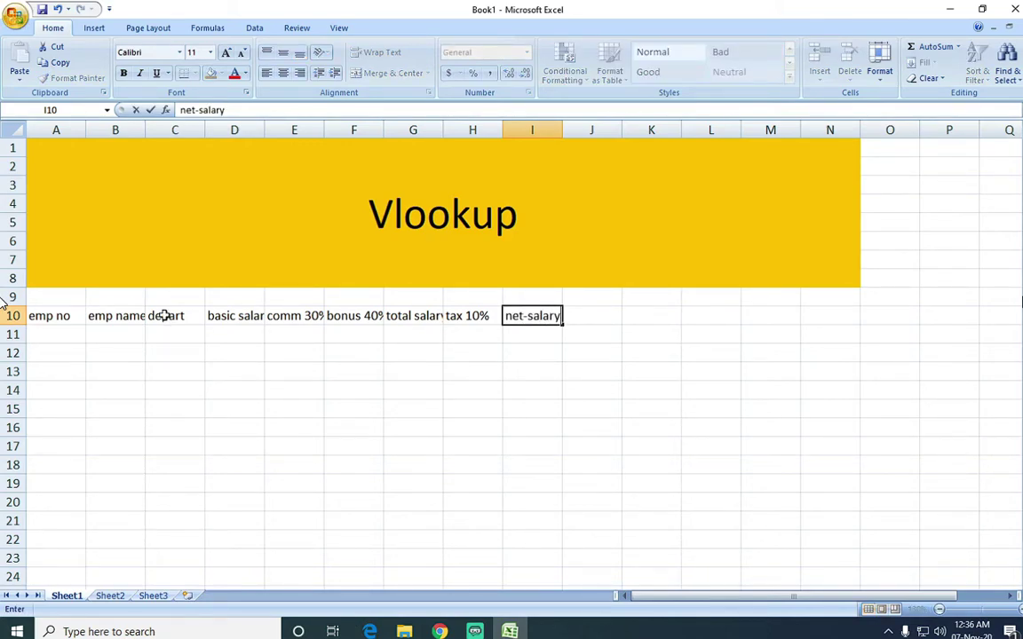
key("Tab")
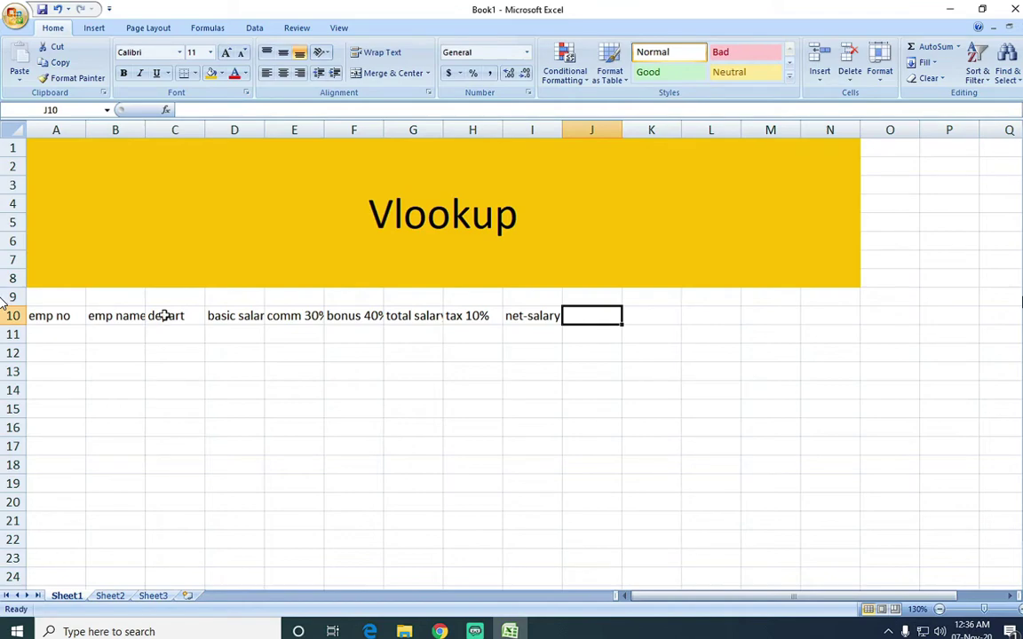
type("phone number")
key("Tab")
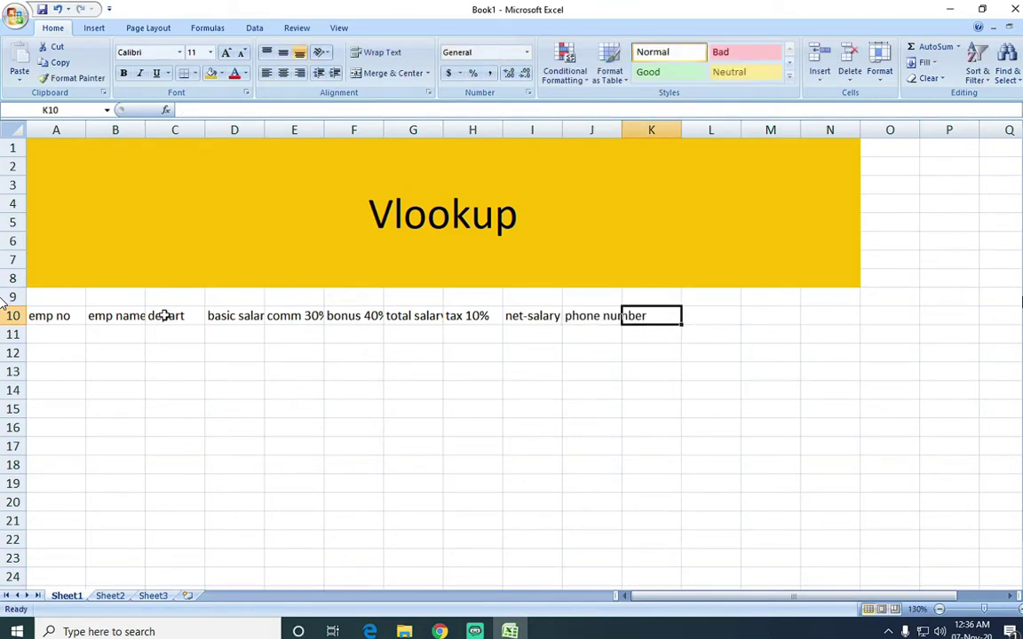
type("house no")
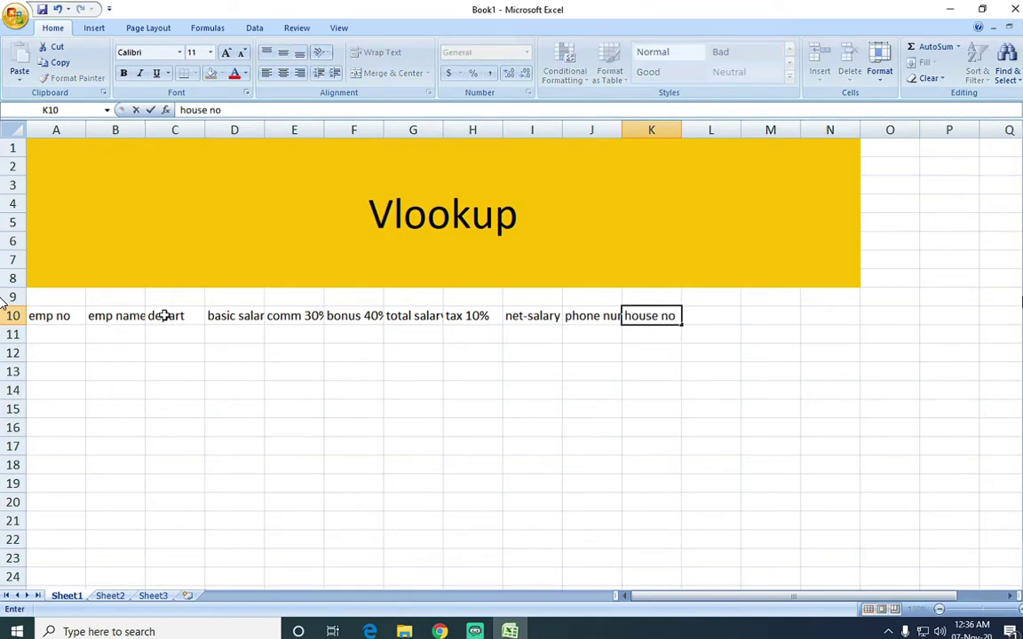
key("Tab")
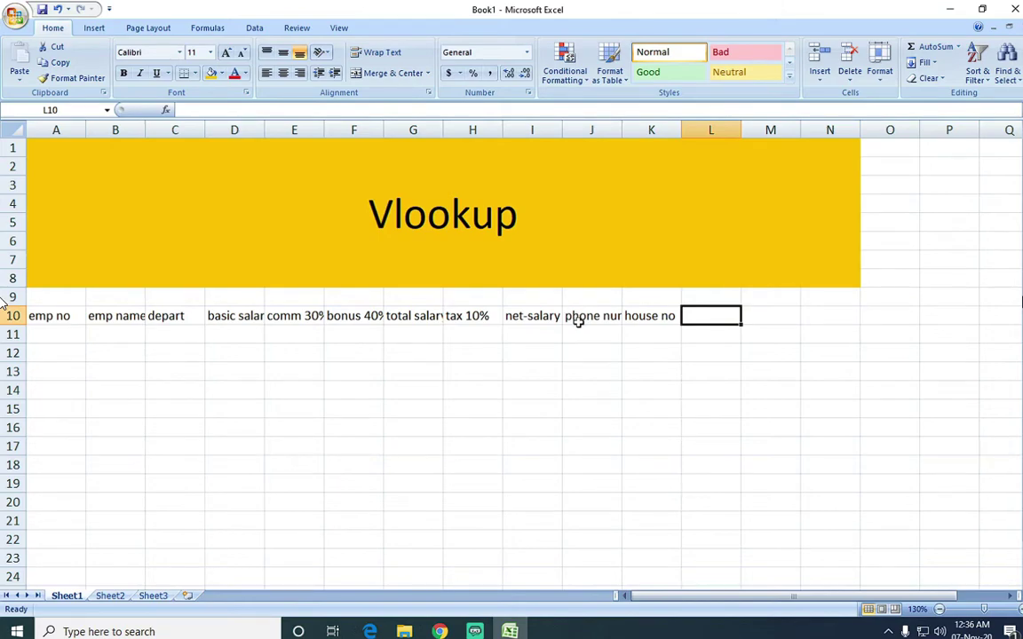
Widen columns B, D, E, F, G, I and J to fit their headings.
left_click(577, 318)
left_click_drag(622, 134, 768, 133)
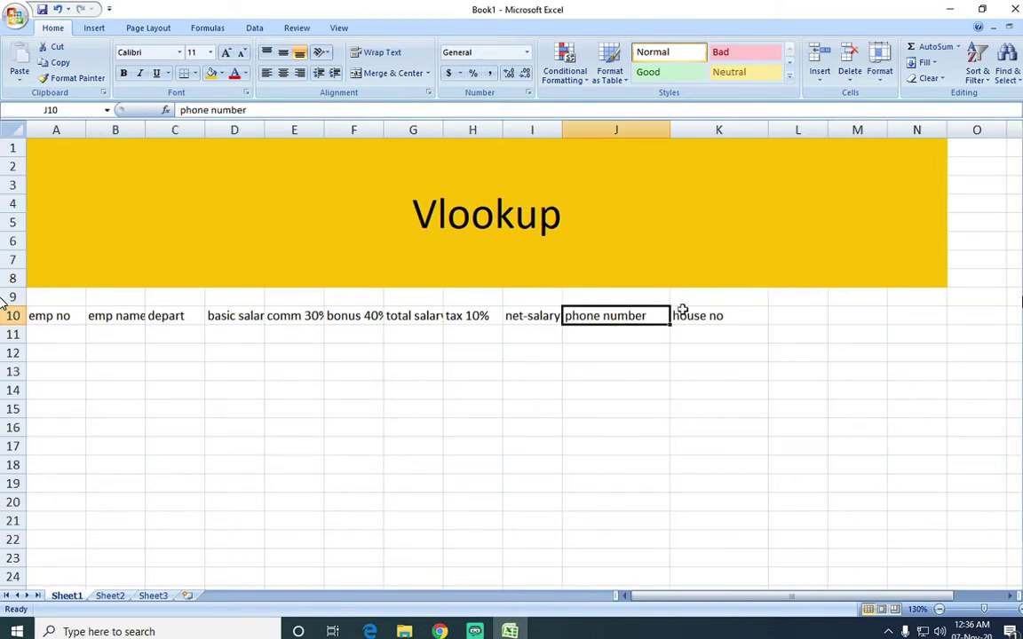
double_click(146, 133)
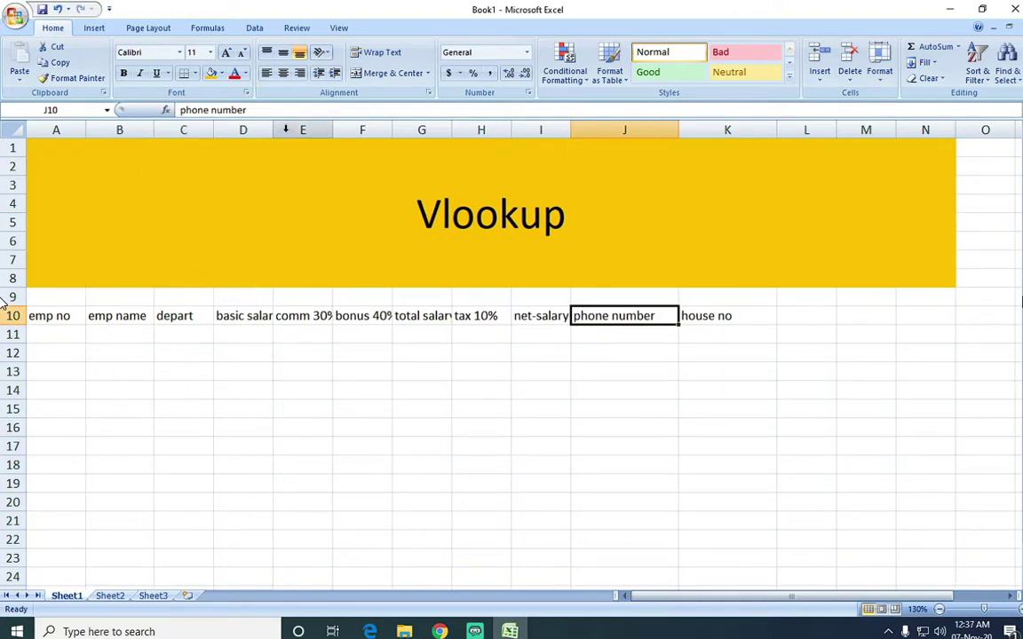
double_click(273, 129)
double_click(345, 129)
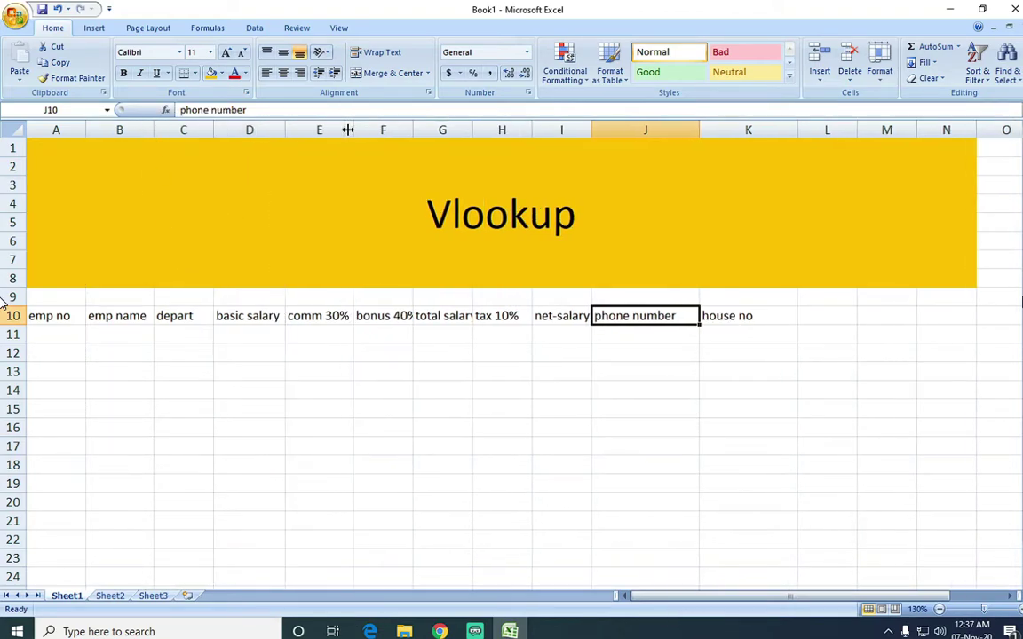
double_click(413, 129)
double_click(484, 130)
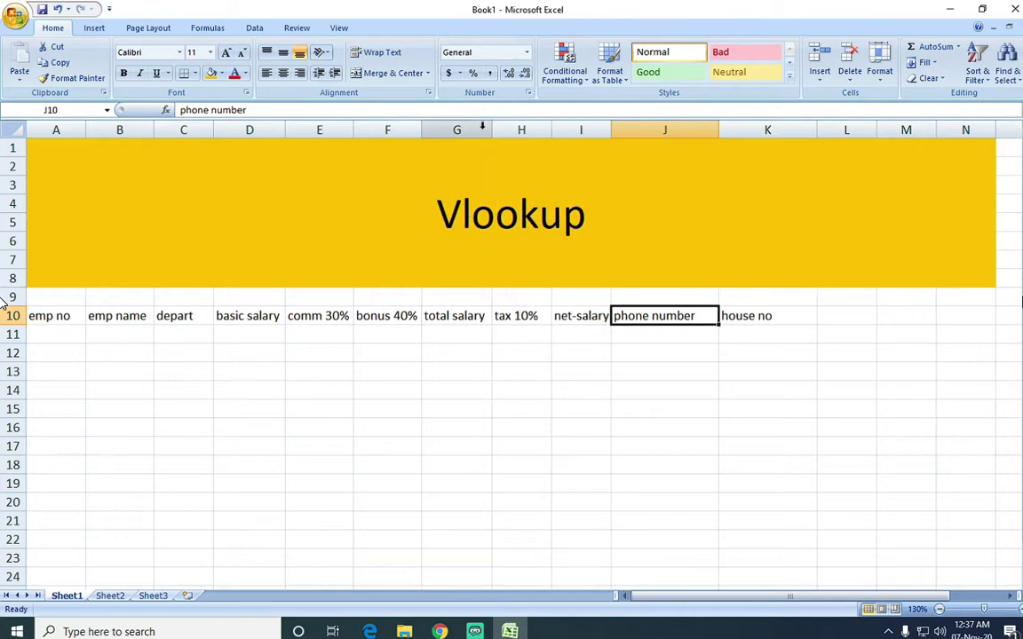
double_click(611, 130)
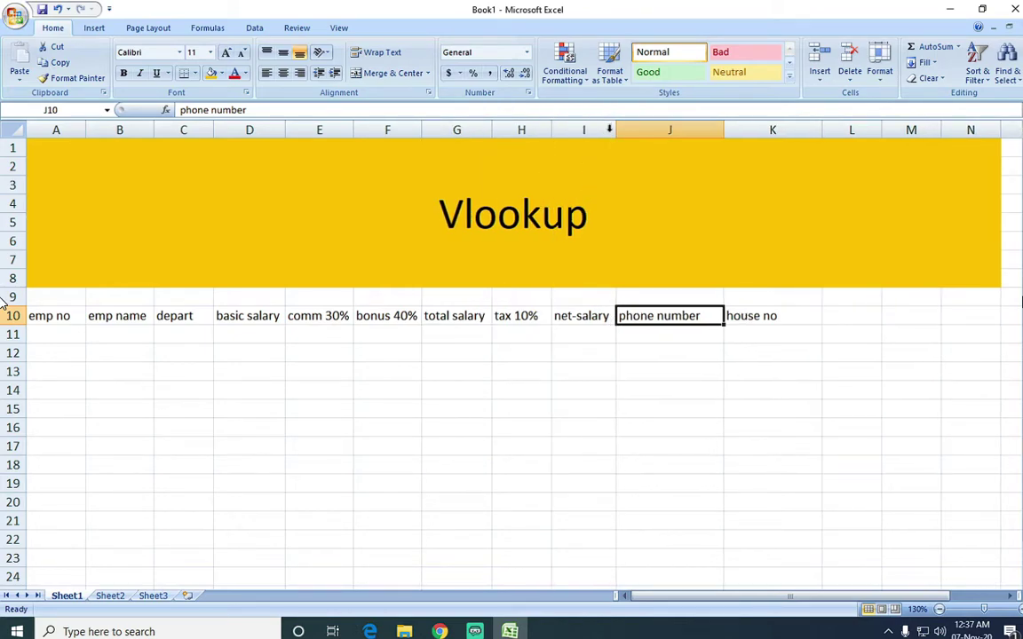
Apply All Borders to the table range A10:K19.
left_click_drag(755, 315, 67, 492)
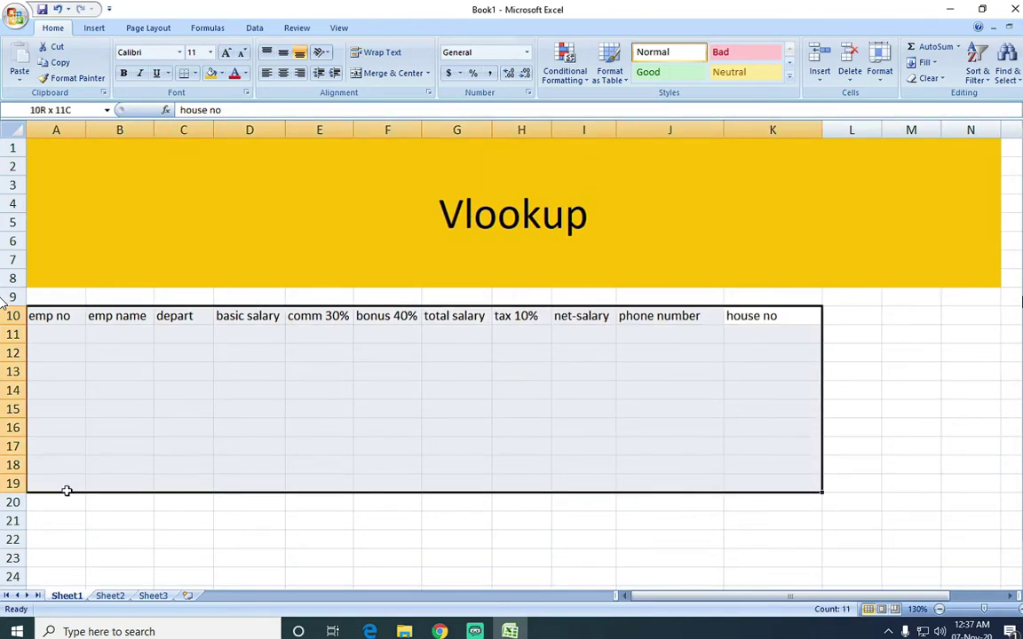
left_click(195, 73)
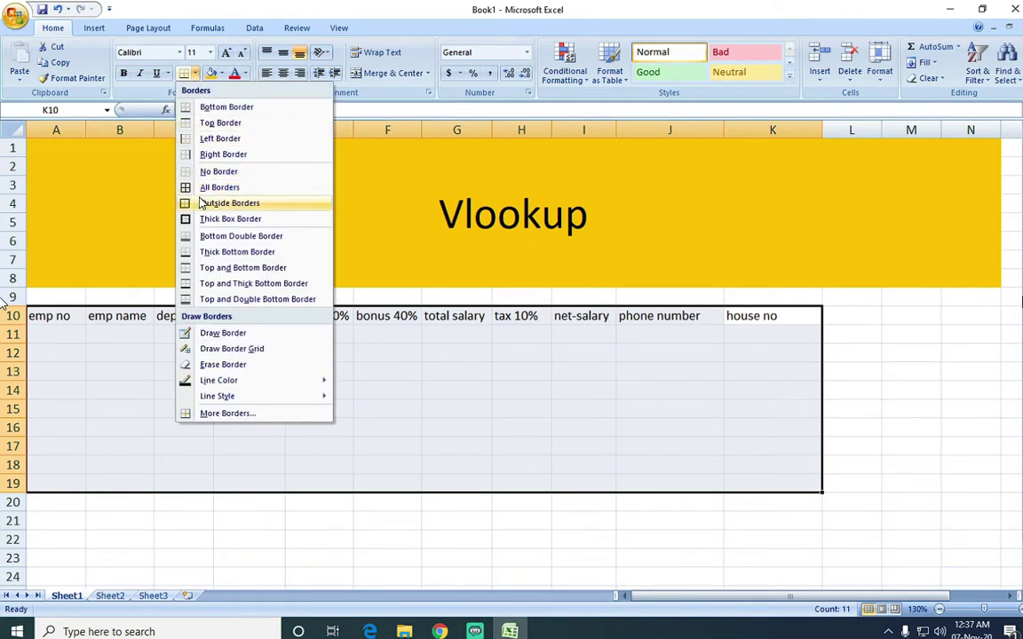
left_click(220, 188)
left_click(65, 337)
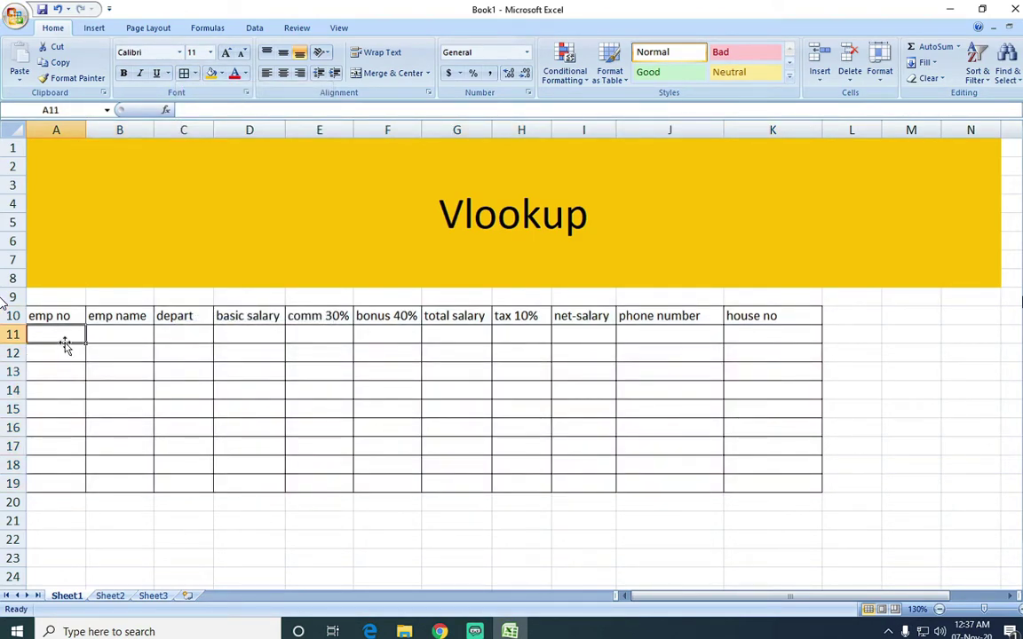
Enter employee numbers 1–9 with their names and departments in columns A–C.
type("1 2 3 4 5 6 7 8 9")
key("Right")
key("Up")
key("Up")
key("Up")
key("Up")
key("Up")
key("Up")
key("Up")
key("Up")
type("yazdan adnan sameer ali raza ahmed zubair talha taha")
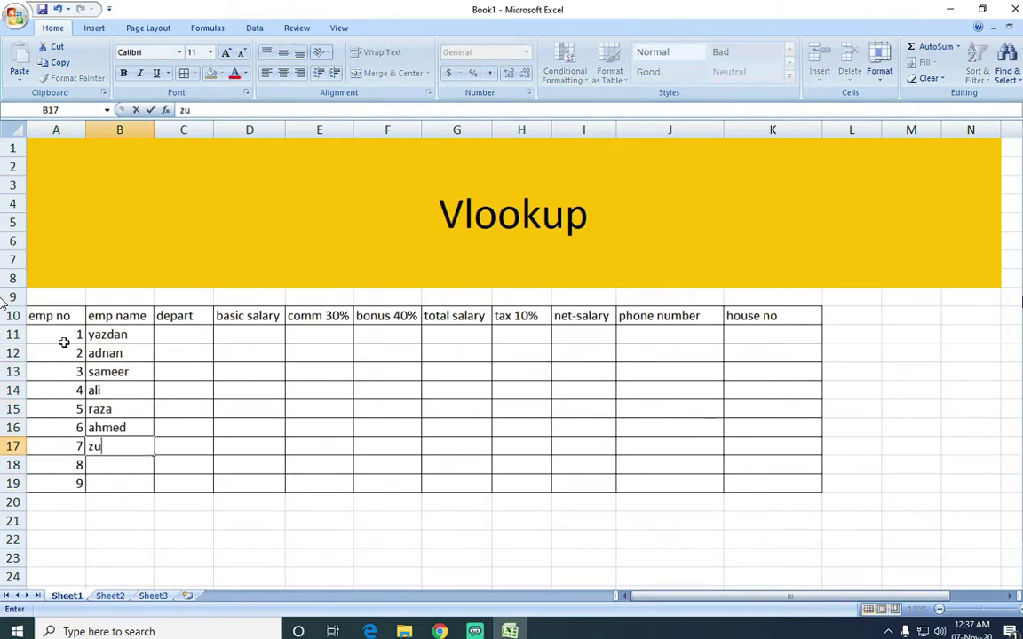
key("Right")
key("Up")
key("Up")
key("Up")
key("Up")
key("Up")
key("Up")
key("Up")
key("Up")
key("Up")
type("it hr finance security insura")
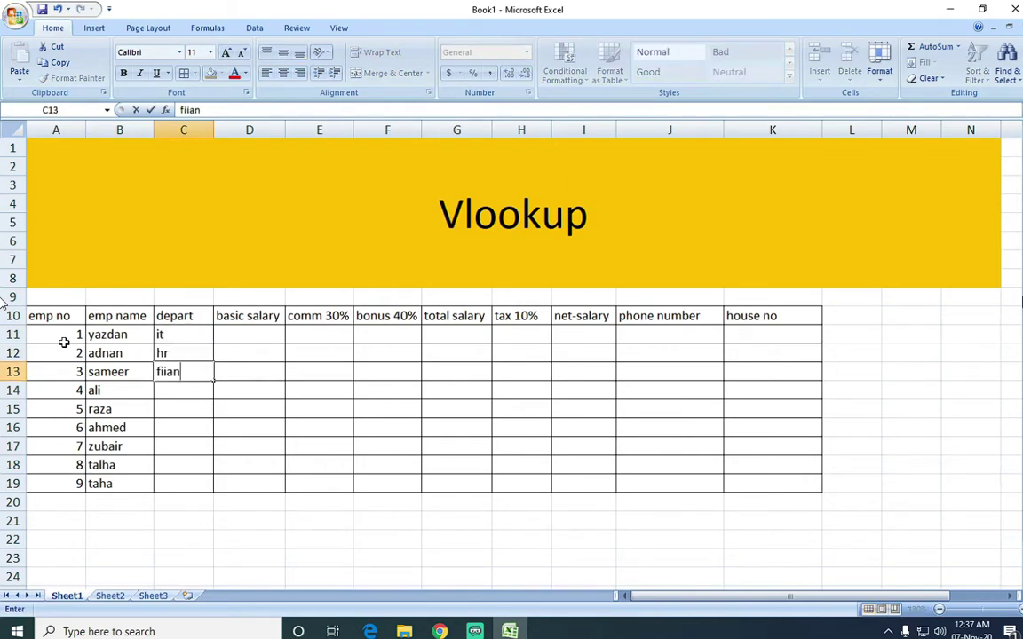
type("nce management data entry officer")
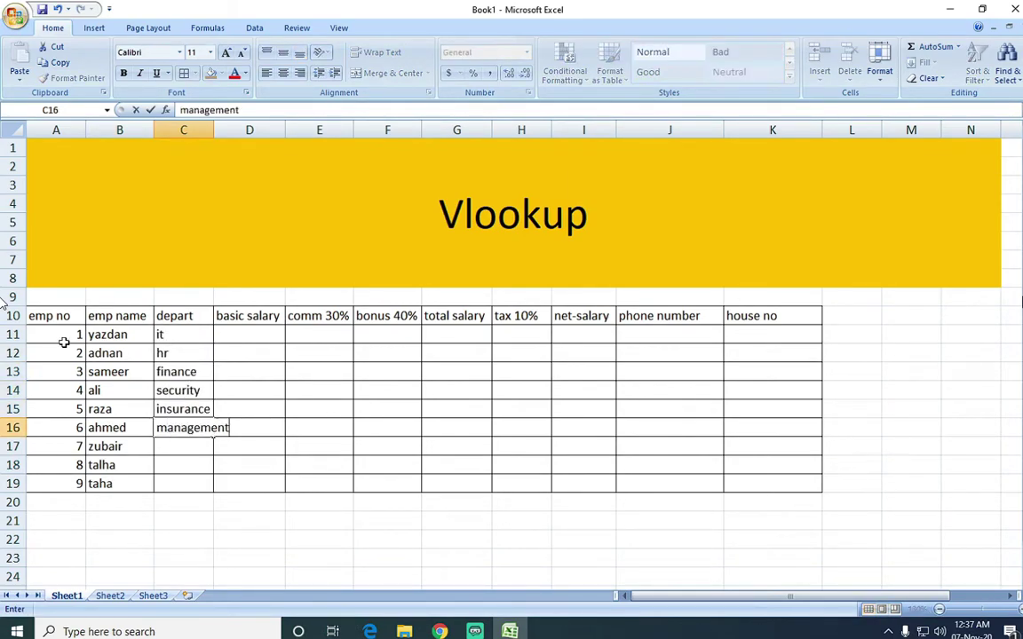
type(" sales it")
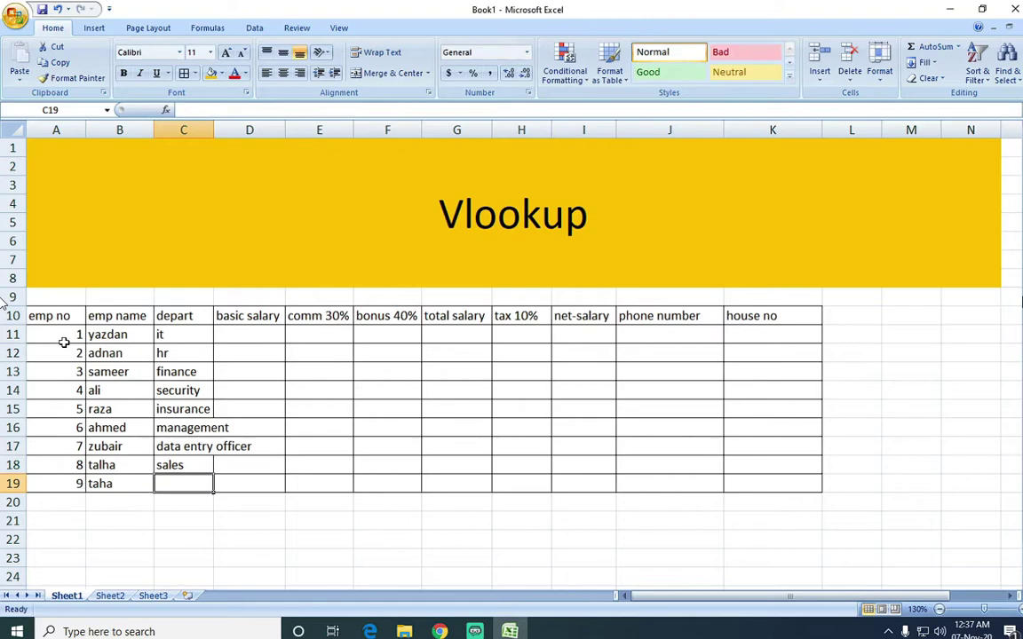
key("Right")
key("Up")
key("Up")
key("Up")
key("Up")
key("Up")
key("Up")
key("Up")
key("Up")
key("Up")
Enter basic salaries 20000 and 21000 and continue the series down to row 19.
type("20000 21")
type("000")
key("Return")
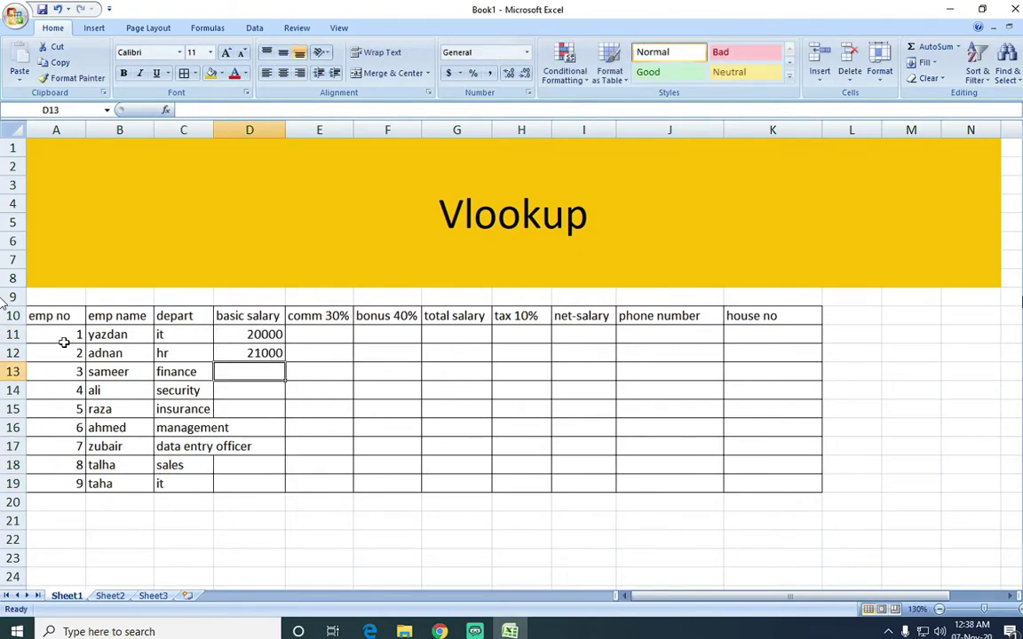
left_click_drag(252, 335, 251, 354)
double_click(285, 361)
double_click(213, 130)
Fill the commission column with =D11*30% and the bonus column with =D11*40%.
left_click(368, 332)
type("-")
type("D11*30%")
key("ctrl+Return")
key("shift+Down")
key("shift+Down")
key("shift+Down")
key("shift+Down")
key("shift+Down")
key("shift+Down")
key("shift+Down")
key("shift+Down")
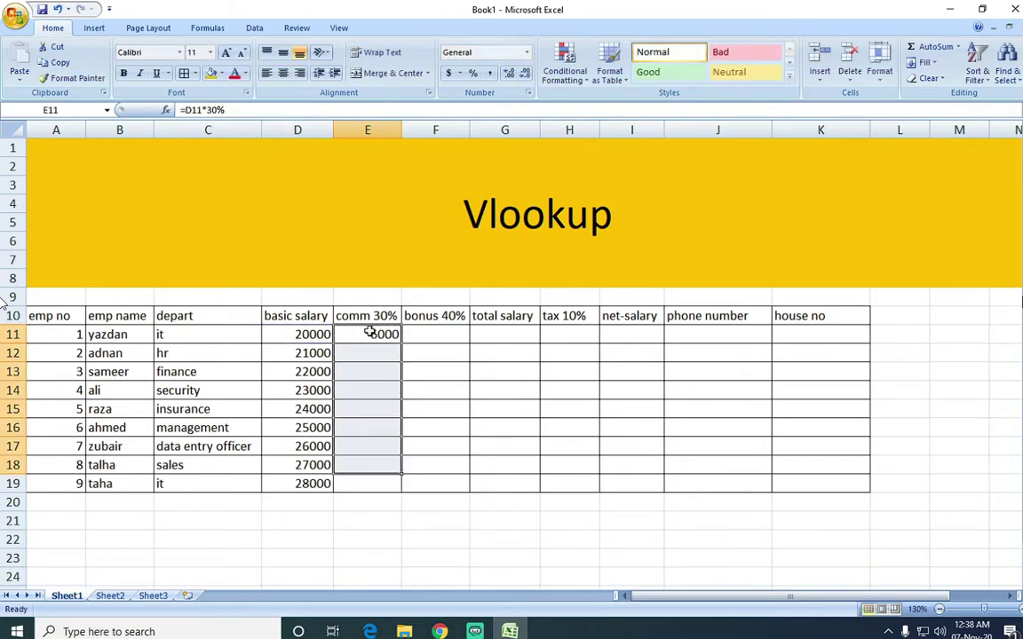
key("ctrl+d")
key("Right")
type("=D11")
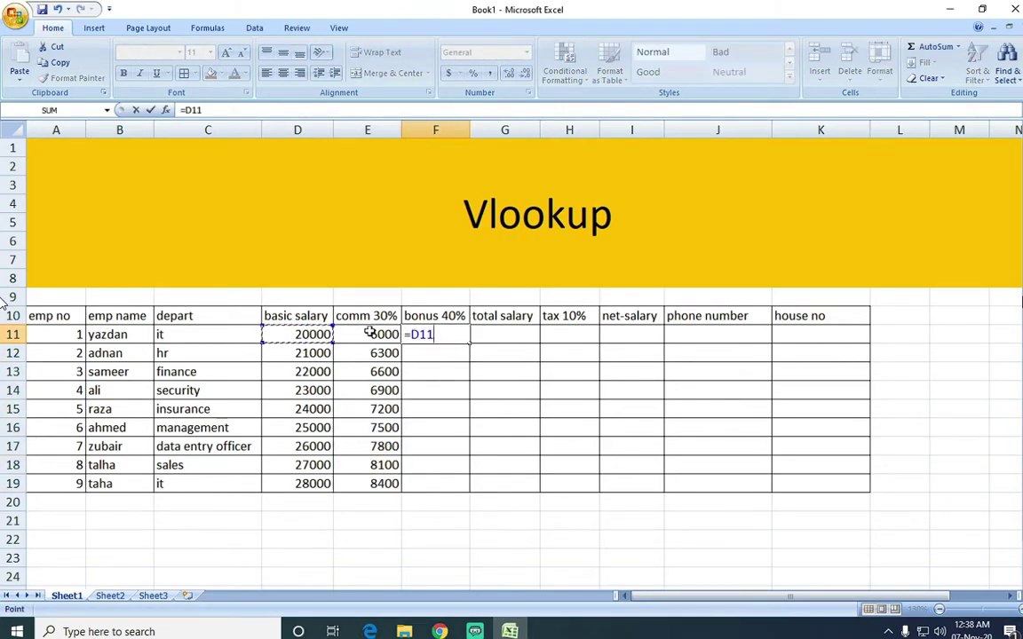
type("*40%")
key("ctrl+Return")
key("shift+Down")
key("shift+Down")
key("shift+Down")
key("shift+Down")
key("shift+Down")
key("shift+Down")
key("shift+Down")
key("shift+Down")
key("ctrl+d")
Fill total salary with =SUM(D11:F11) and tax with =G11*10% down to row 19.
key("Right")
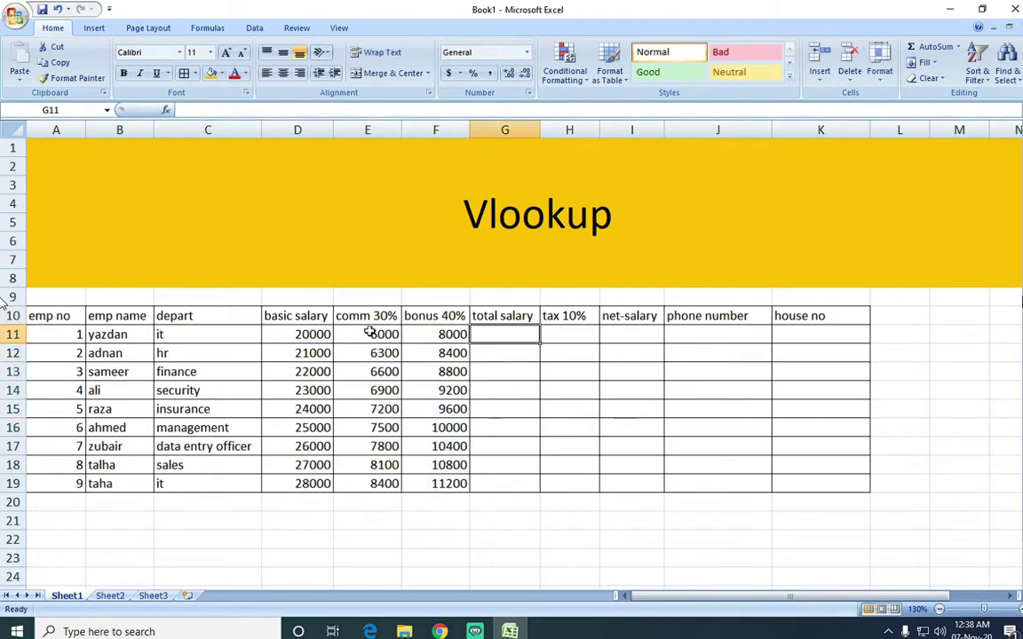
type("=SUM(D11:F11)")
key("ctrl+Return")
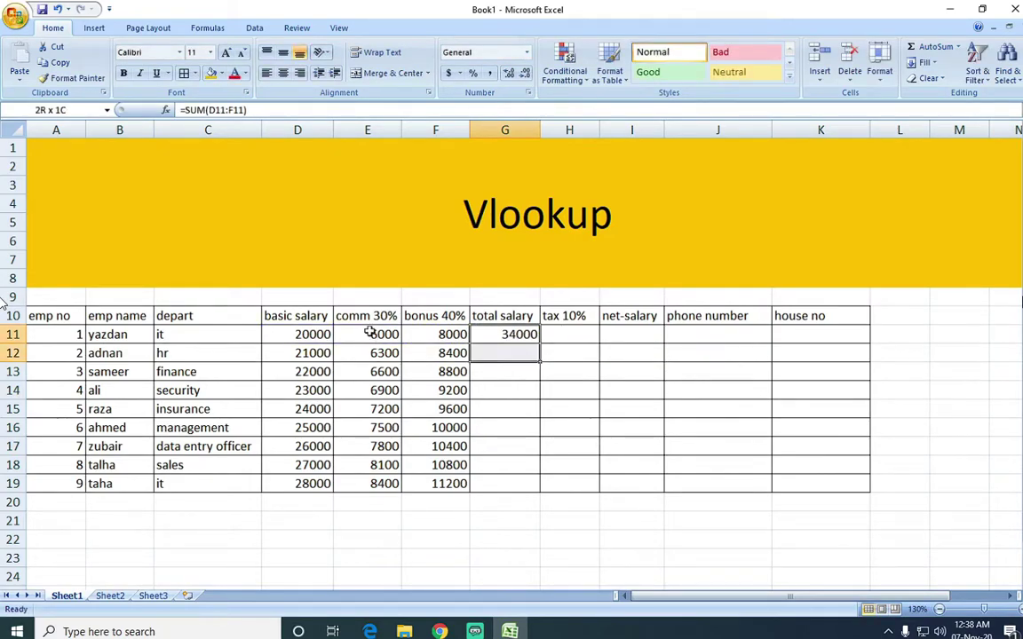
key("shift+Down")
key("shift+Down")
key("shift+Down")
key("shift+Down")
key("shift+Down")
key("shift+Down")
key("shift+Down")
key("shift+Down")
key("ctrl+d")
key("Right")
type("=")
key("Left")
type("*10%")
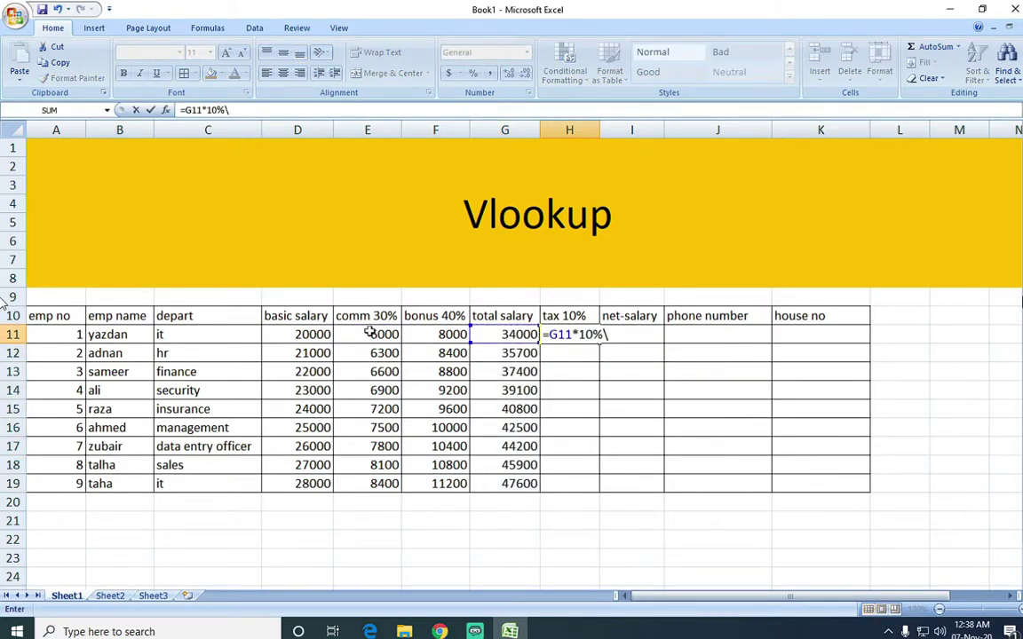
key("ctrl+Return")
key("shift+Down")
key("shift+Down")
key("shift+Down")
key("shift+Down")
key("shift+Down")
key("shift+Down")
key("shift+Down")
key("shift+Down")
key("ctrl+d")
Fill the net salary column with =G11-H11 down to row 19.
key("Right")
type("=")
key("Left")
key("Left")
type("-")
key("Left")
key("ctrl+Return")
key("shift+Down")
key("shift+Down")
key("shift+Down")
key("shift+Down")
key("shift+Down")
key("shift+Down")
key("shift+Down")
key("shift+Down")
key("shift+Down")
key("shift+Up")
key("ctrl+d")
Enter the first two phone numbers and AutoFill the series down to row 19.
key("Right")
key("Return")
key("Return")
left_click(729, 336)
double_click(699, 336)
key("BackSpace")
key("Return")
left_click_drag(706, 336, 713, 354)
left_click_drag(771, 362, 771, 485)
Fill house numbers r-198 through r-206 down the house no column.
left_click(822, 337)
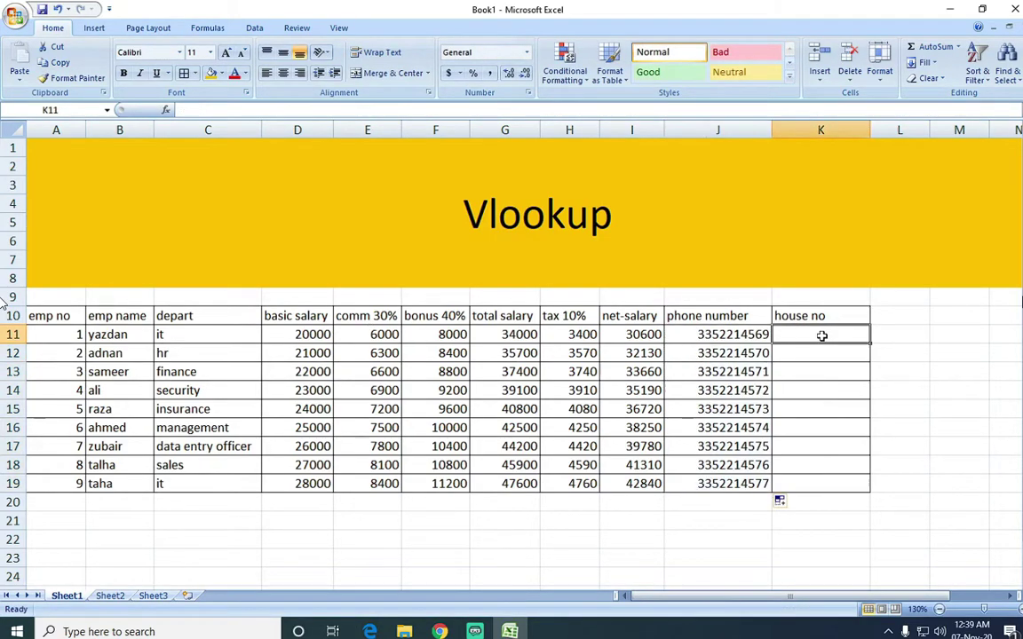
type("r-198")
left_click_drag(870, 344, 830, 356)
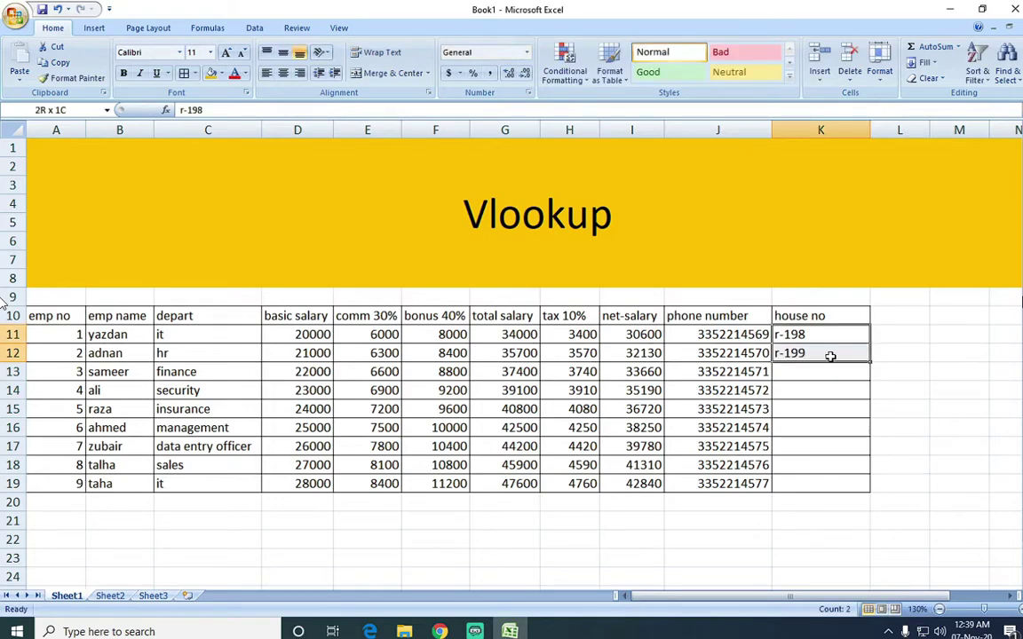
double_click(867, 362)
scroll(607, 438, "down", 1)
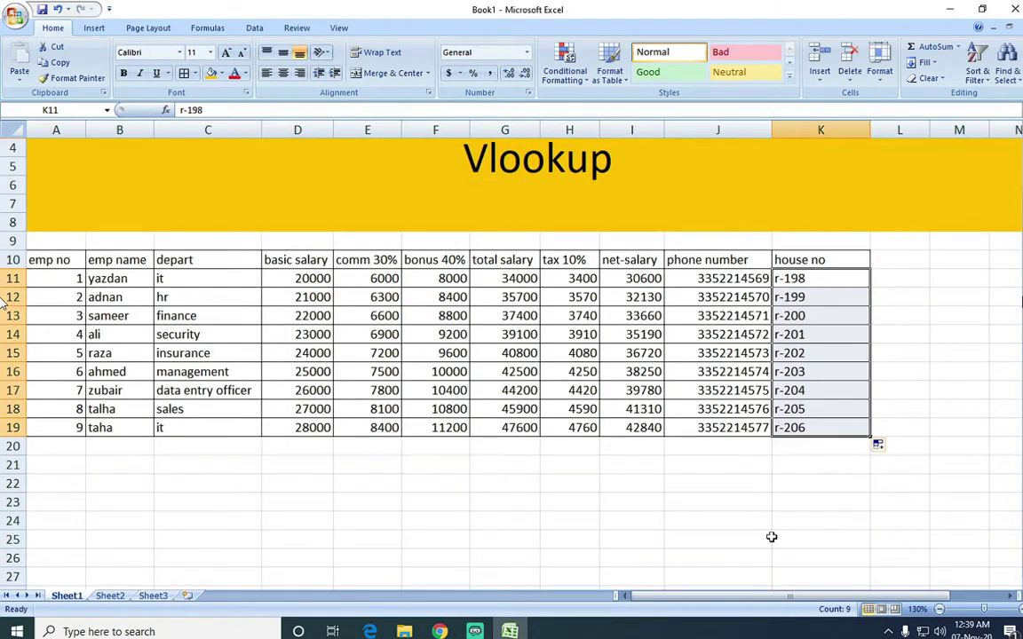
left_click(80, 469)
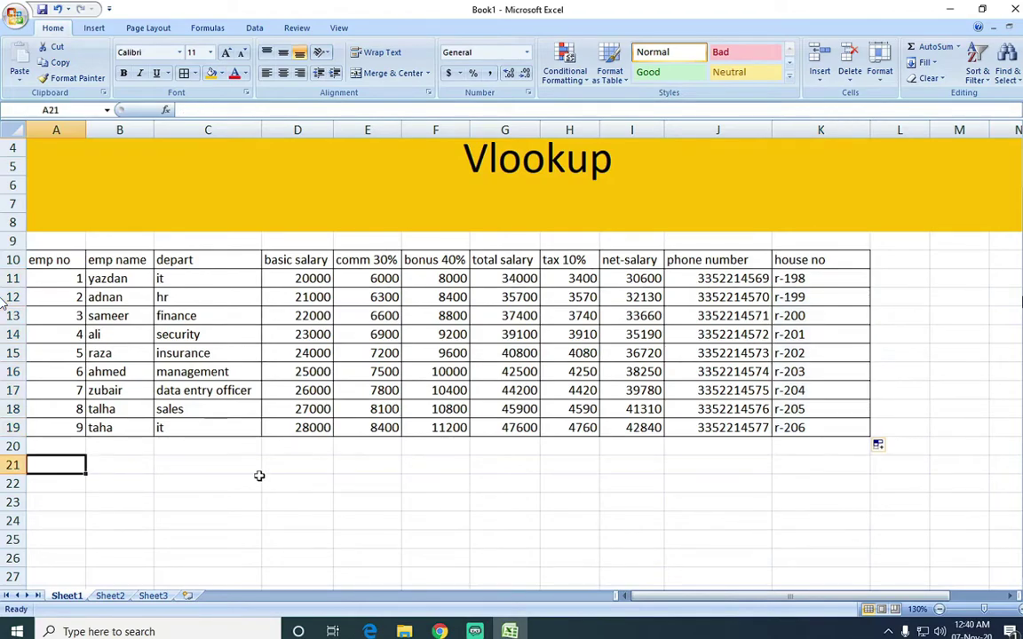
Copy the header row A10:K10 into row 21 and select A21:K22 for the lookup.
left_click_drag(51, 262, 762, 274)
key("ctrl+c")
left_click(75, 469)
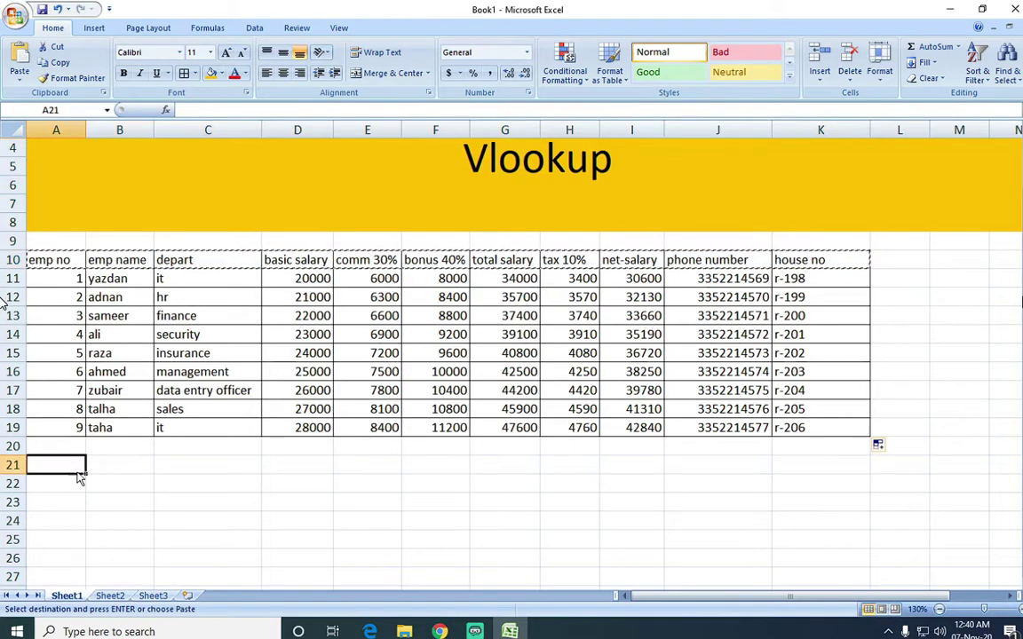
key("ctrl+v")
left_click_drag(841, 469, 64, 490)
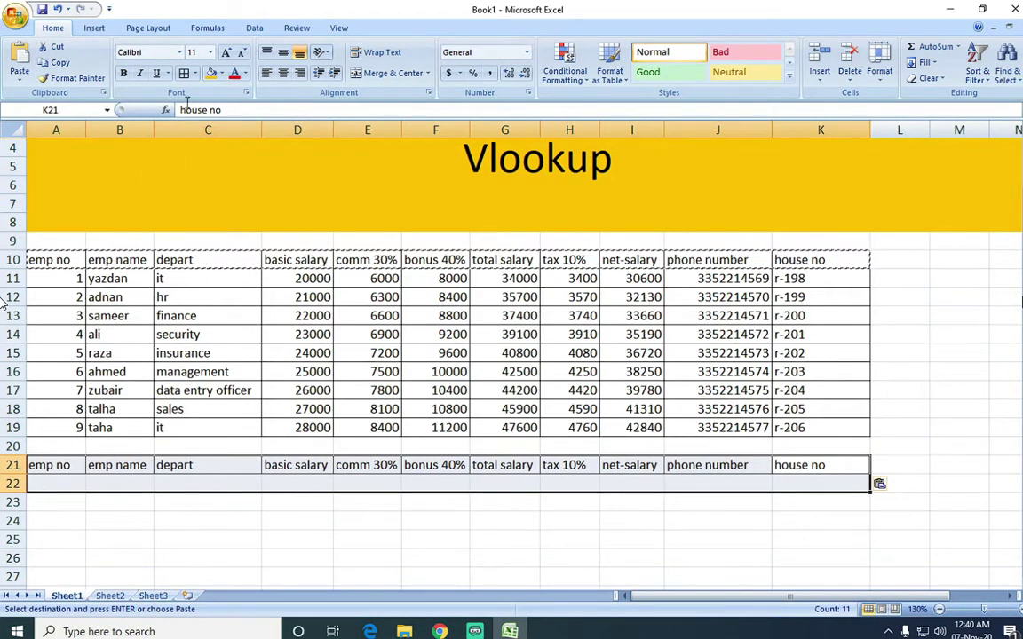
key("Escape")
left_click(68, 482)
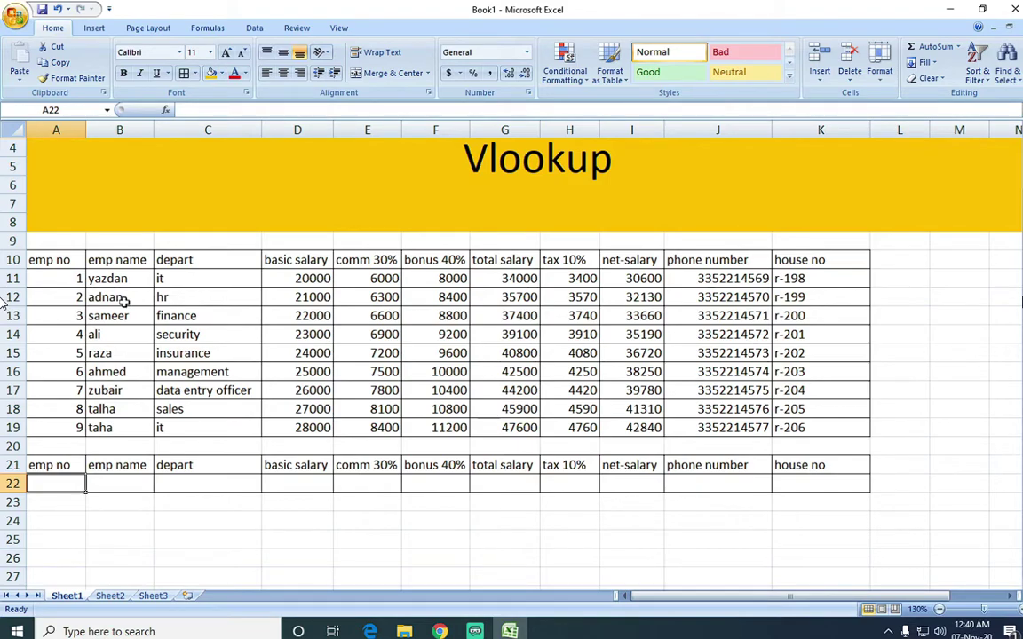
Highlight two employees' records as examples, then return to A22.
left_click_drag(110, 298, 418, 298)
left_click(73, 315)
left_click_drag(97, 316, 503, 318)
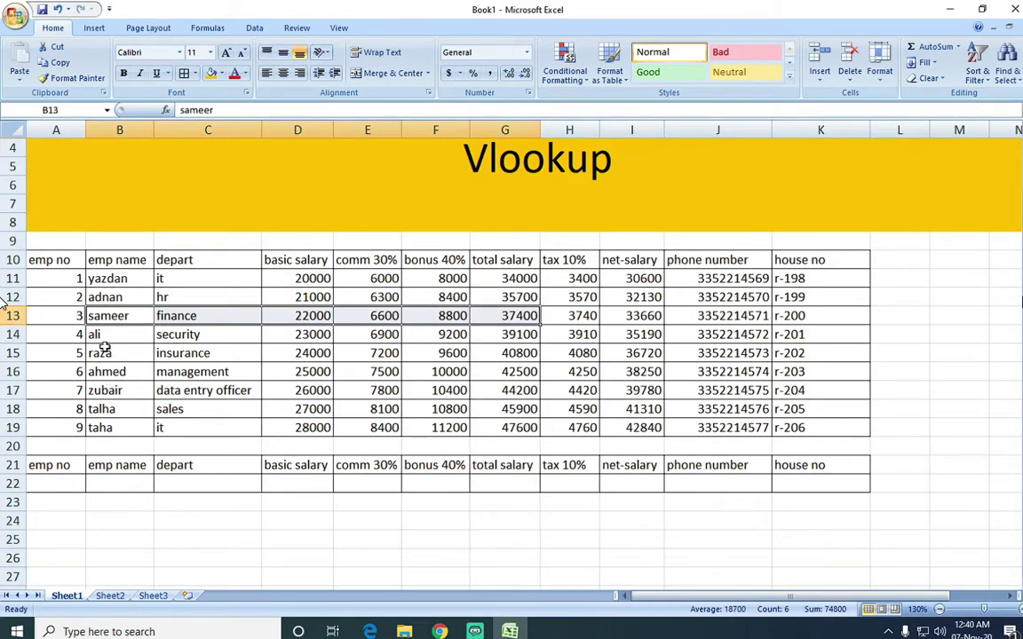
left_click(68, 485)
Enter employee number 1 in A22 and widen the name column.
type("1")
key("Tab")
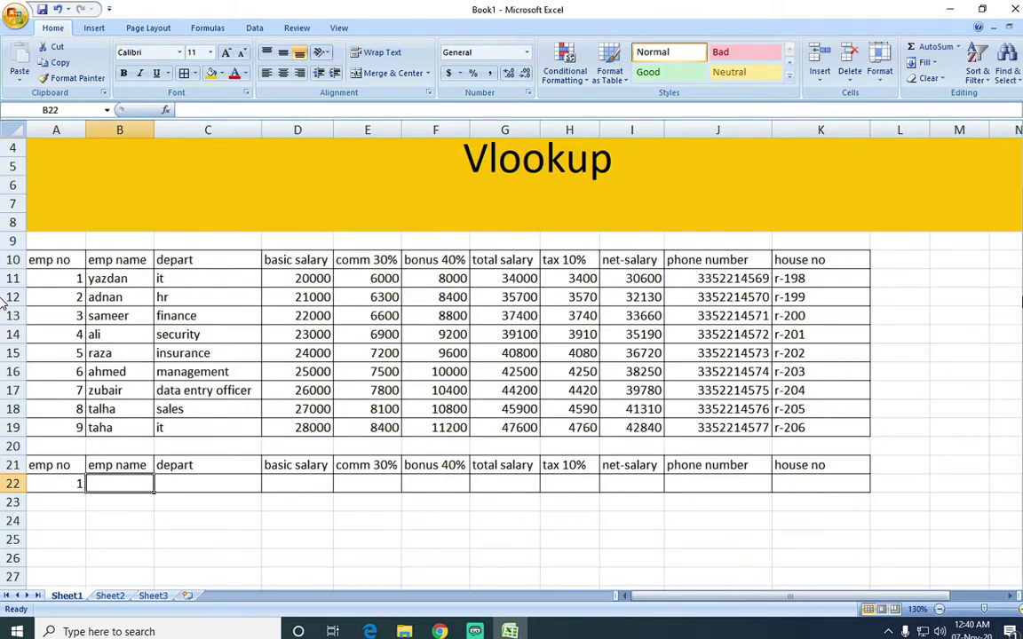
scroll(4, 302, "up", 1, "ctrl")
scroll(5, 302, "down", 1)
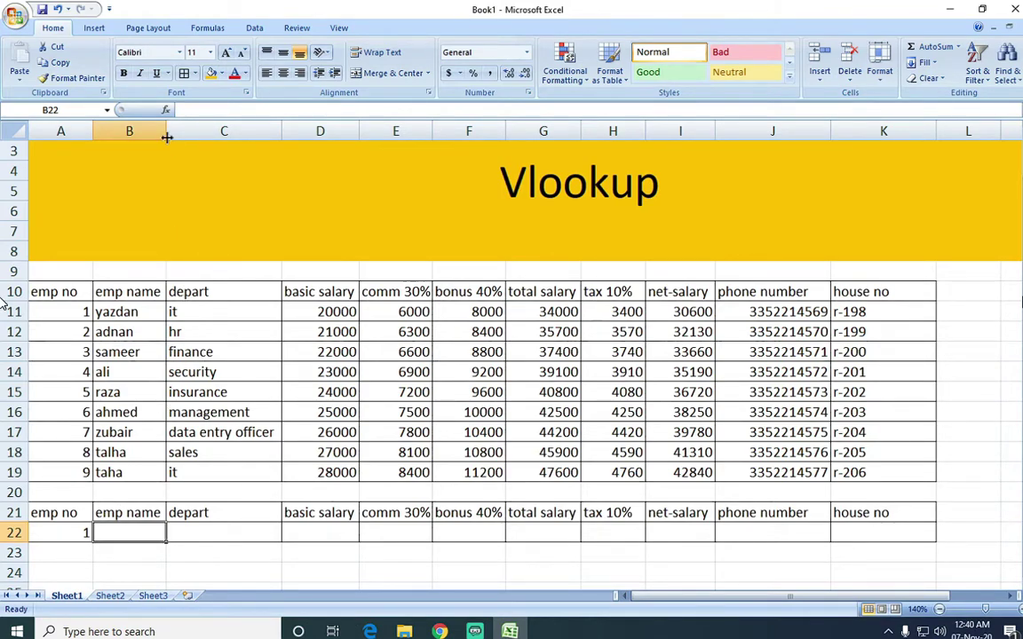
left_click_drag(167, 138, 180, 143)
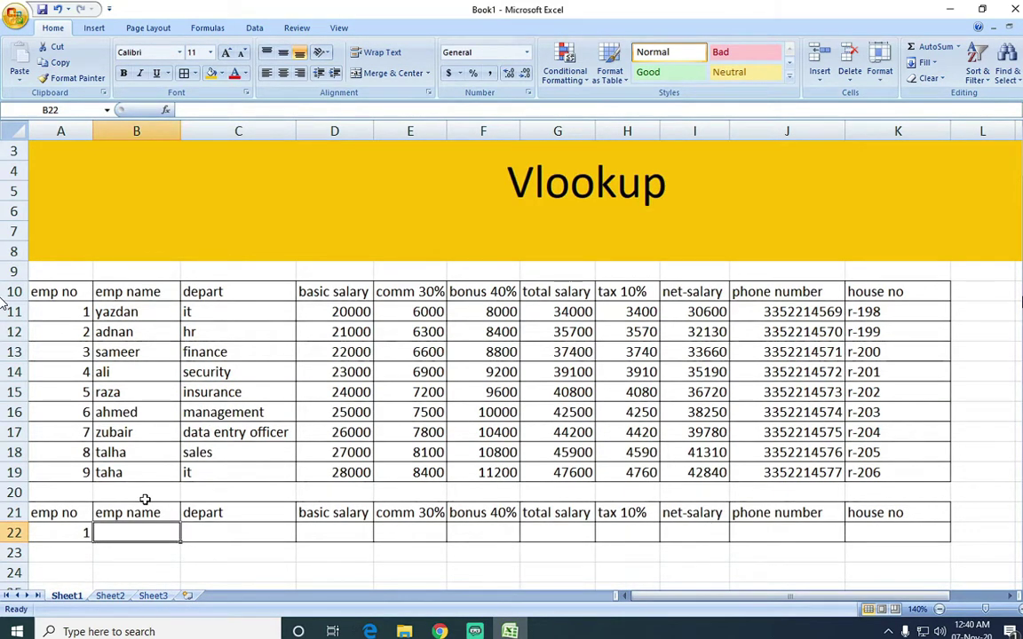
Start =VLOOKUP(A22, A11:K19 in B22.
type("=vlo")
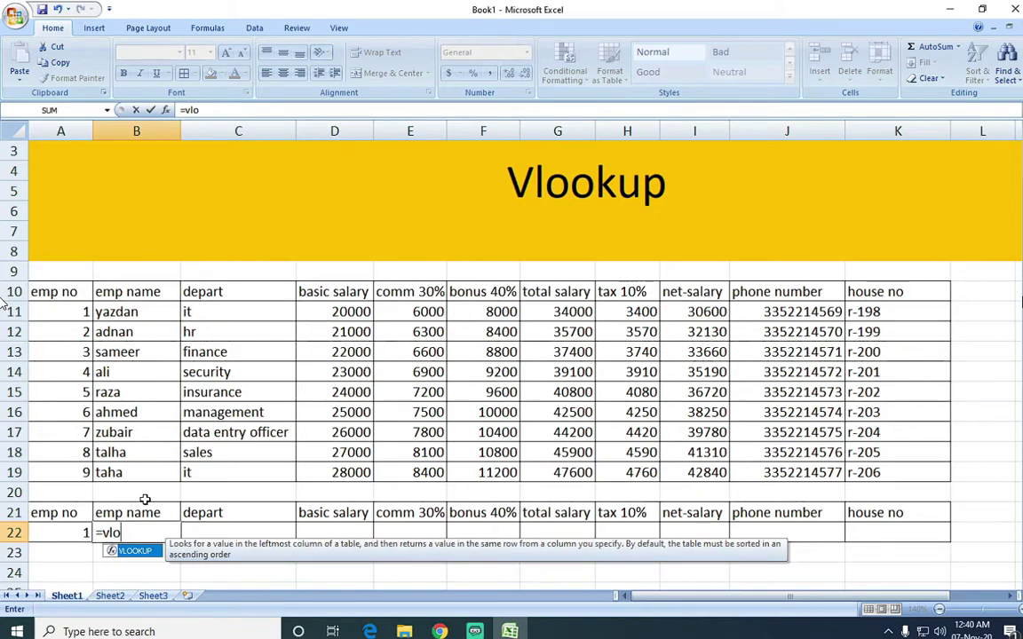
key("Tab")
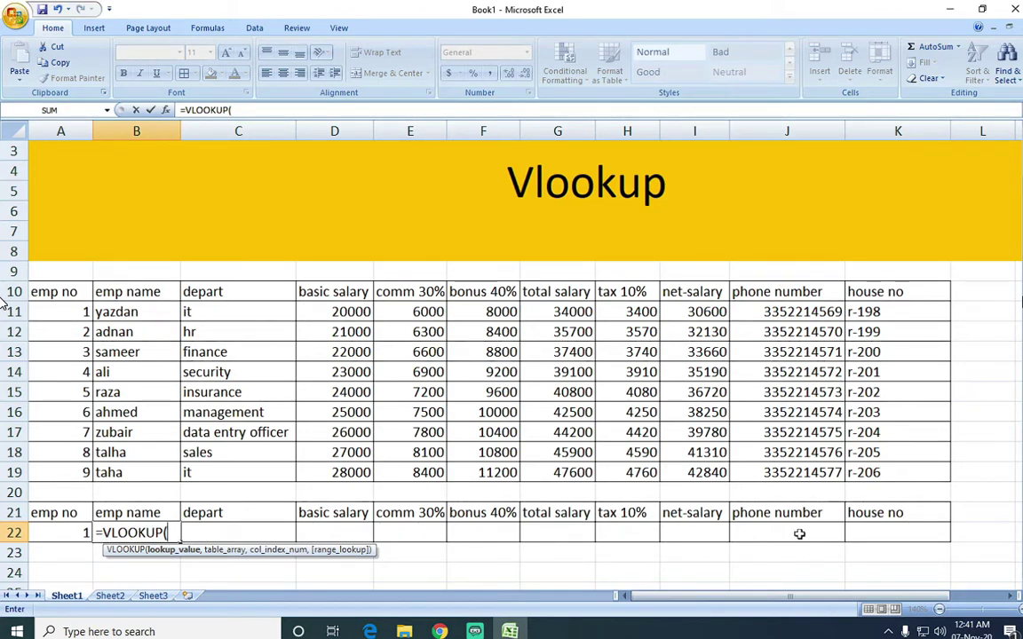
left_click(67, 533)
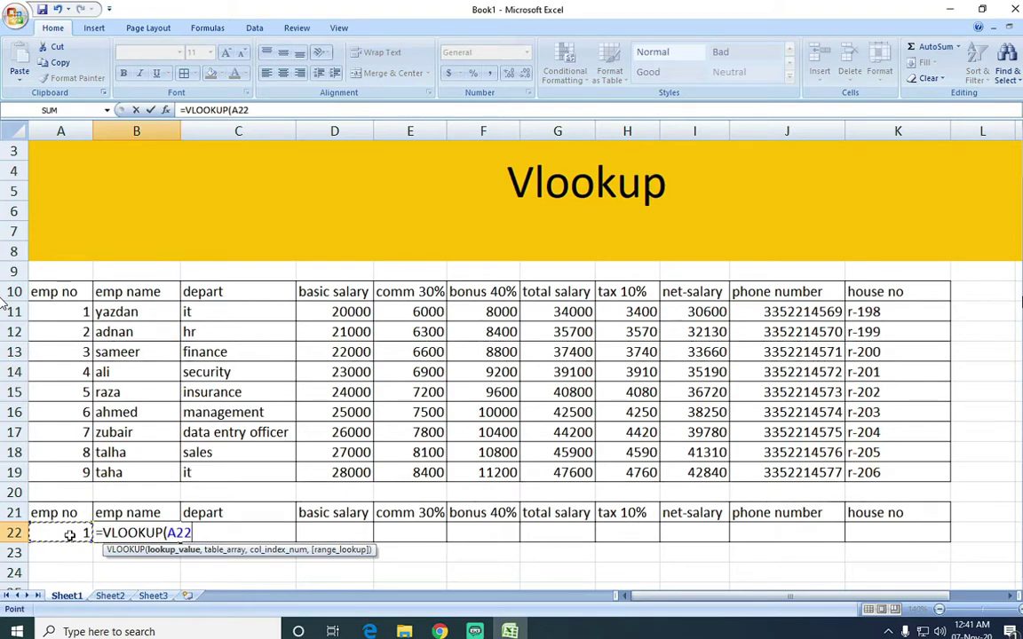
type(",")
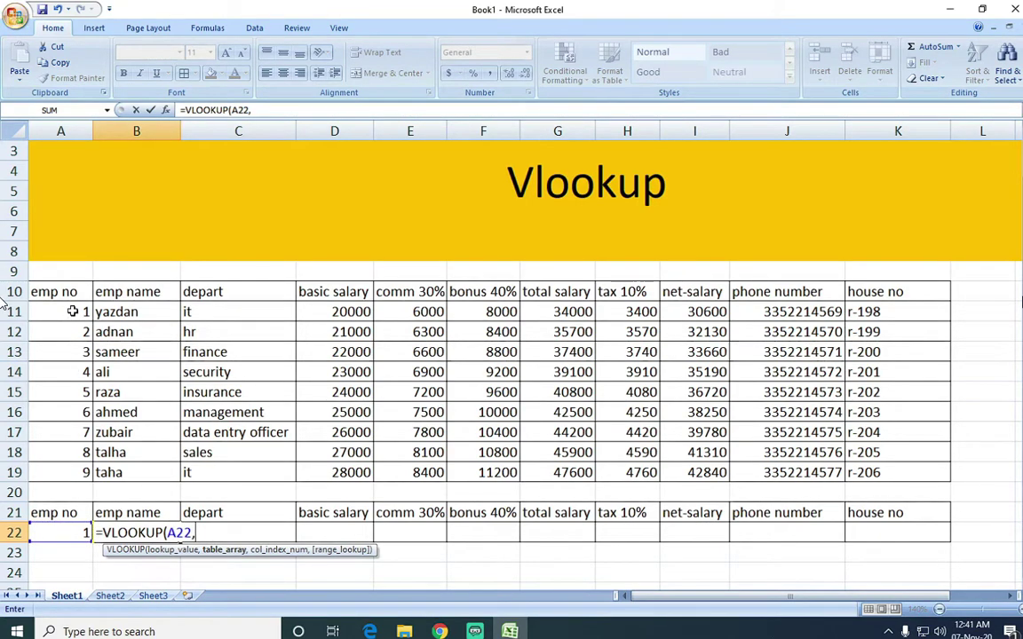
left_click_drag(73, 311, 853, 477)
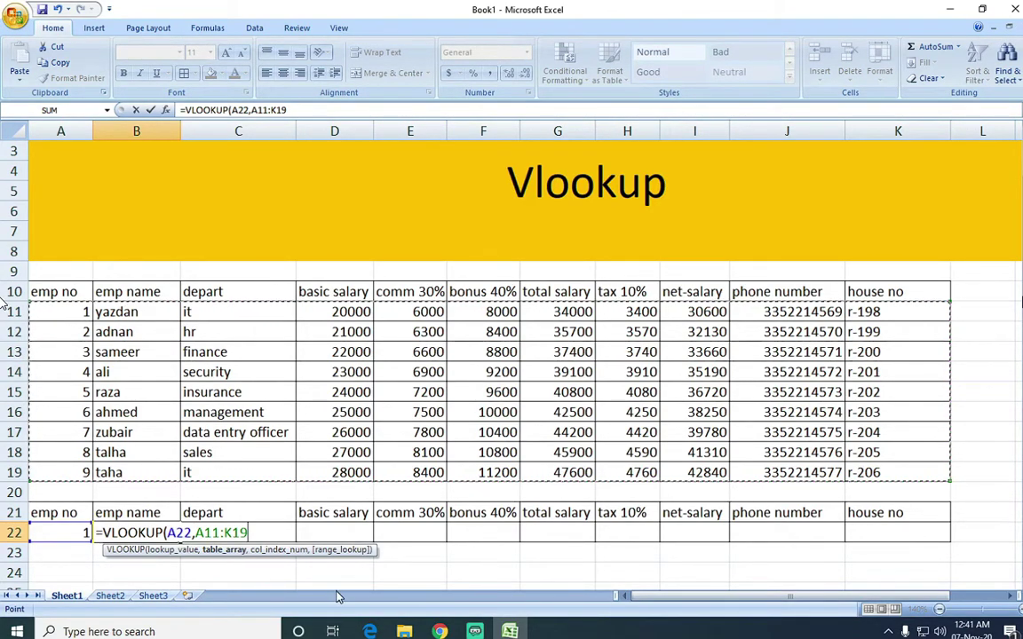
Complete B22 as =VLOOKUP(A22,A11:K19,2,0) so it returns employee 1's name.
type(",")
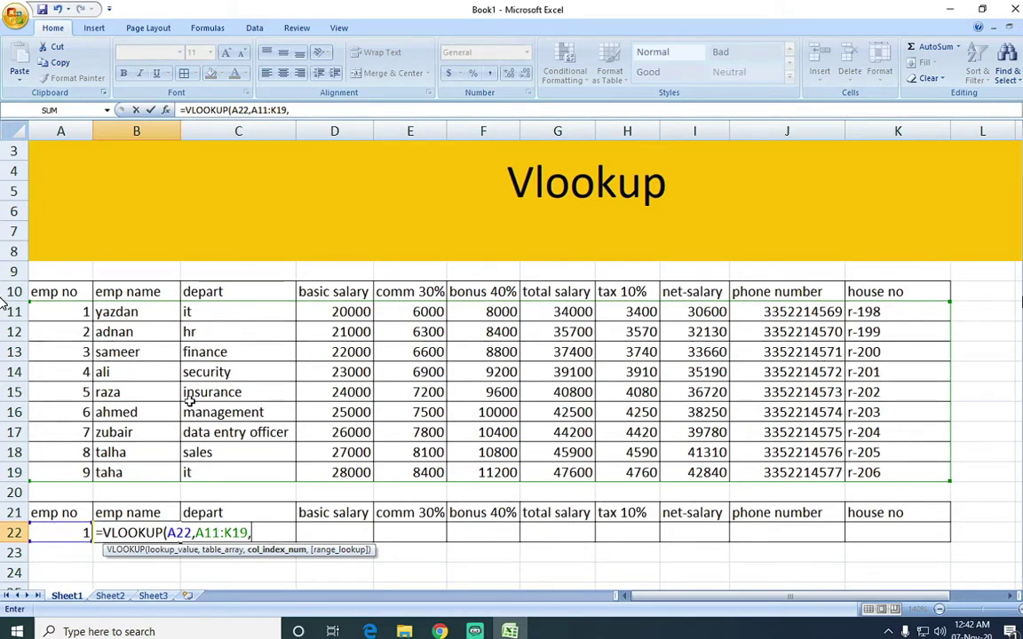
type("2")
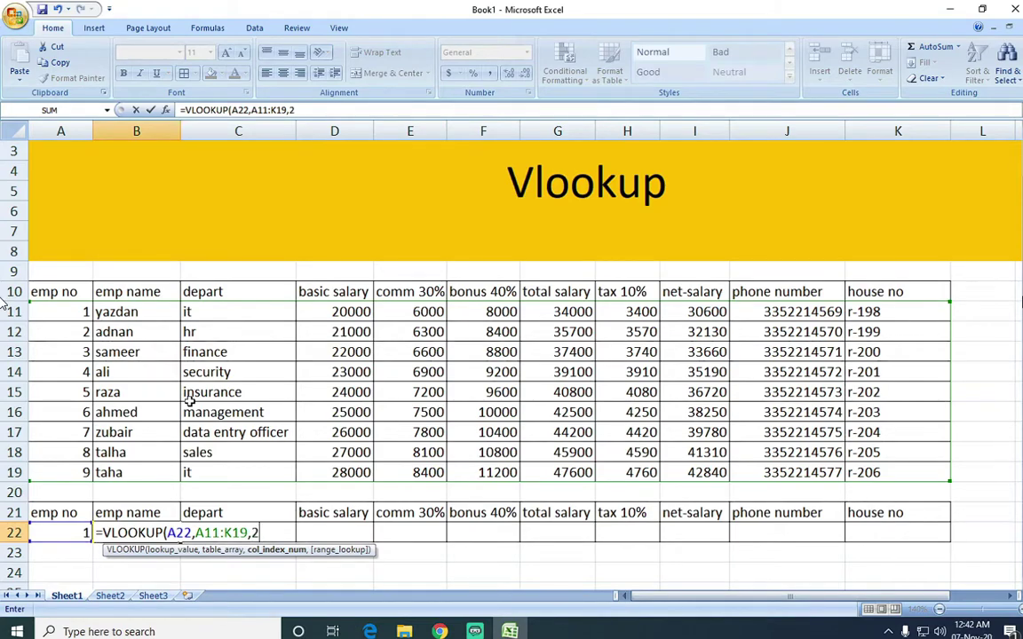
type(",")
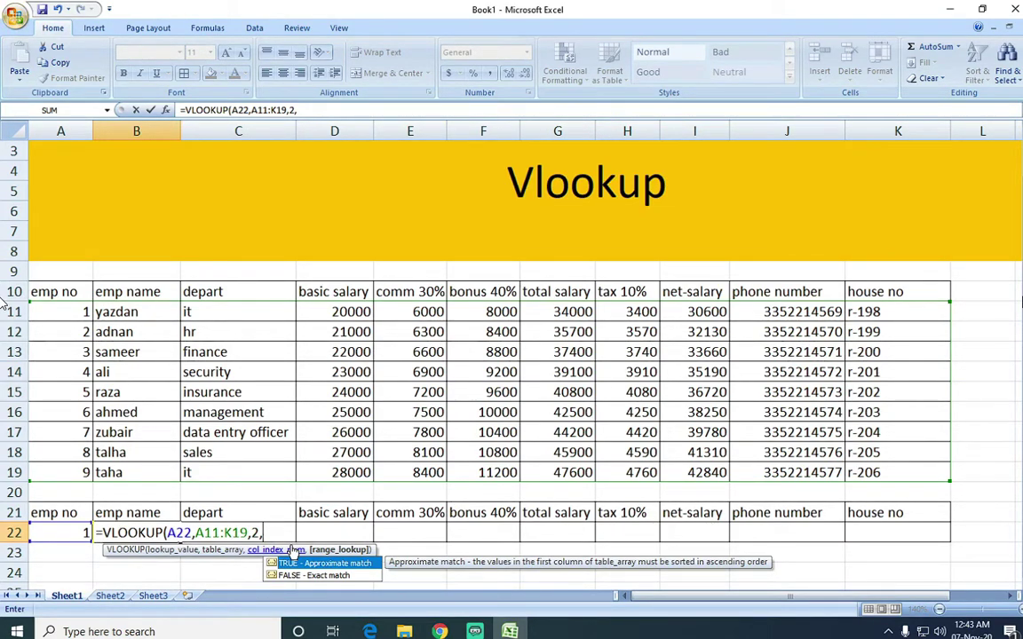
type("0)")
left_click(292, 539)
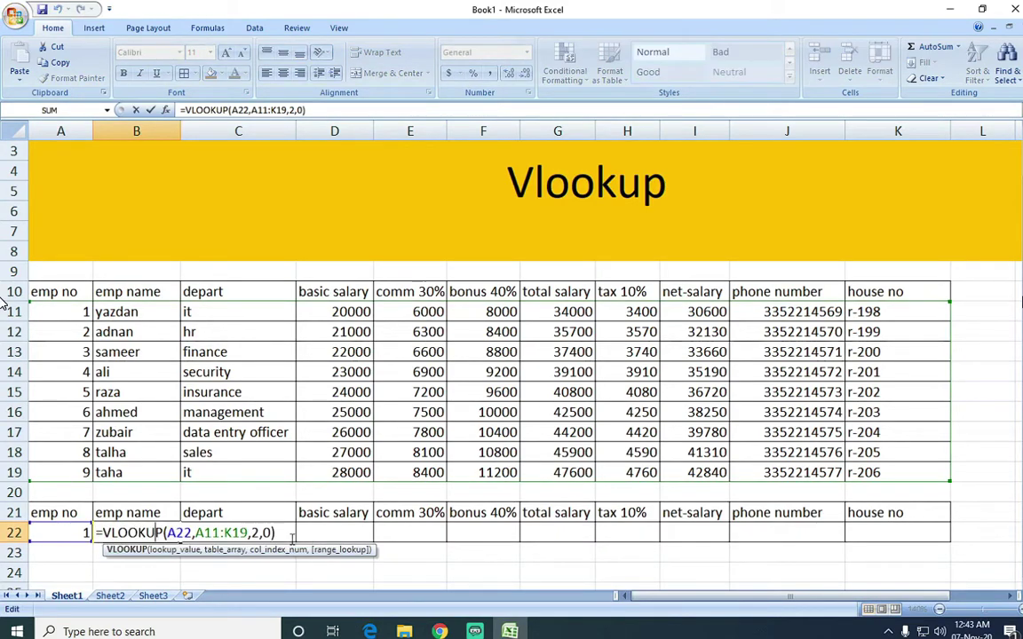
left_click(286, 536)
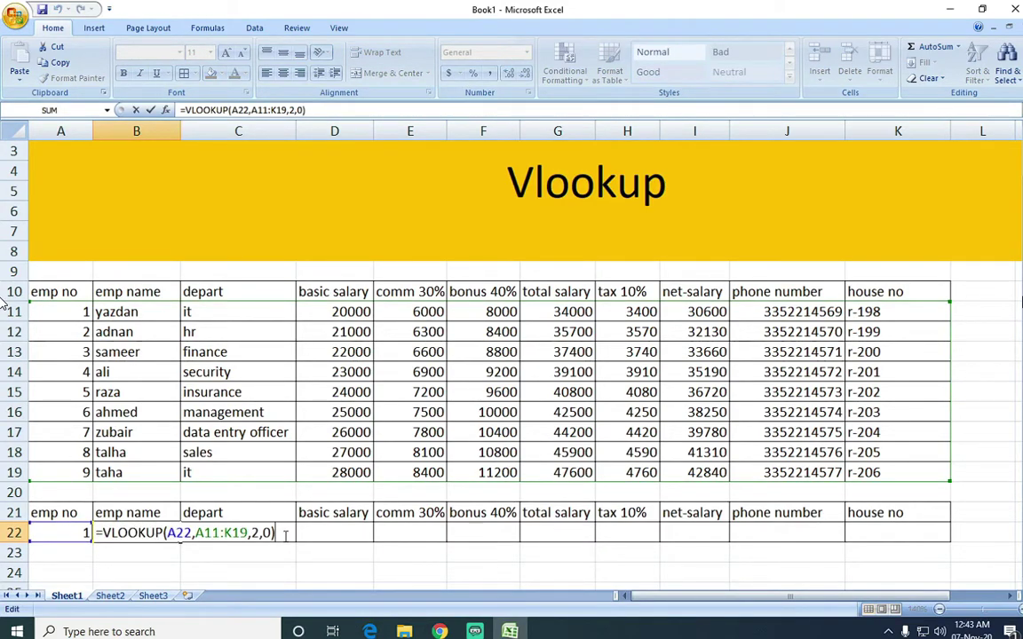
key("Return")
left_click(130, 535)
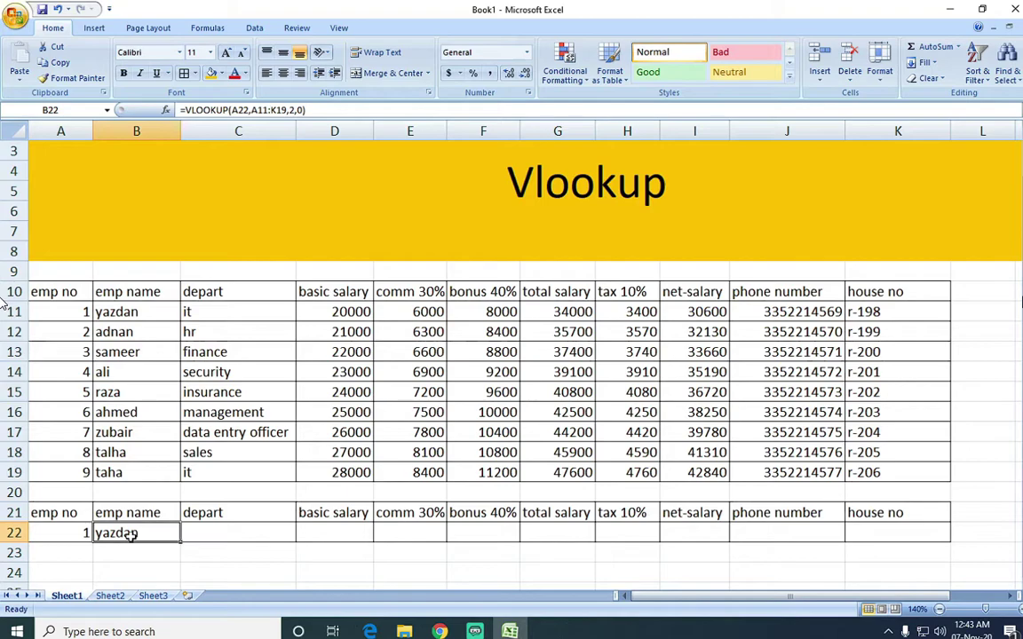
Enter employee number 3 in A22, correcting an initial 2.
left_click(70, 534)
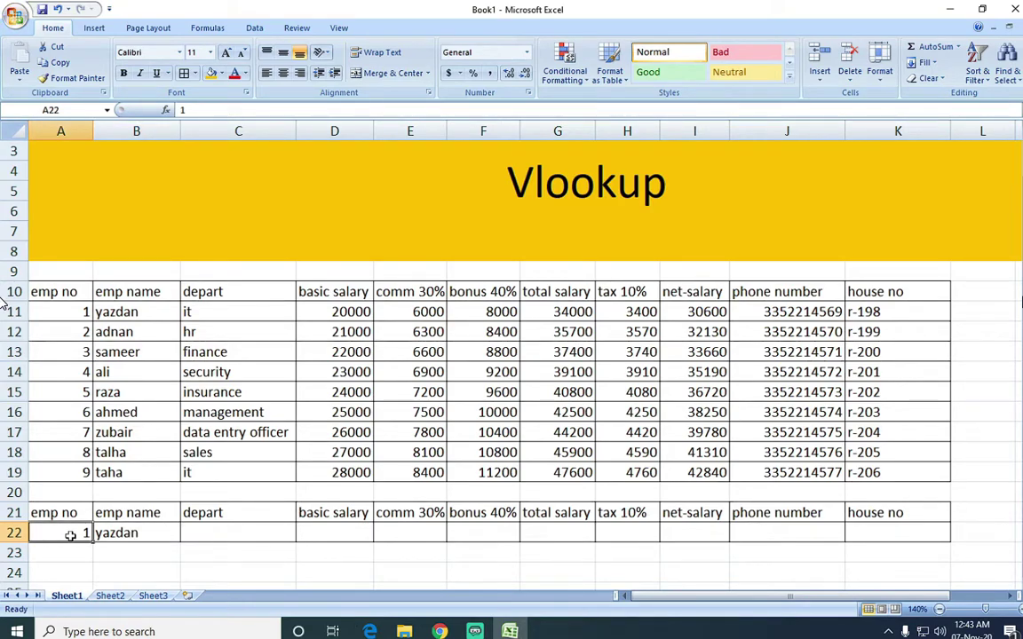
type("2")
key("Return")
left_click(70, 536)
type("3")
key("Return")
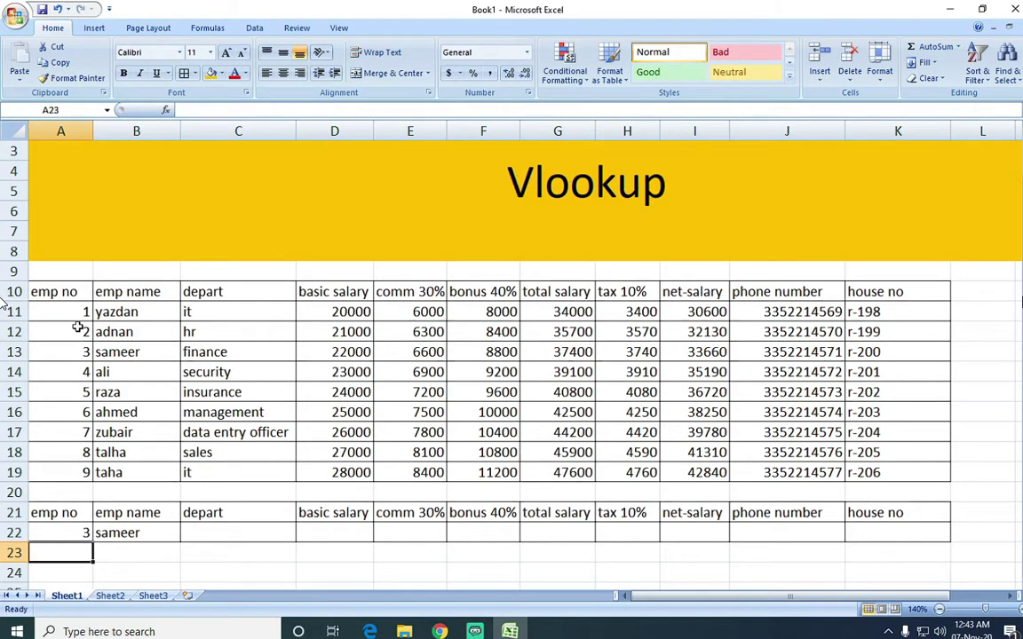
Enter =VLOOKUP(A22,A11:K19,3,0) in C22 to return the department, finance.
left_click(209, 534)
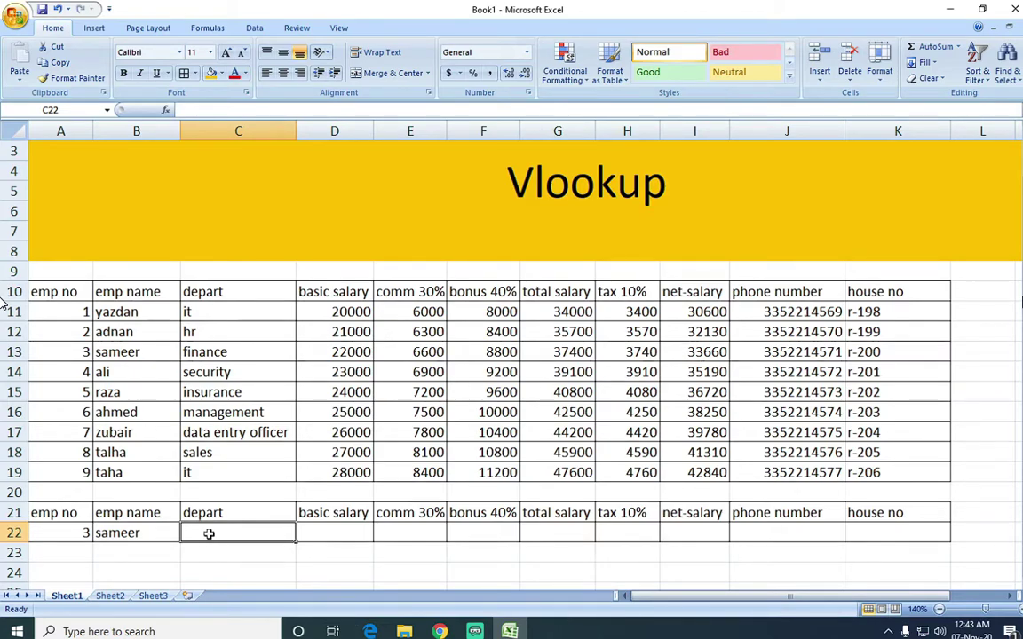
type("=vl")
key("Tab")
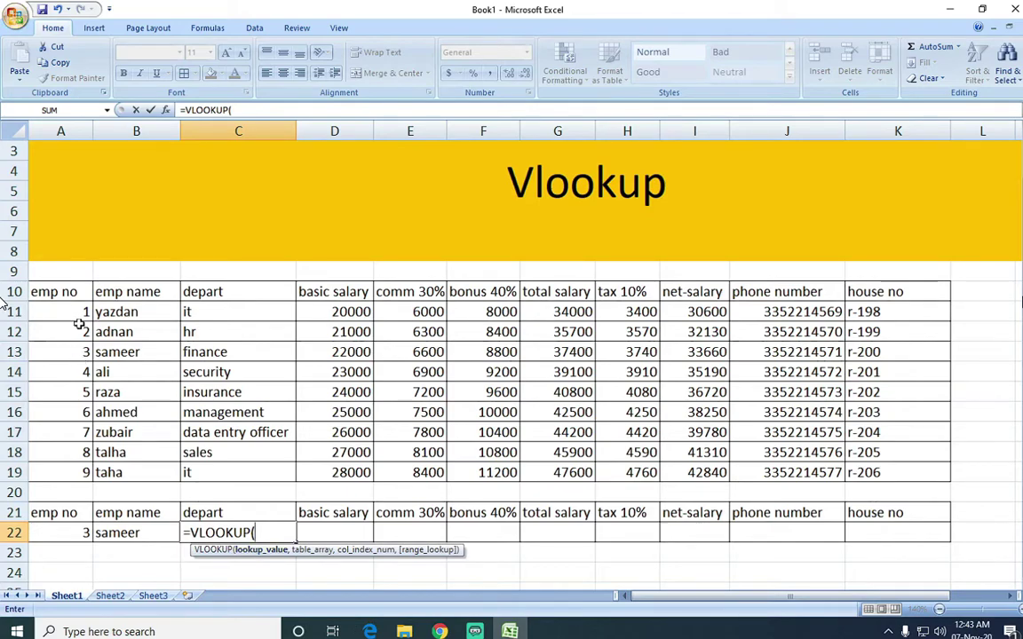
left_click(68, 534)
type(",")
left_click_drag(68, 307, 902, 463)
type(",3")
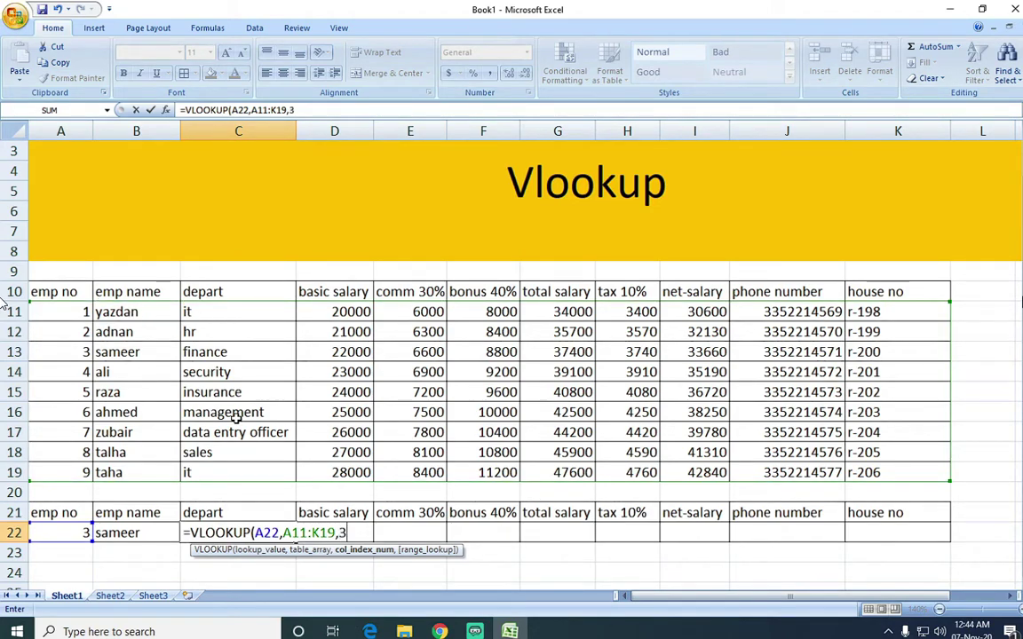
type(",")
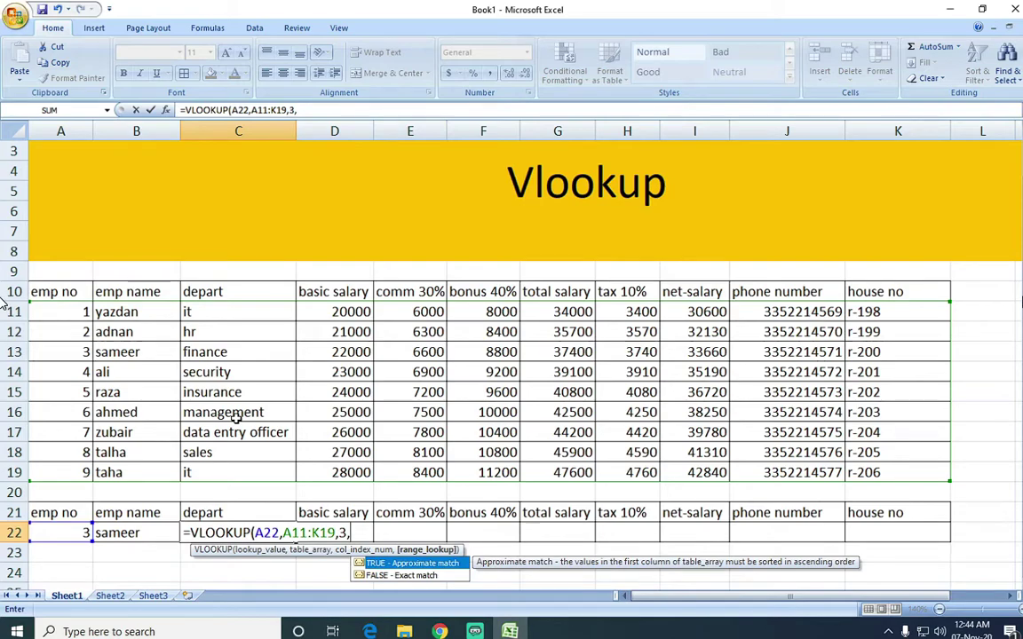
type("0)")
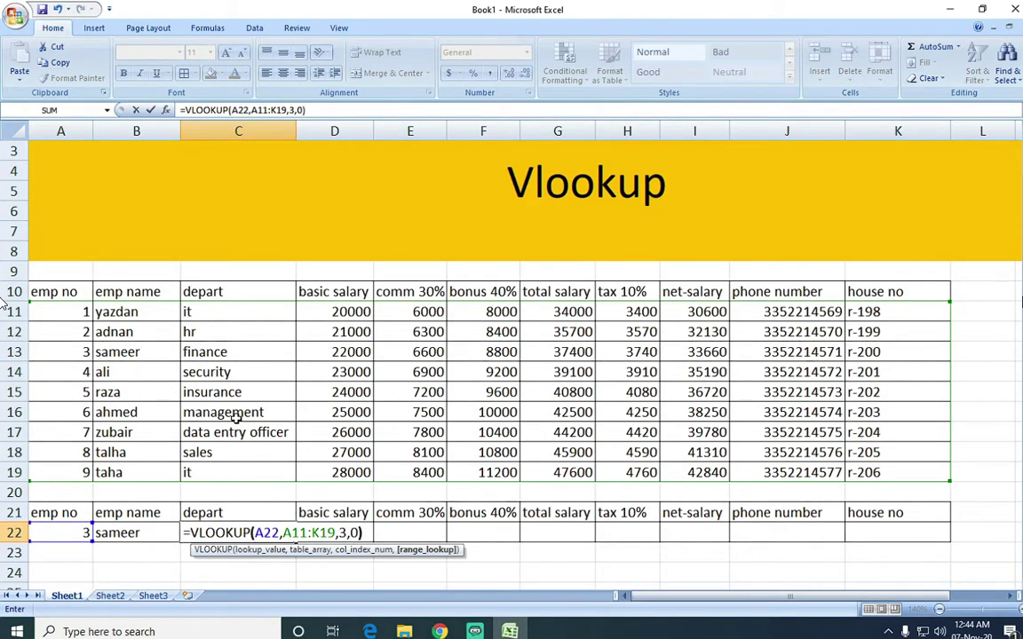
key("Return")
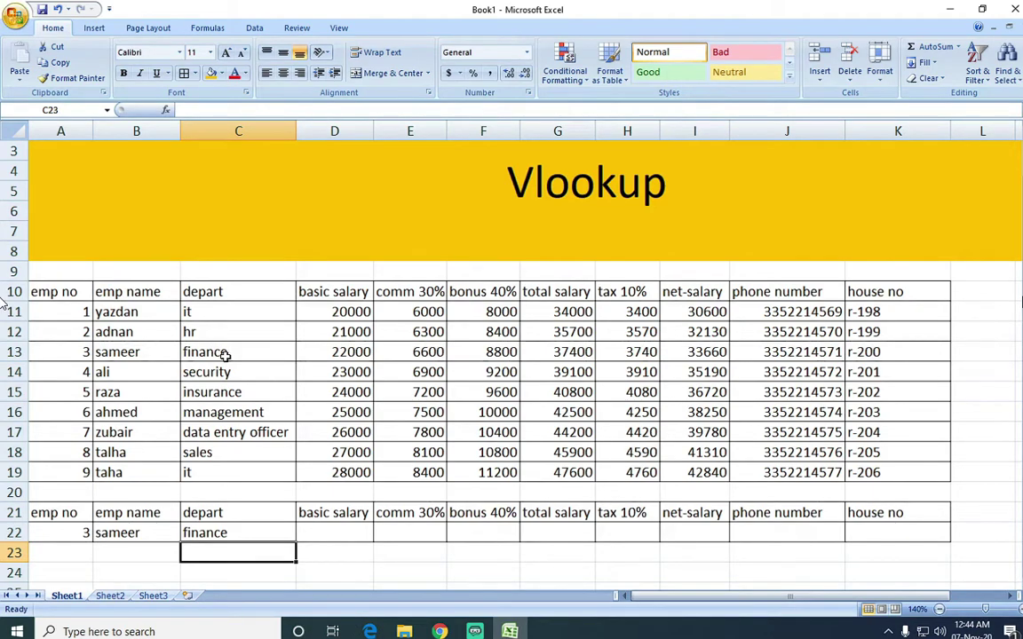
Change the employee number in A22 to 9.
left_click(81, 530)
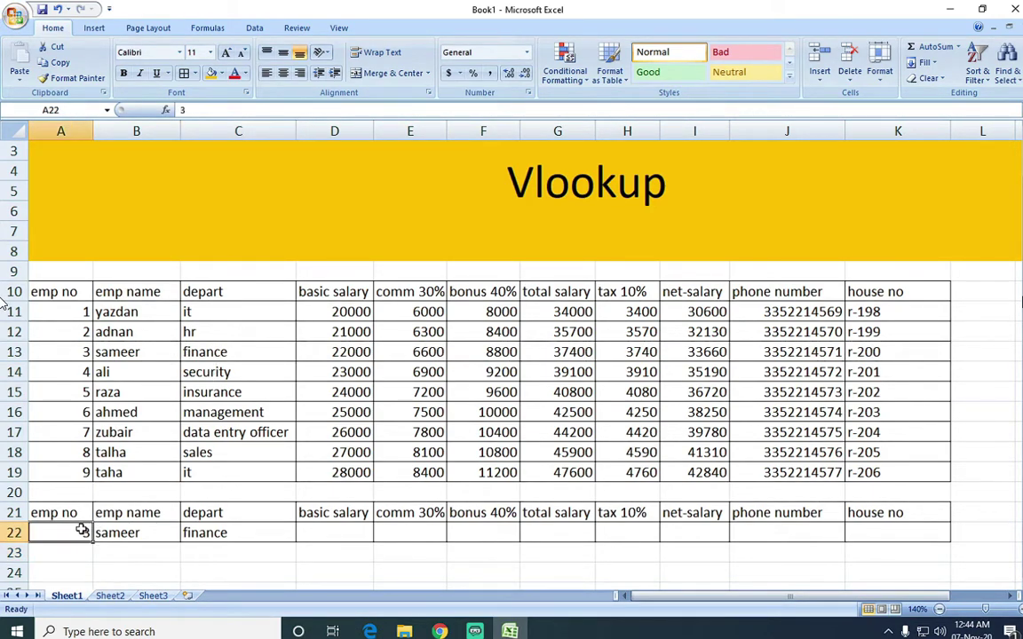
type("9")
key("Return")
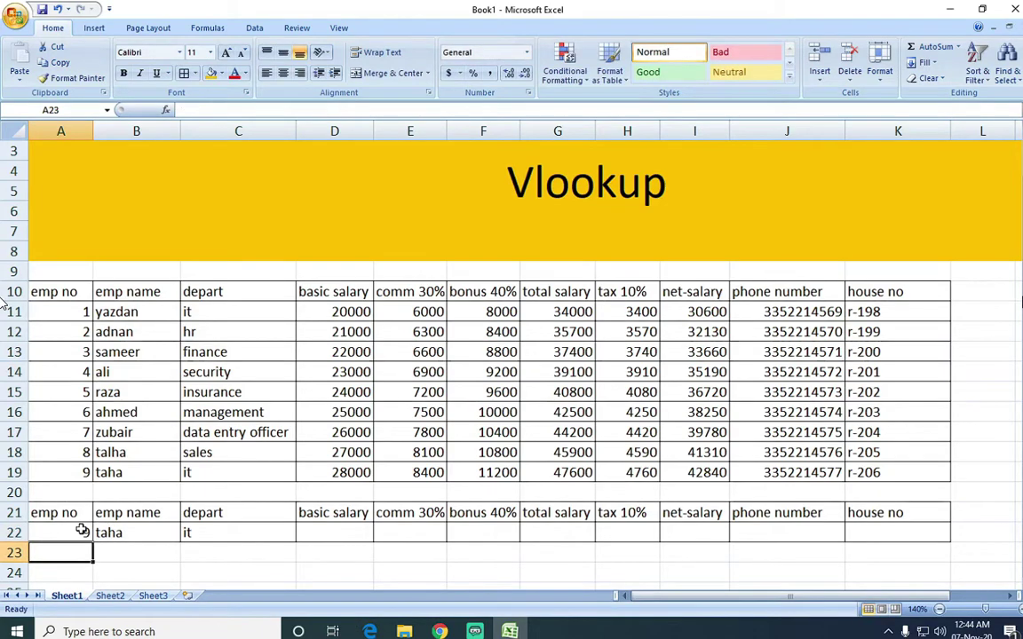
Enter a VLOOKUP in D22 on A22 over A11:K19, column 4, returning basic salary 28000.
left_click(338, 540)
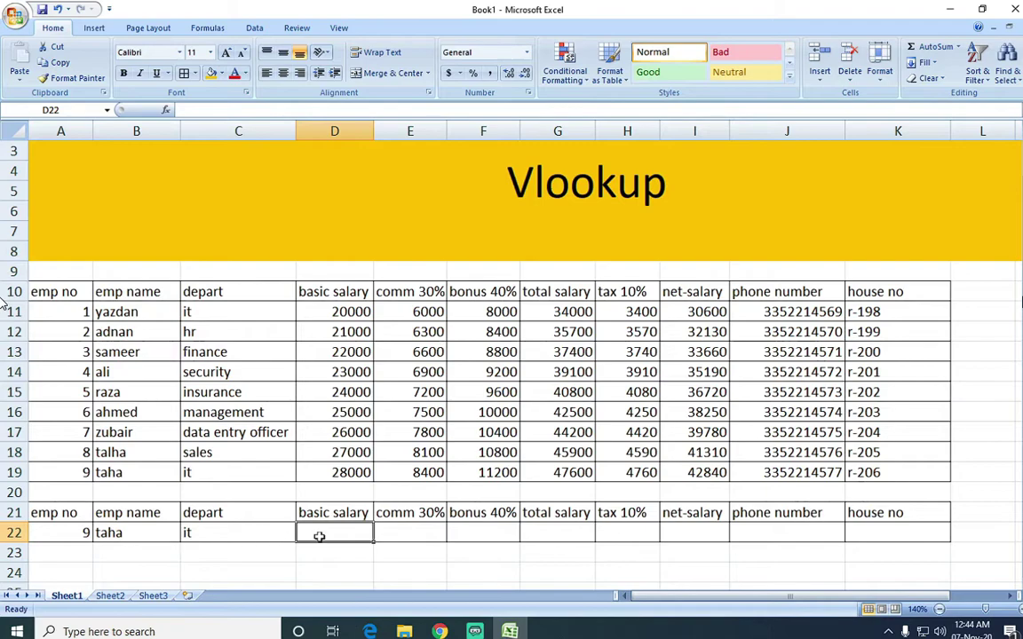
type("=")
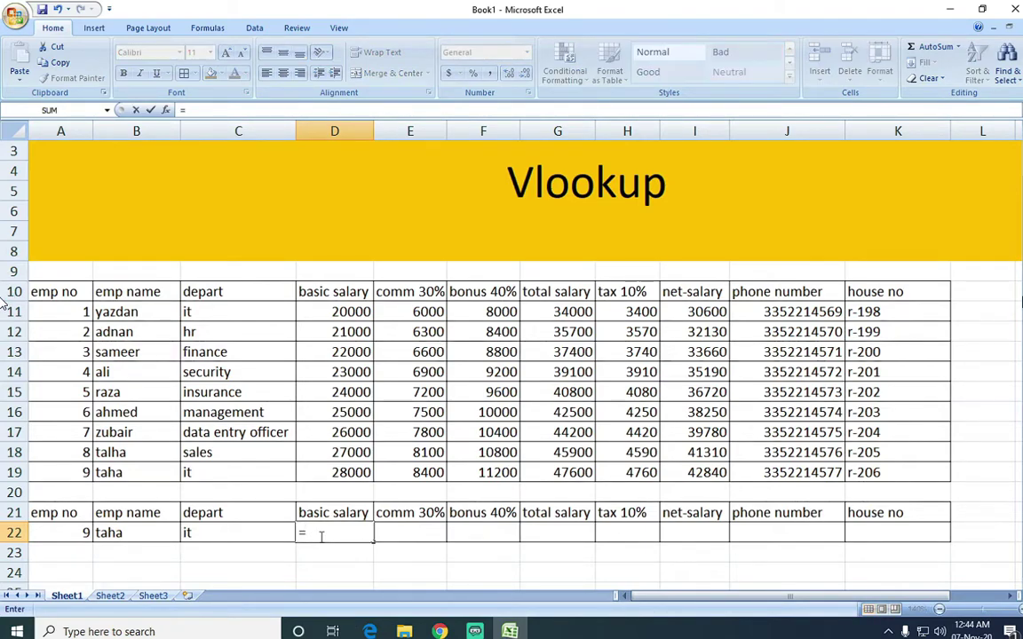
type("b")
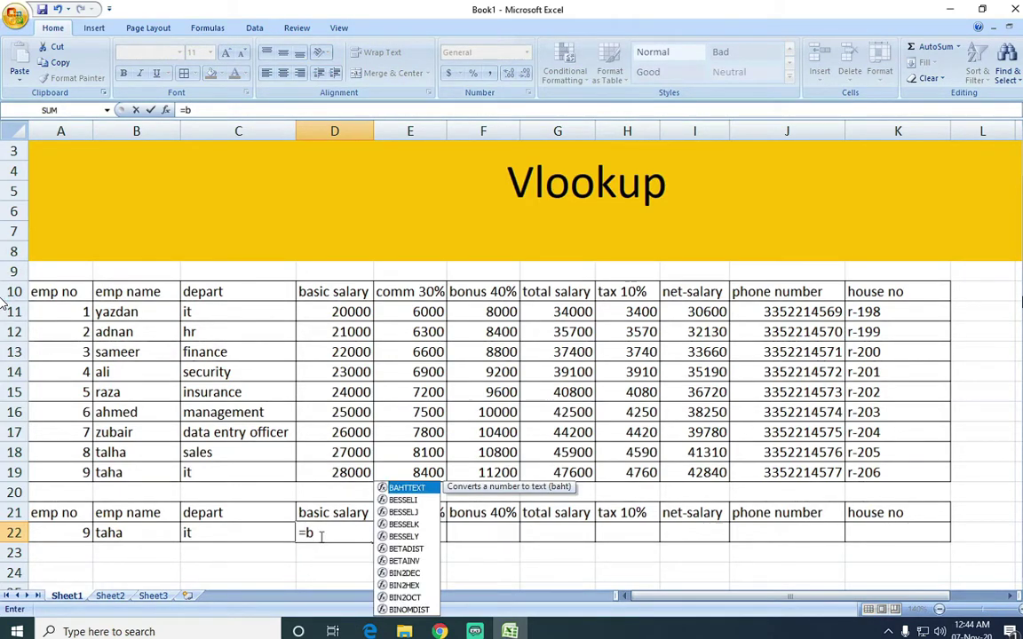
key("BackSpace")
type("v")
key("Down")
key("Down")
key("Down")
key("Down")
key("Down")
key("Down")
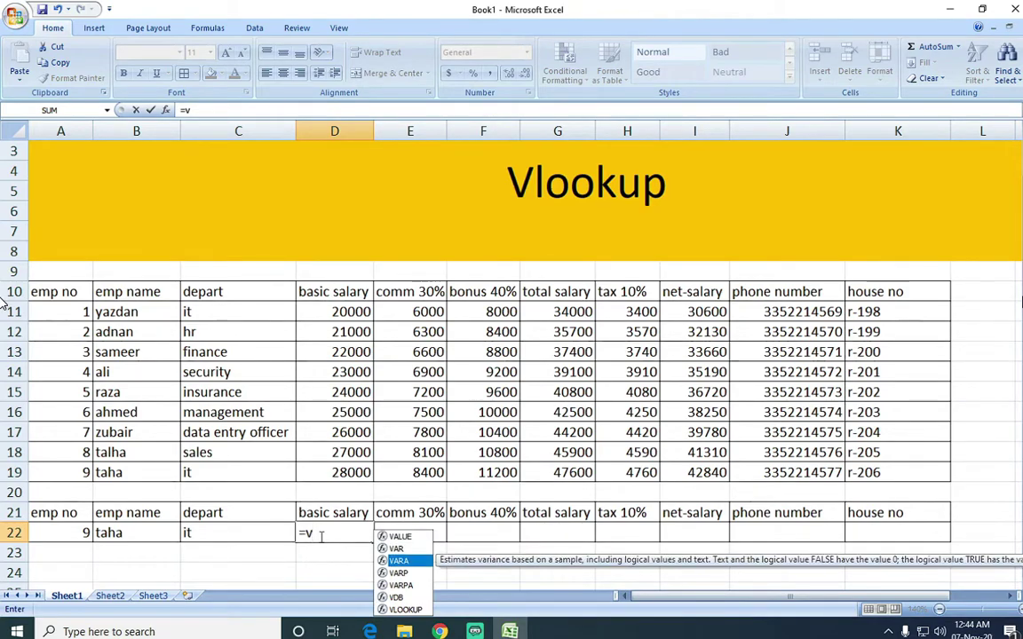
key("Tab")
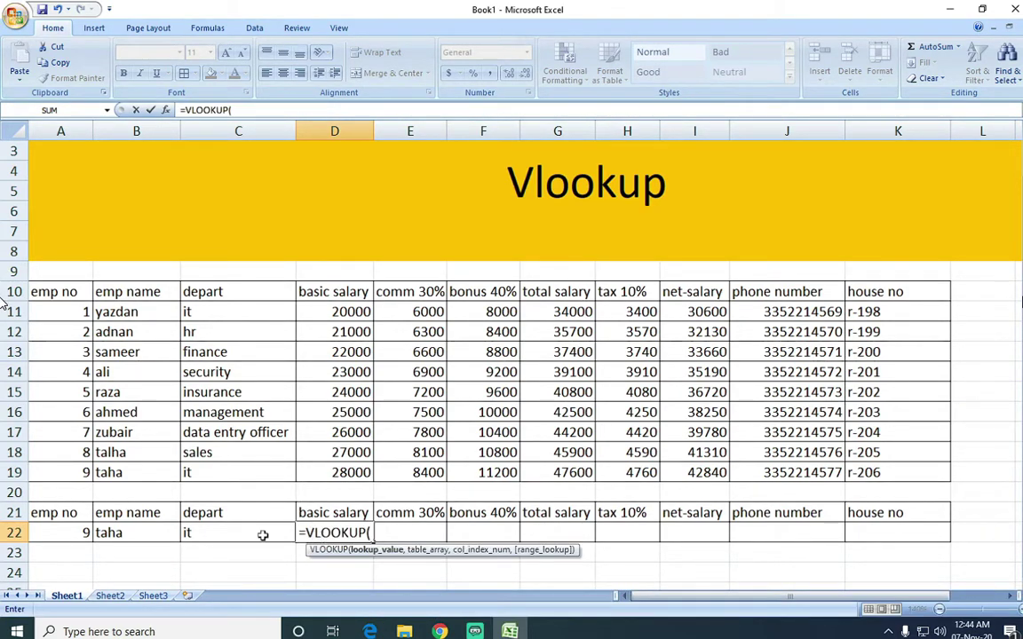
left_click(82, 533)
type(",")
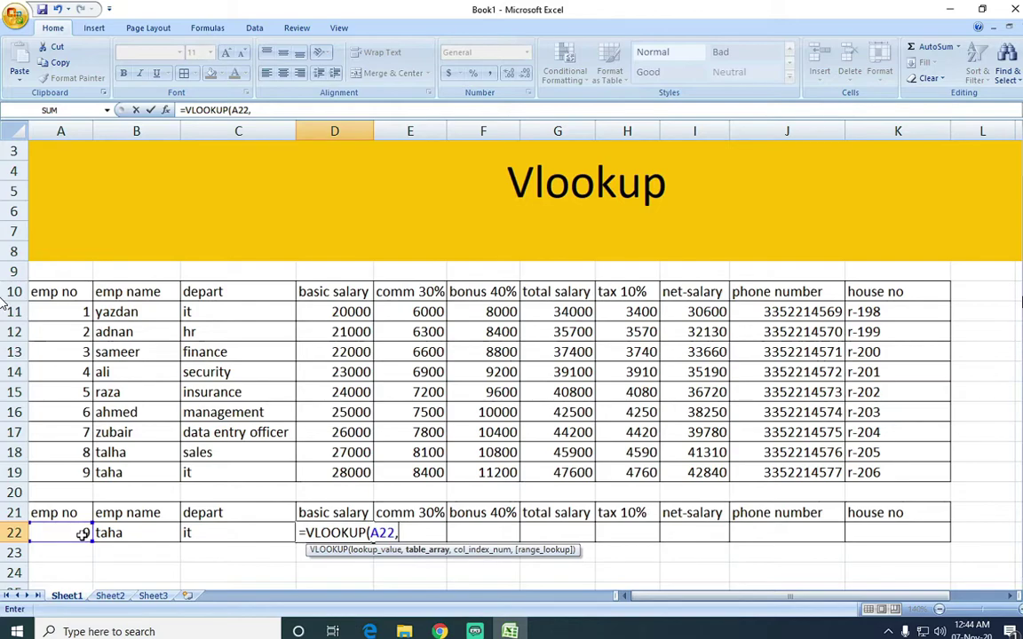
left_click_drag(77, 315, 859, 480)
type(",")
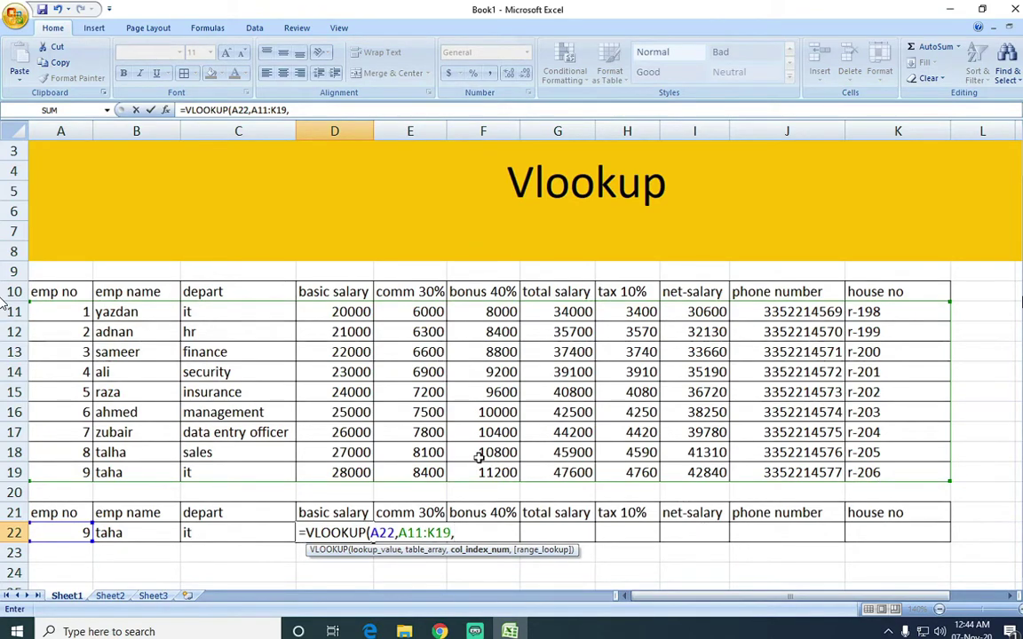
type("4,")
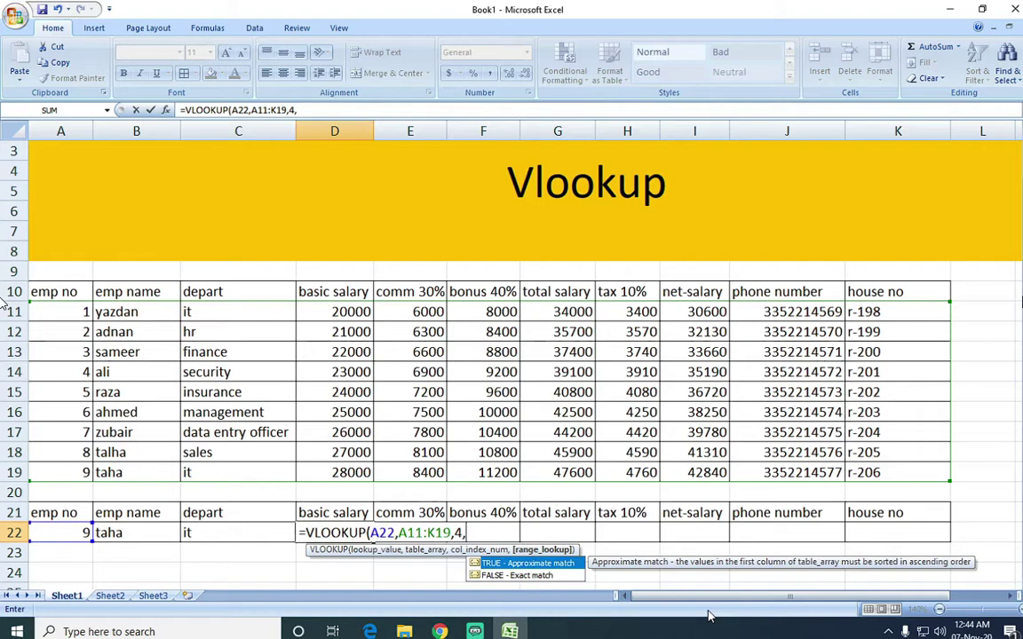
type("-)")
key("Return")
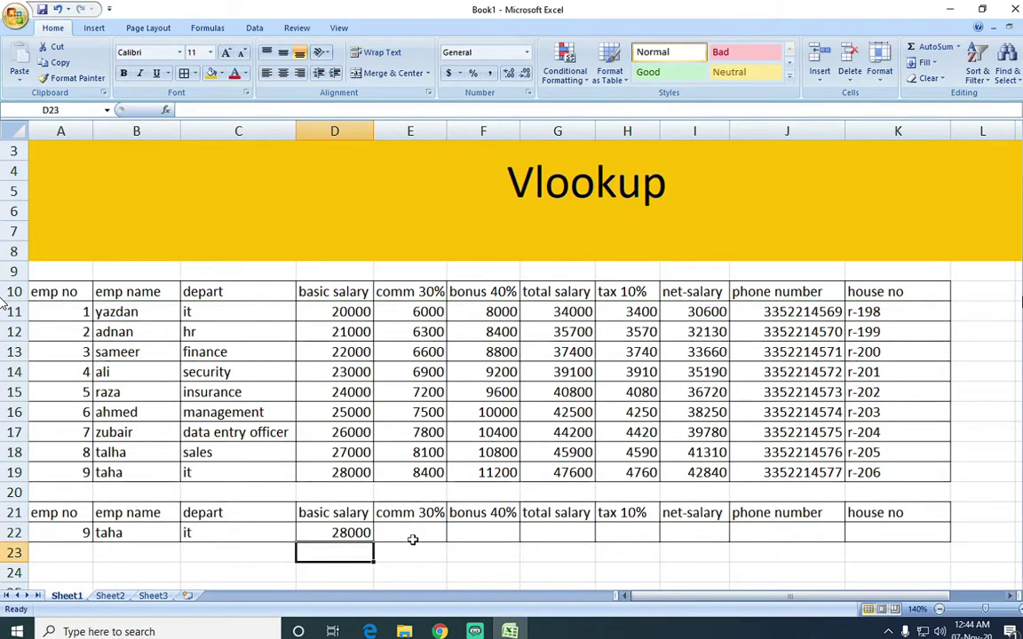
Start a VLOOKUP in E22 with A22 as the lookup value.
left_click(393, 536)
type("=vlo")
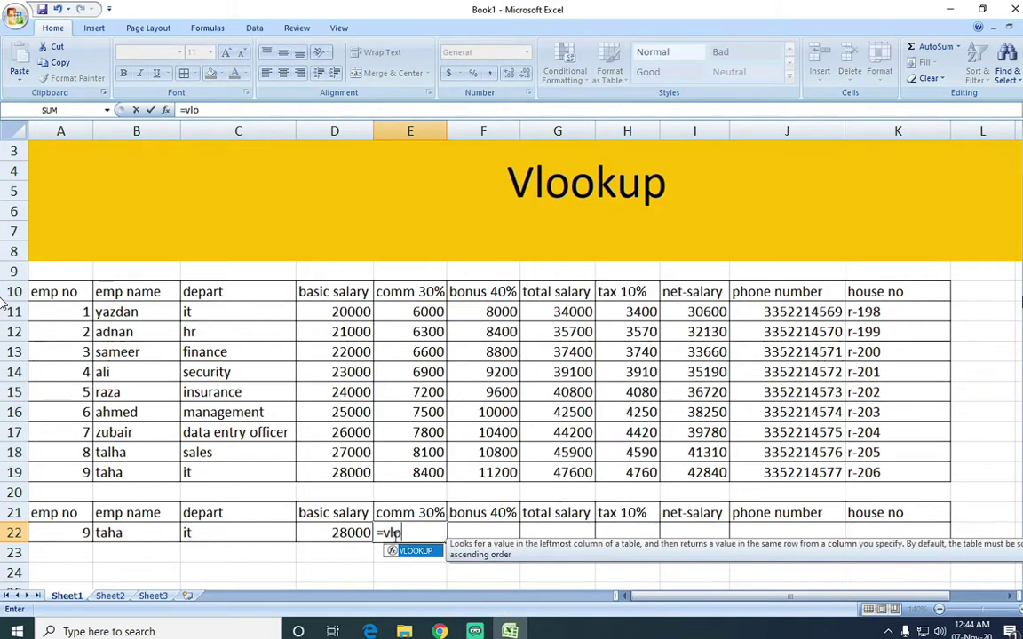
key("Tab")
key("Left")
key("Left")
key("Left")
key("Left")
type(",")
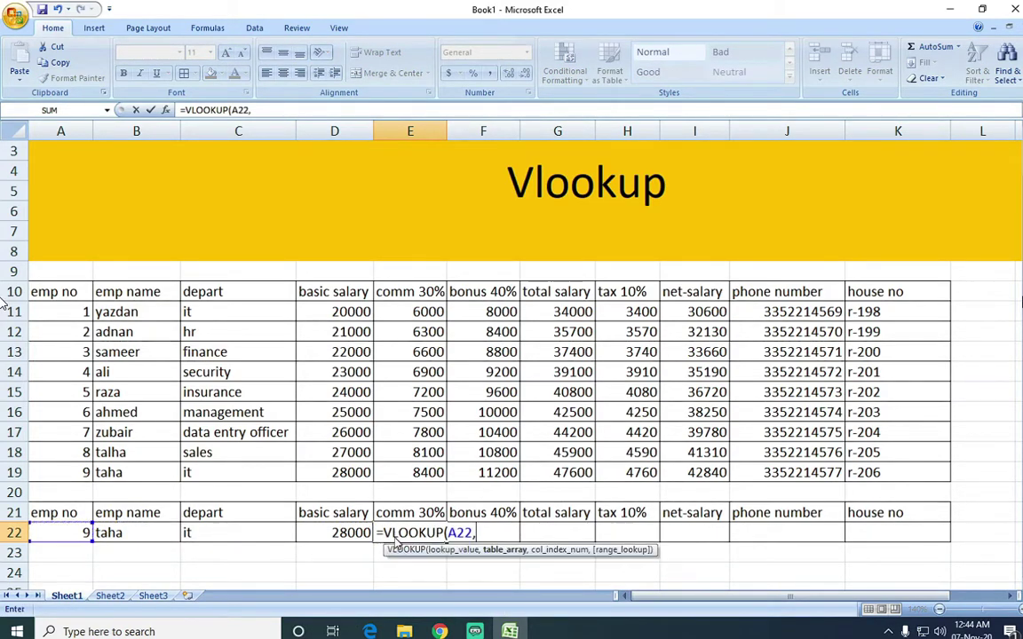
Complete E22 as =VLOOKUP(A22,A11:K19,5,0), returning commission 8400.
key("Left")
key("Left")
key("Left")
key("Up")
key("Up")
key("Up")
key("Up")
key("Up")
key("Up")
key("Up")
key("Up")
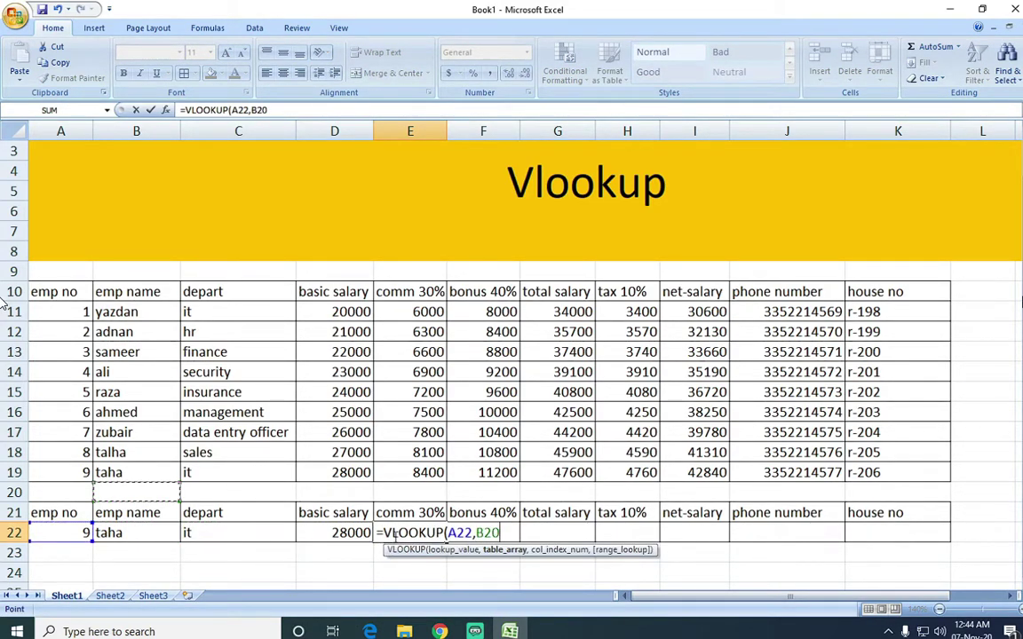
key("Up")
key("Up")
key("Left")
key("Up")
key("shift+Right")
key("shift+Right")
key("shift+Right")
key("shift+Right")
key("shift+Right")
key("shift+Right")
key("shift+Right")
key("shift+Right")
key("shift+Right")
key("shift+Right")
key("shift+Down")
key("shift+Down")
key("shift+Down")
key("shift+Down")
key("shift+Down")
key("shift+Down")
key("shift+Down")
key("shift+Down")
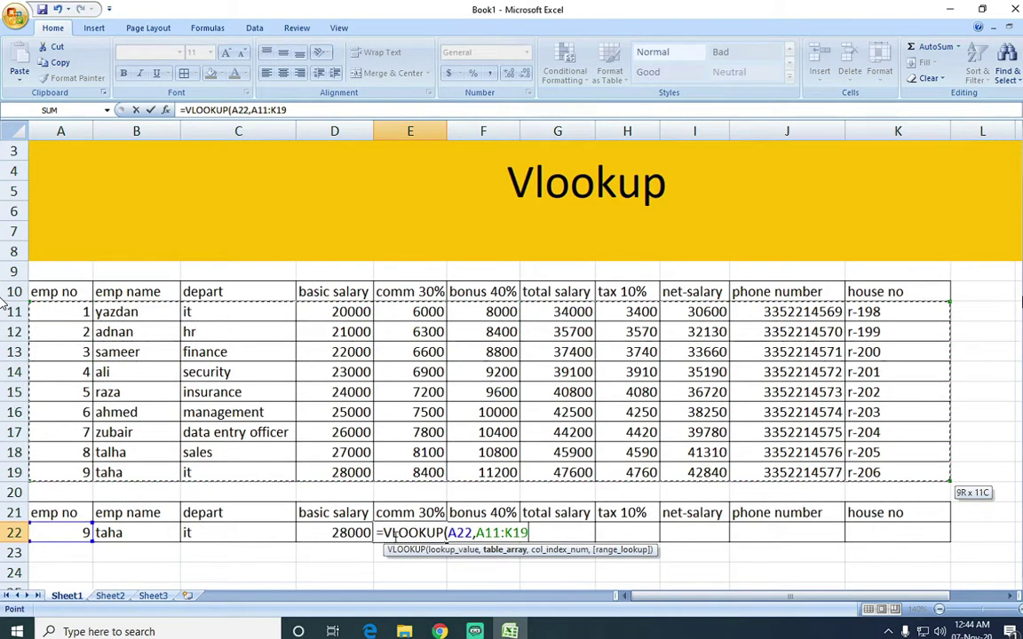
type(",5")
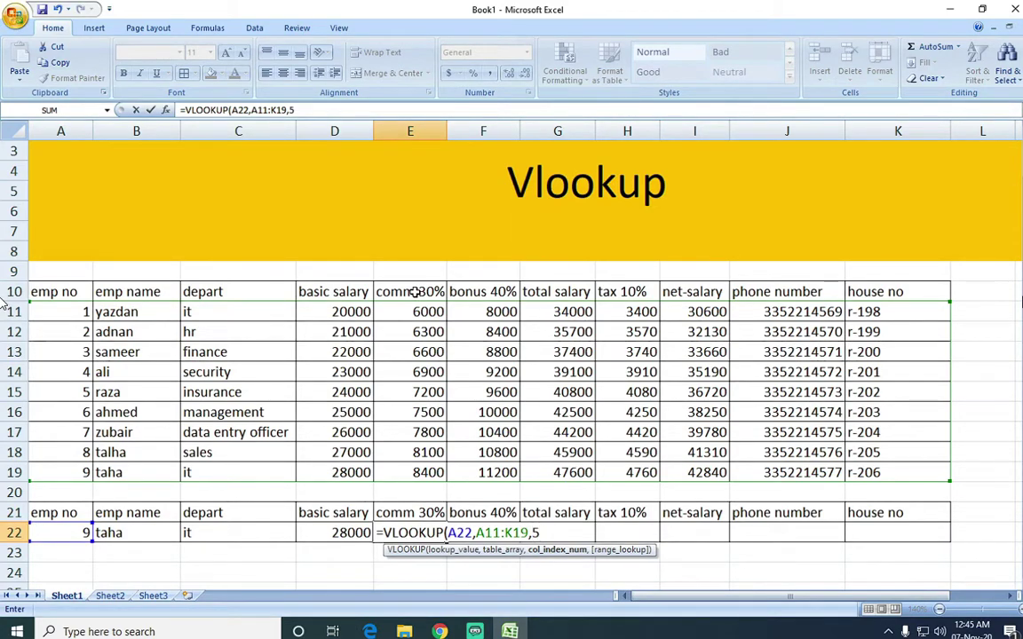
type(",0")
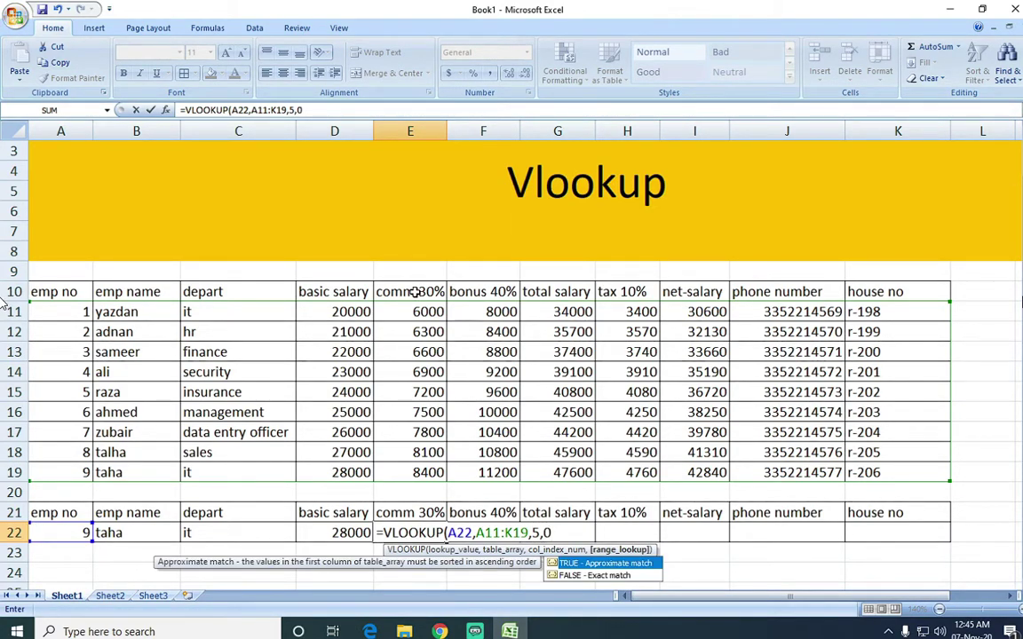
type(")")
key("Return")
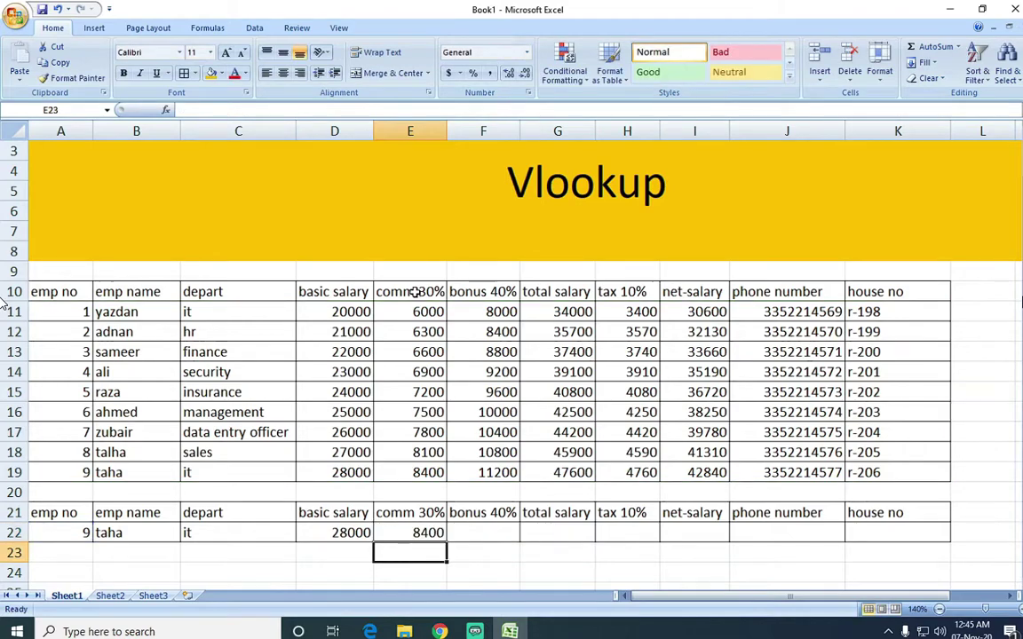
Start =VLOOKUP( in F22 with A22 as the lookup value.
left_click(503, 535)
type("=")
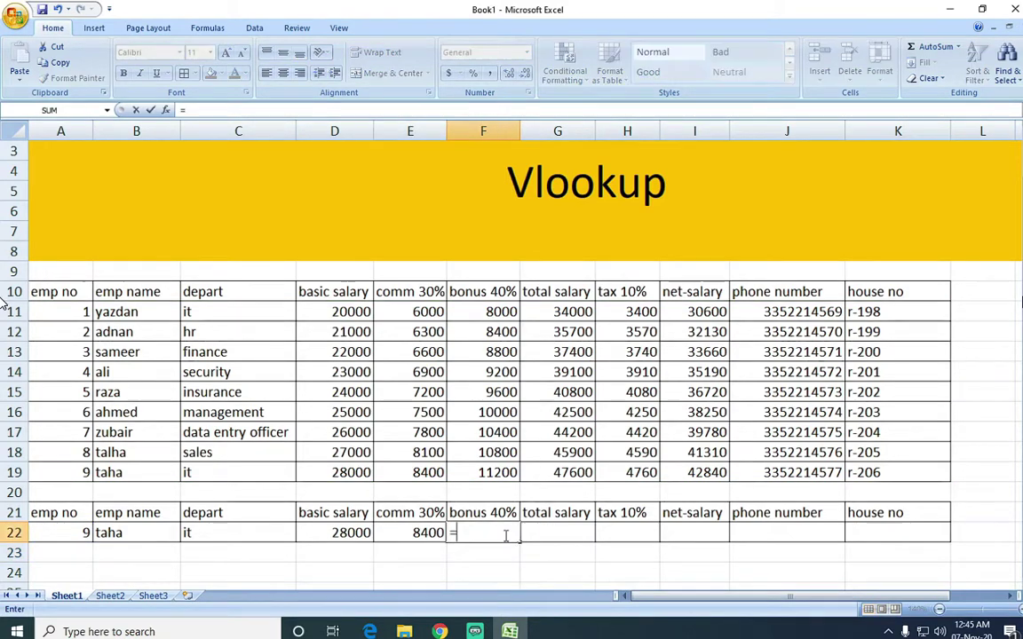
type("vlookup(")
key("Left")
key("Left")
key("Left")
key("Left")
key("Left")
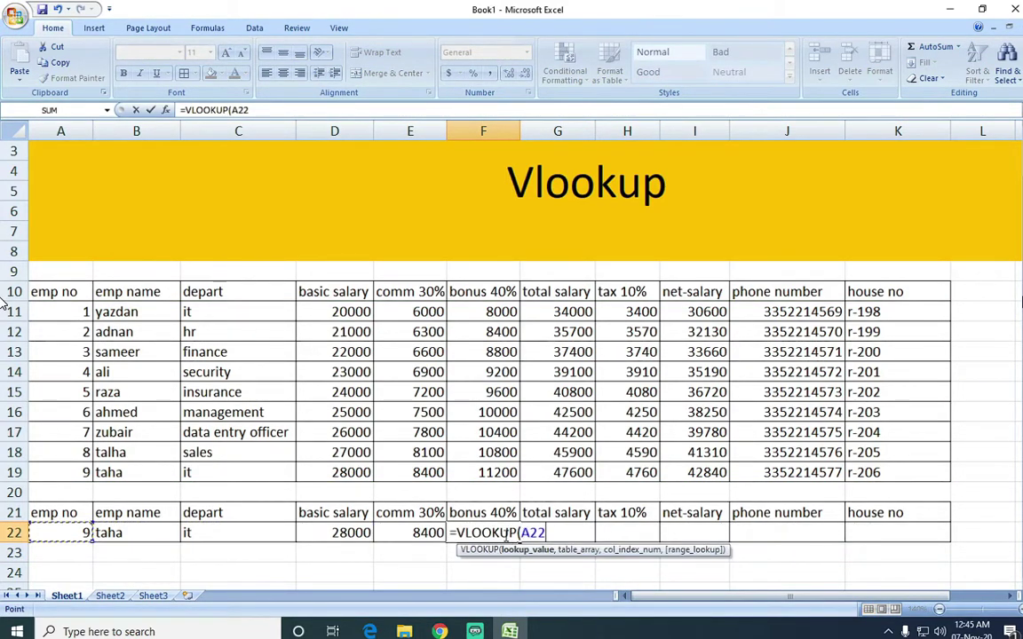
type(",")
Set the table range A11:K19 with column 6 and exact match 0 for the bonus.
key("Left")
key("Up")
key("Up")
key("Up")
key("Left")
key("Left")
key("Left")
key("Left")
key("Up")
key("Up")
key("Up")
key("Up")
key("Up")
key("Up")
key("Up")
key("Up")
key("Up")
key("Down")
key("Right")
key("Left")
key("shift+Right")
key("shift+Right")
key("shift+Right")
key("shift+Right")
key("shift+Right")
key("shift+Right")
key("shift+Right")
key("shift+Right")
key("shift+Right")
key("shift+Right")
key("shift+Down")
key("shift+Down")
key("shift+Down")
key("shift+Down")
key("shift+Down")
key("shift+Down")
key("shift+Down")
key("shift+Down")
type(",")
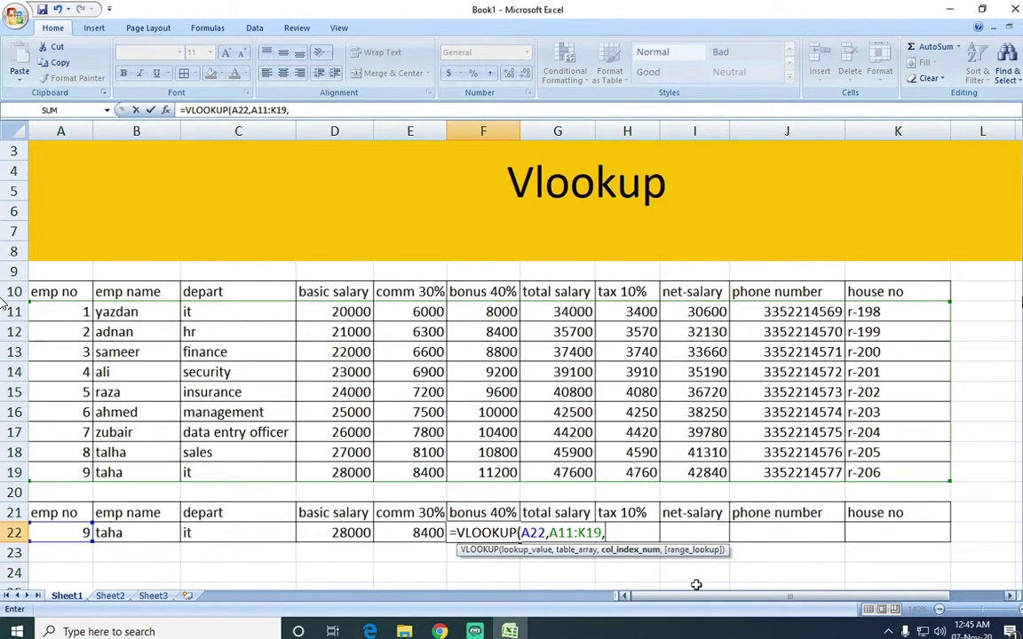
type("6")
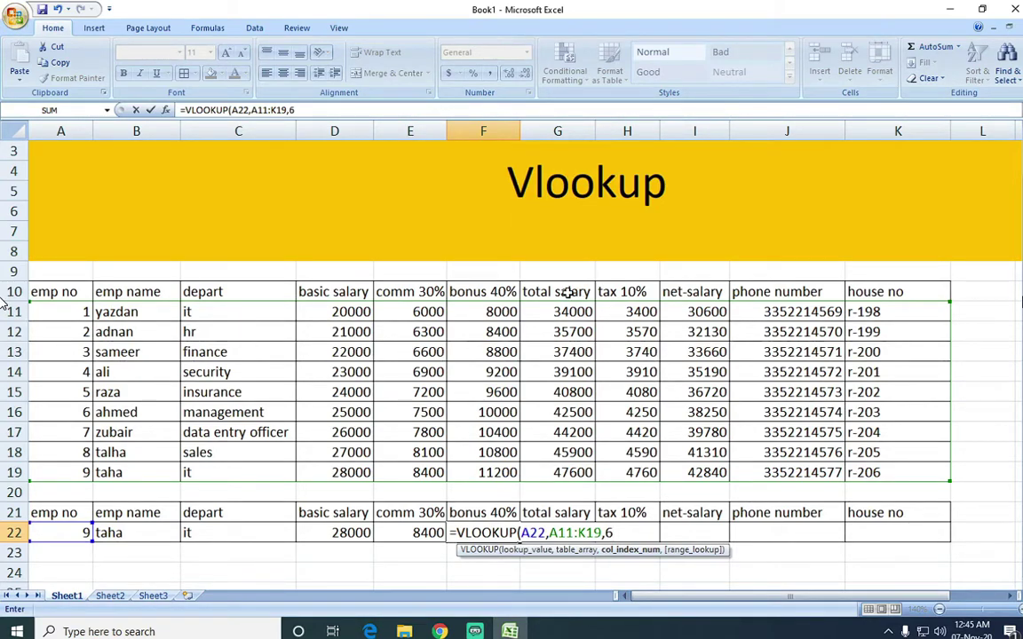
type(",0")
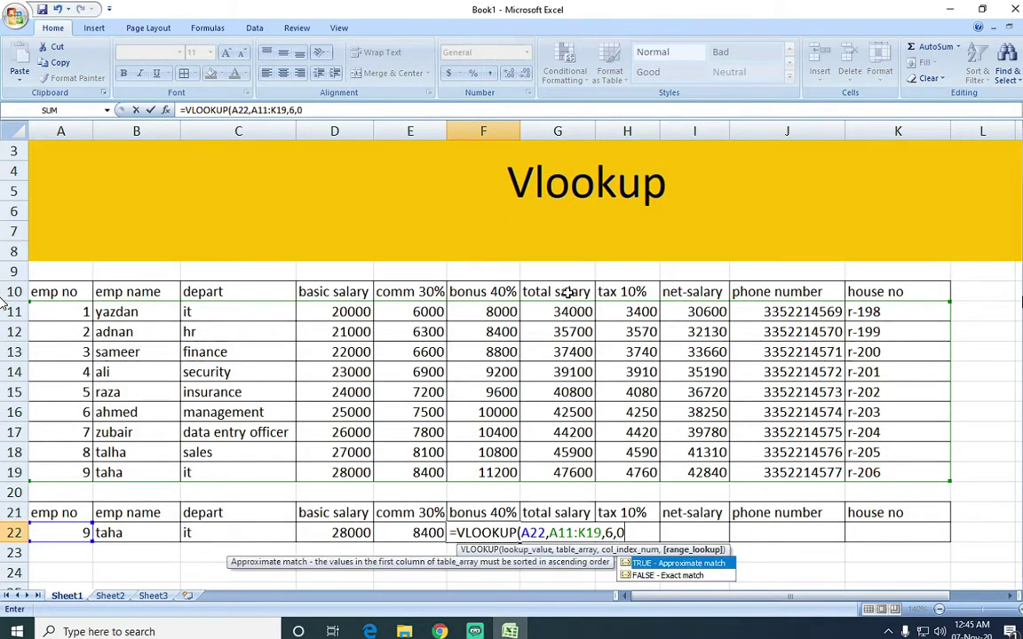
type(")")
Commit F22's bonus lookup (11200) and start a VLOOKUP in G22 on A22.
key("Return")
key("Up")
key("Right")
type("=VLOOKUP(")
key("Left")
key("Left")
key("Left")
key("Left")
key("Left")
key("Left")
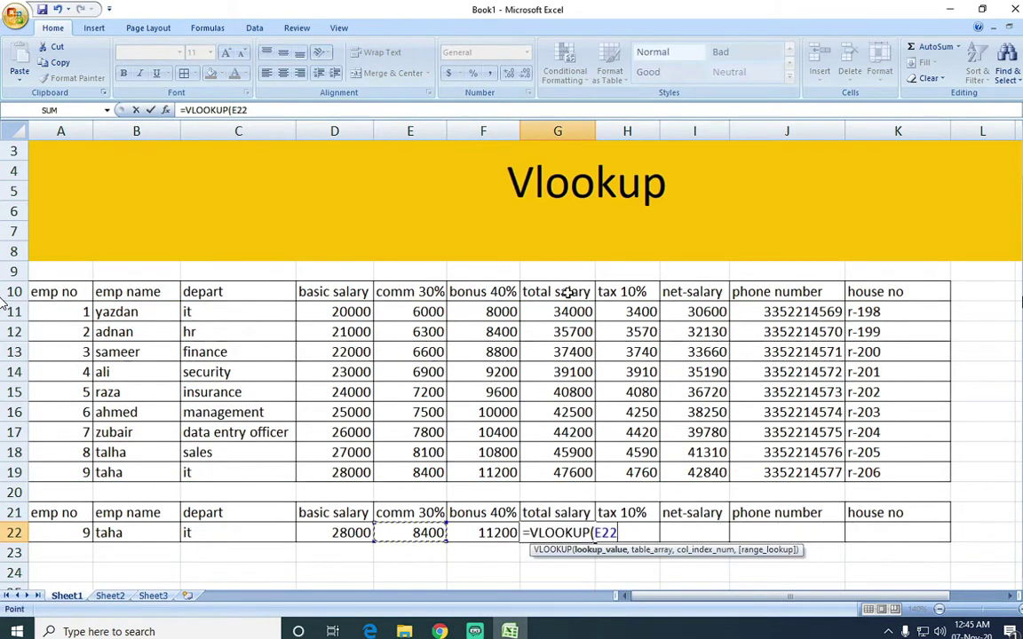
Select the salary table A11:K19 as G22's lookup range.
key("Up")
key("Left")
key("ctrl+Left")
key("Up")
key("shift+Up")
key("shift+Up")
key("shift+Up")
key("shift+Up")
key("shift+Up")
key("shift+Up")
key("shift+Up")
key("shift+Up")
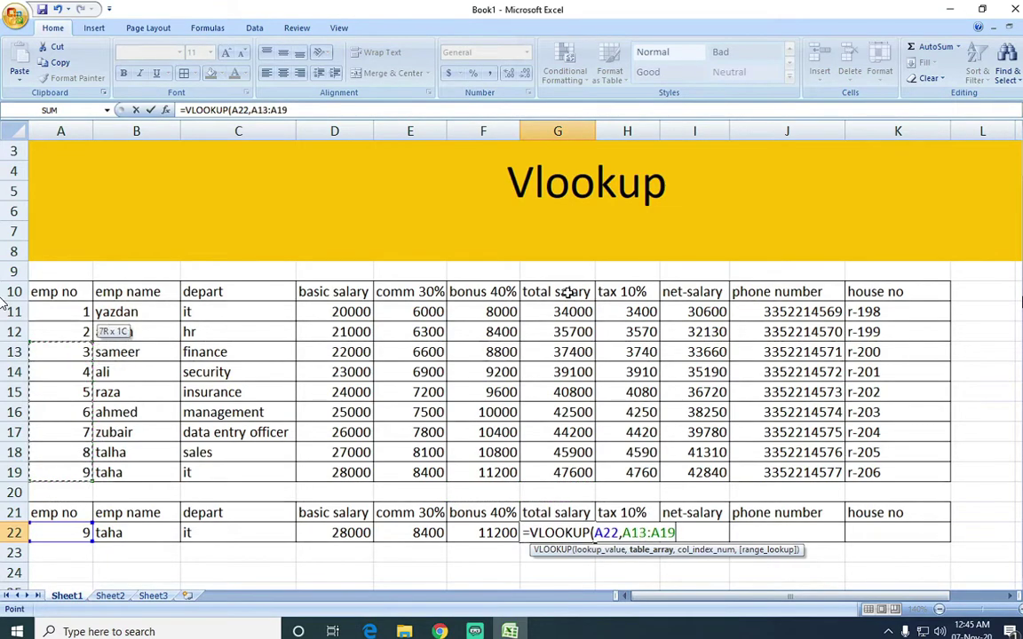
key("ctrl+shift+Right")
Finish G22 with column 7 and exact match, returning total salary 47600.
type(",")
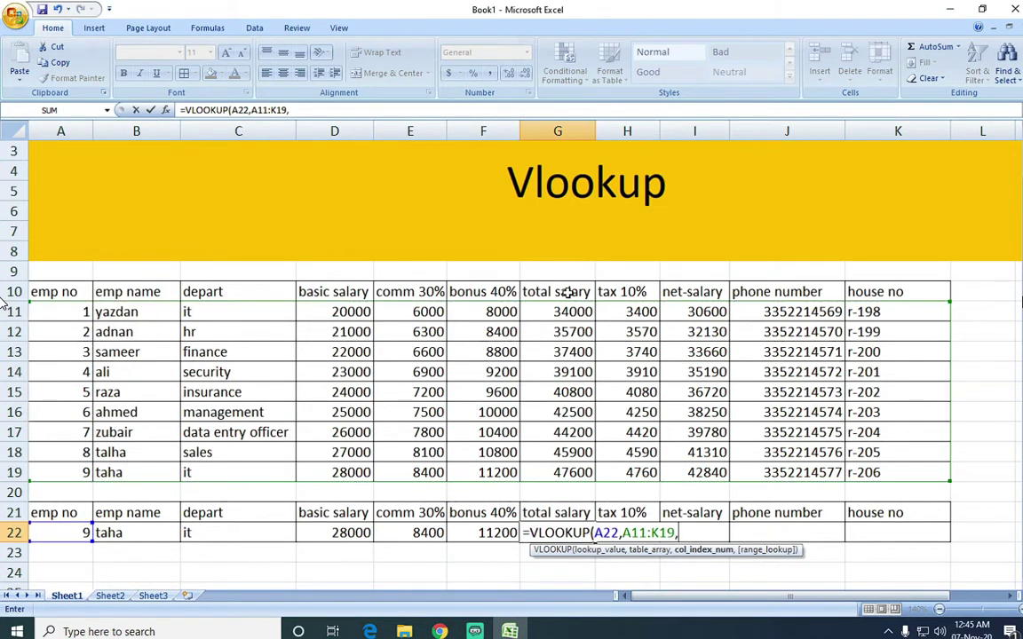
type("7")
type("7,")
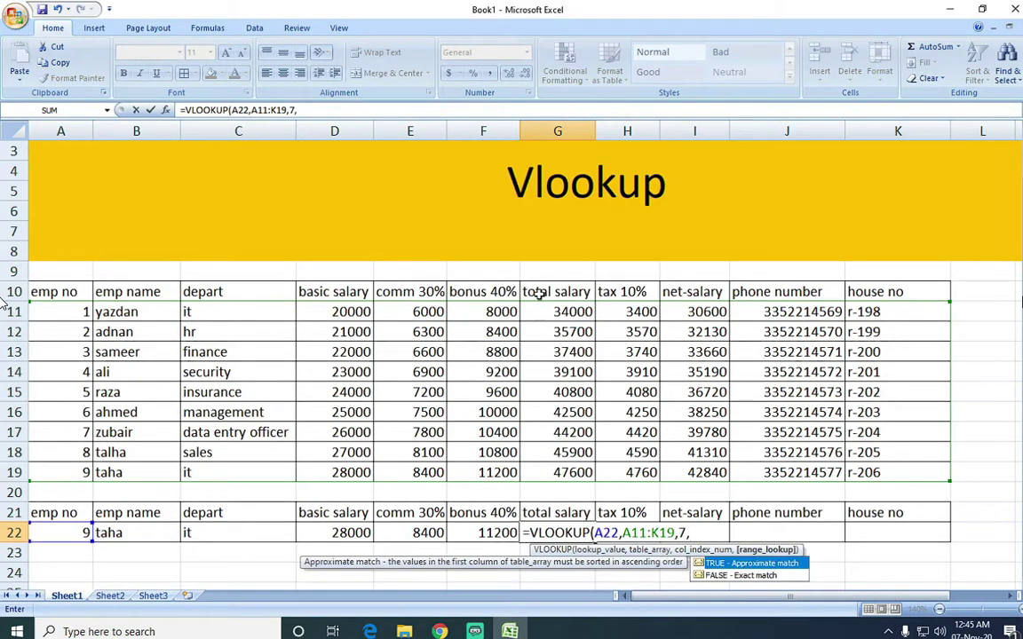
type("90")
key("BackSpace")
key("BackSpace")
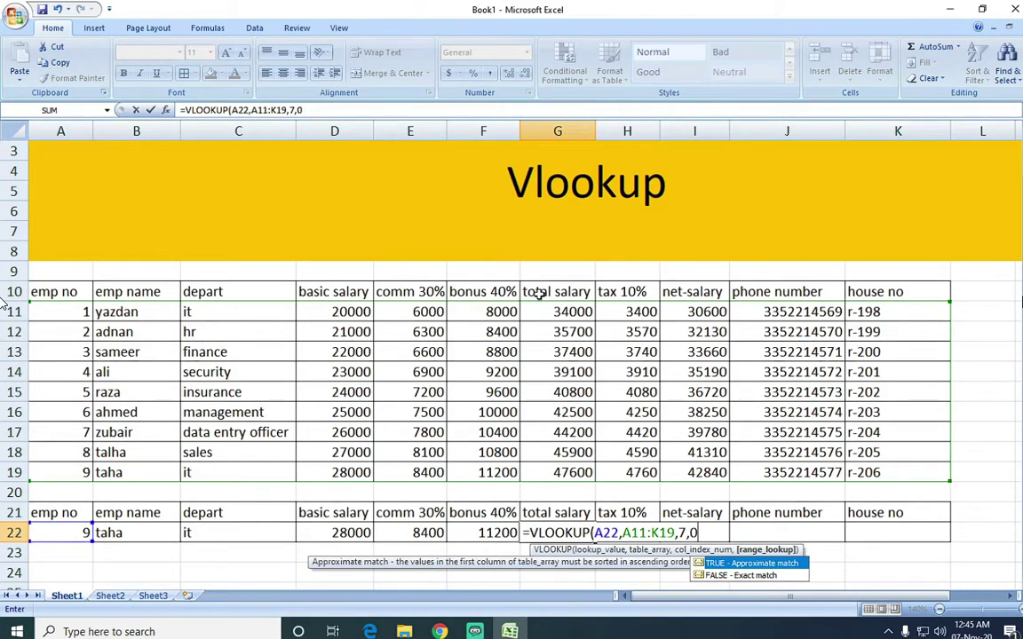
type(")")
key("Return")
key("Up")
key("Right")
Start a VLOOKUP in H22 with A22 as the lookup value.
type("=vlo")
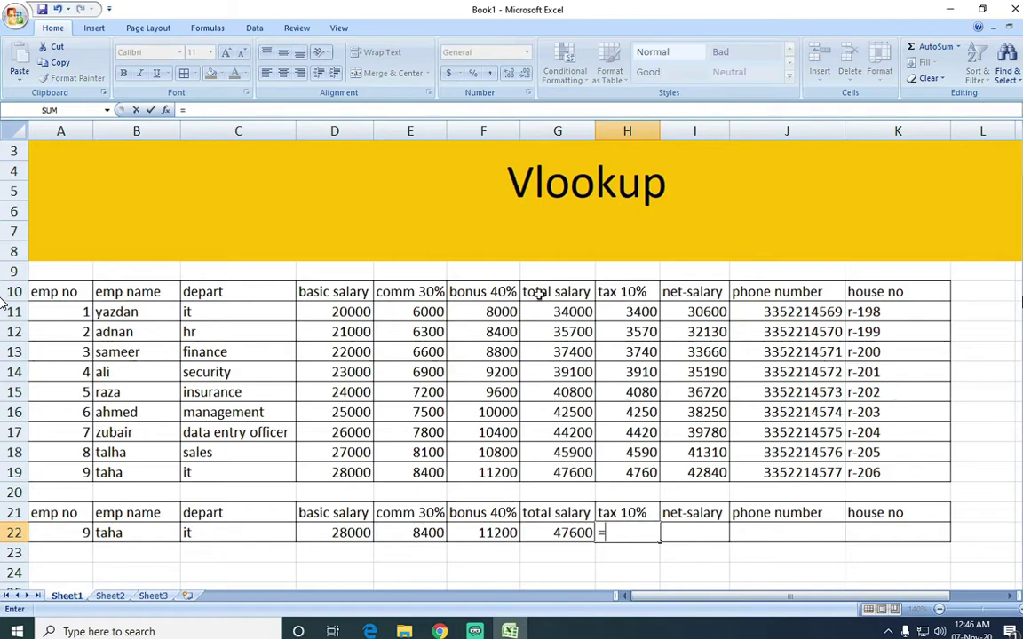
key("Tab")
key("Left")
key("Left")
key("Left")
key("Left")
key("Left")
key("Left")
key("Left")
type(",")
Complete H22 as =VLOOKUP(A22,A11:K19,8,0), returning tax 4760.
key("Up")
key("Up")
key("Up")
key("Right")
key("Right")
key("Right")
key("ctrl+shift+Left")
key("ctrl+shift+Up")
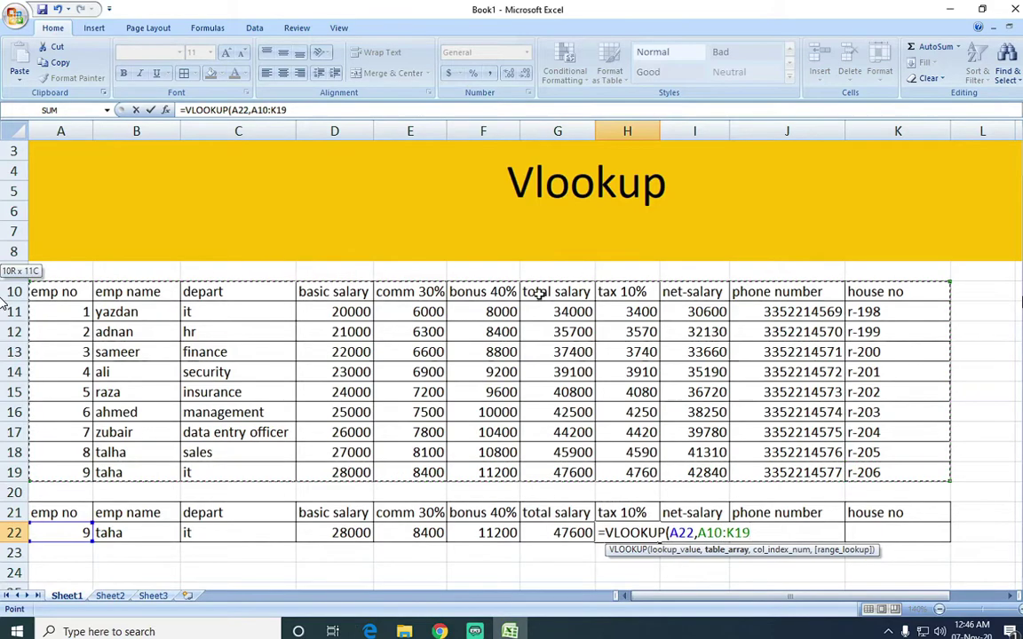
key("shift+Down")
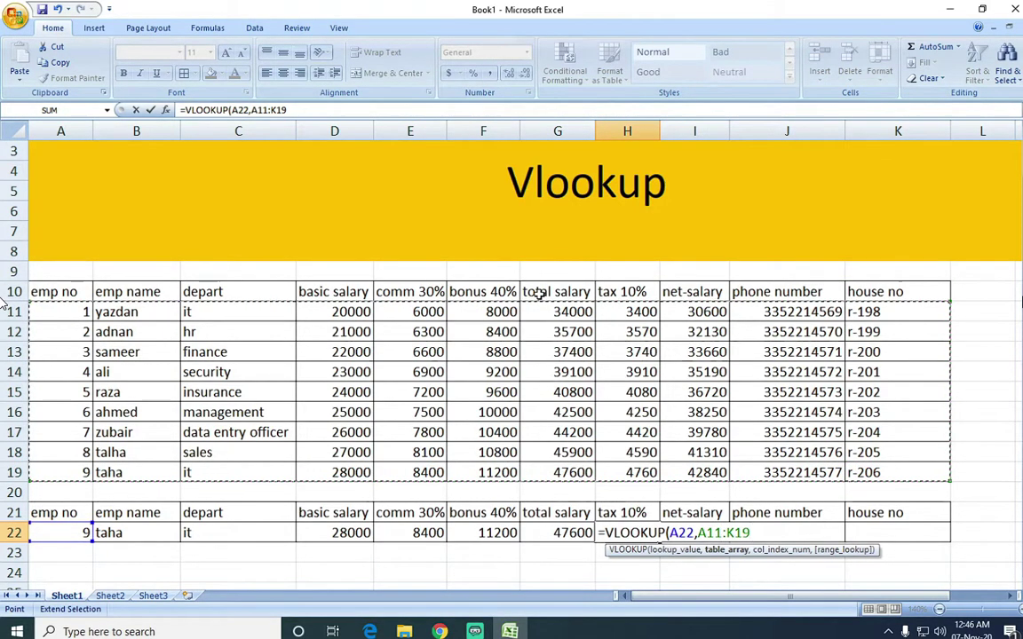
type(",7")
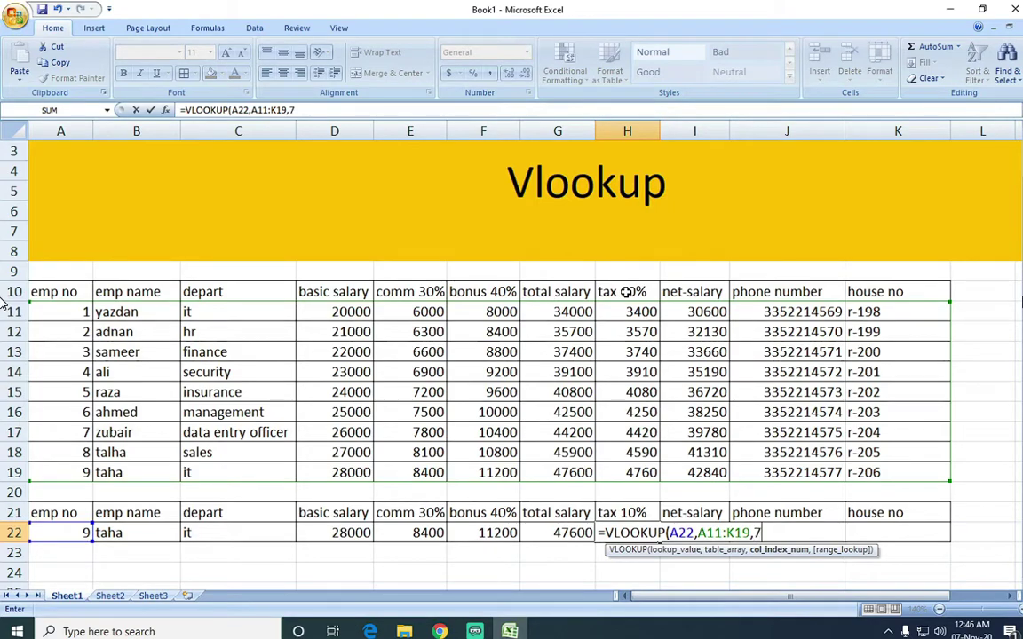
key("BackSpace")
type("8")
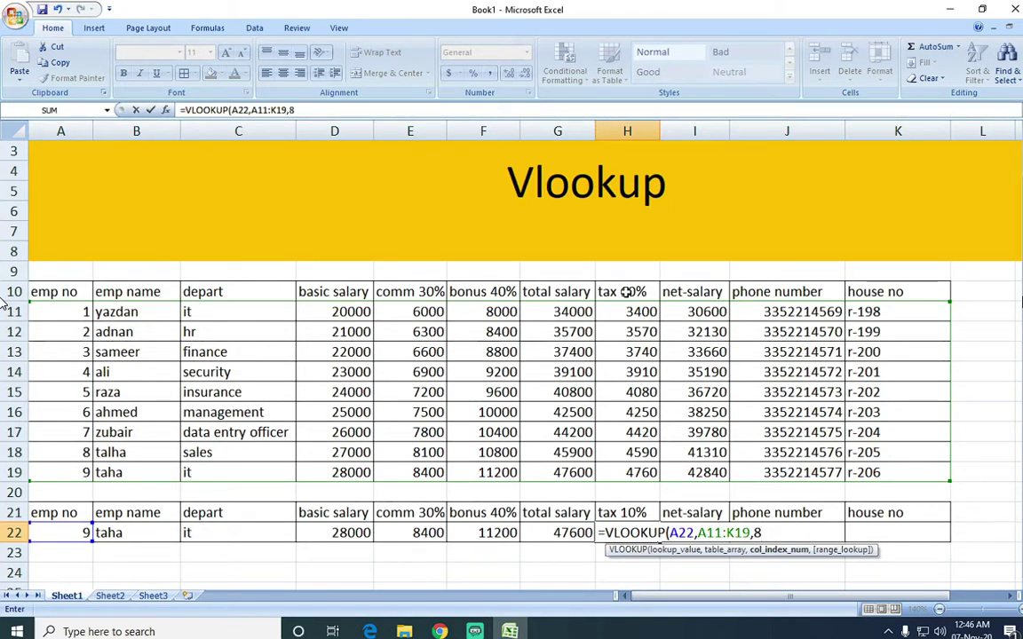
type(",")
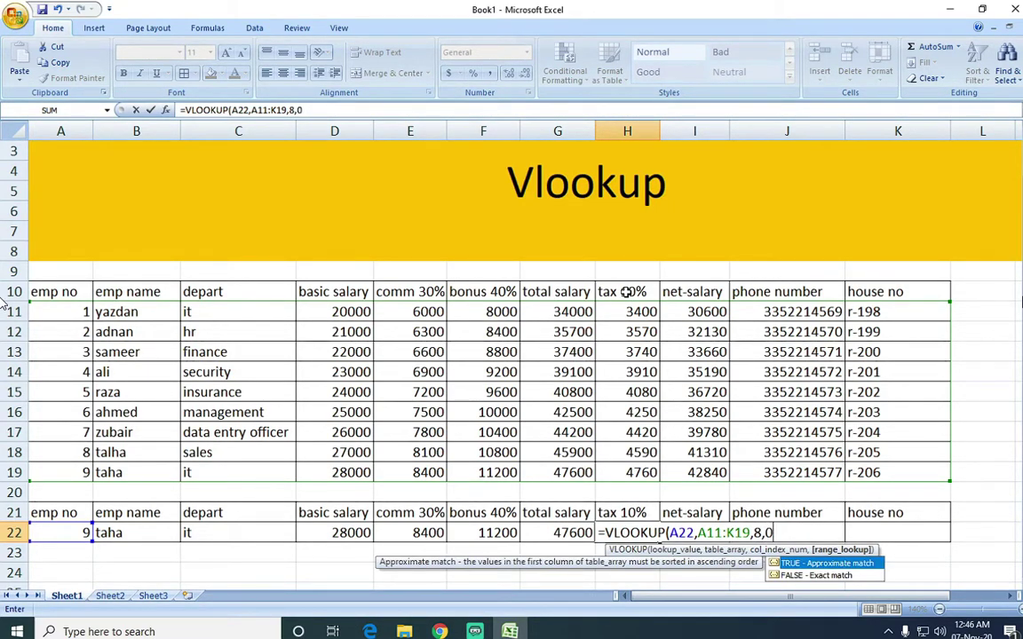
type("0)")
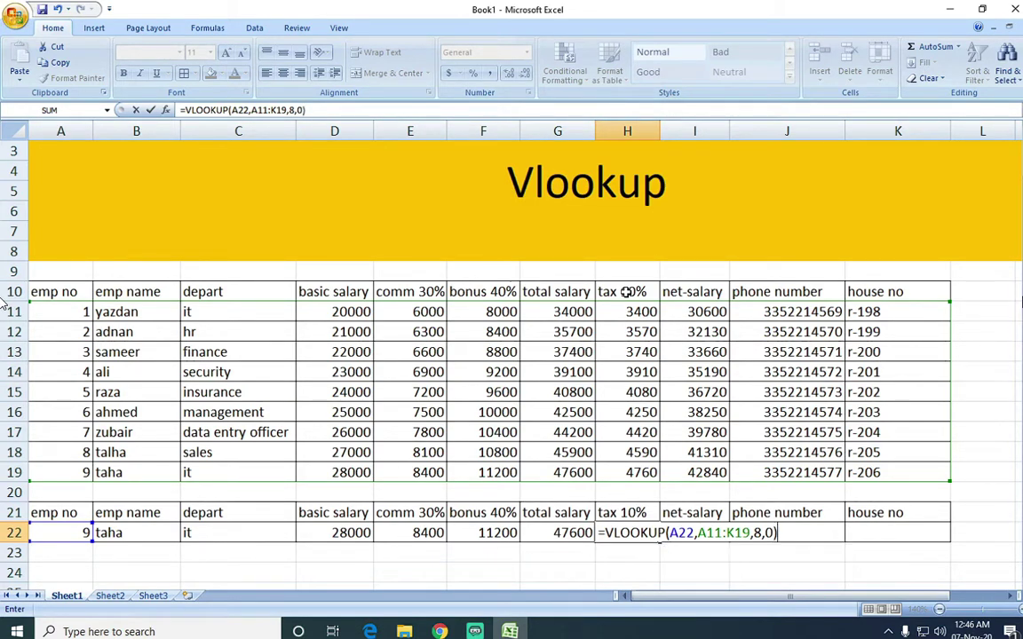
key("Return")
Review the G22 and H22 formulas unchanged, ending on I22.
key("Left")
key("F2")
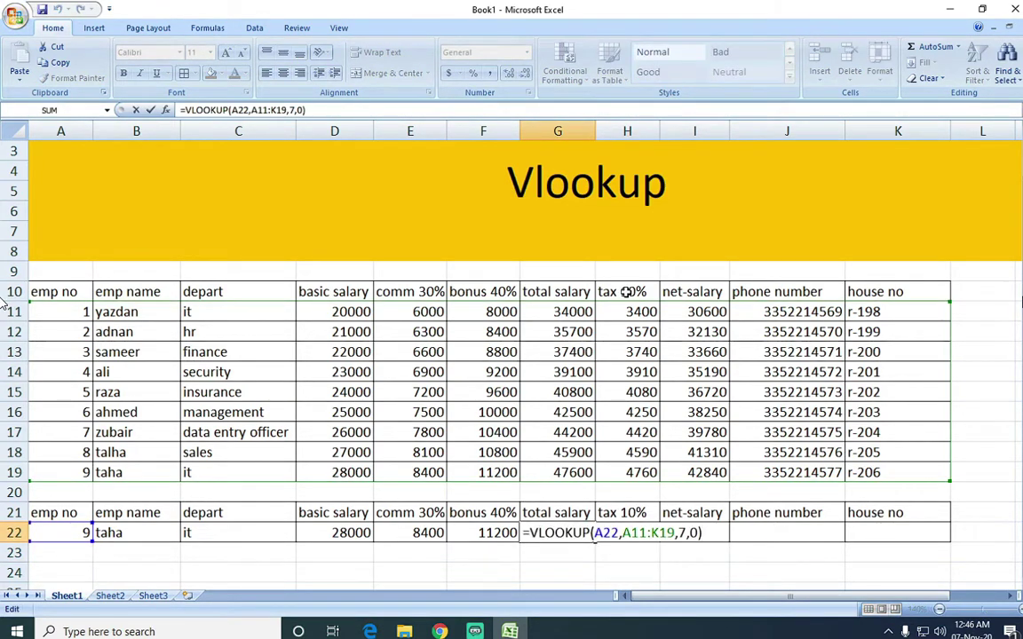
key("Escape")
key("Right")
key("F2")
key("Escape")
key("Right")
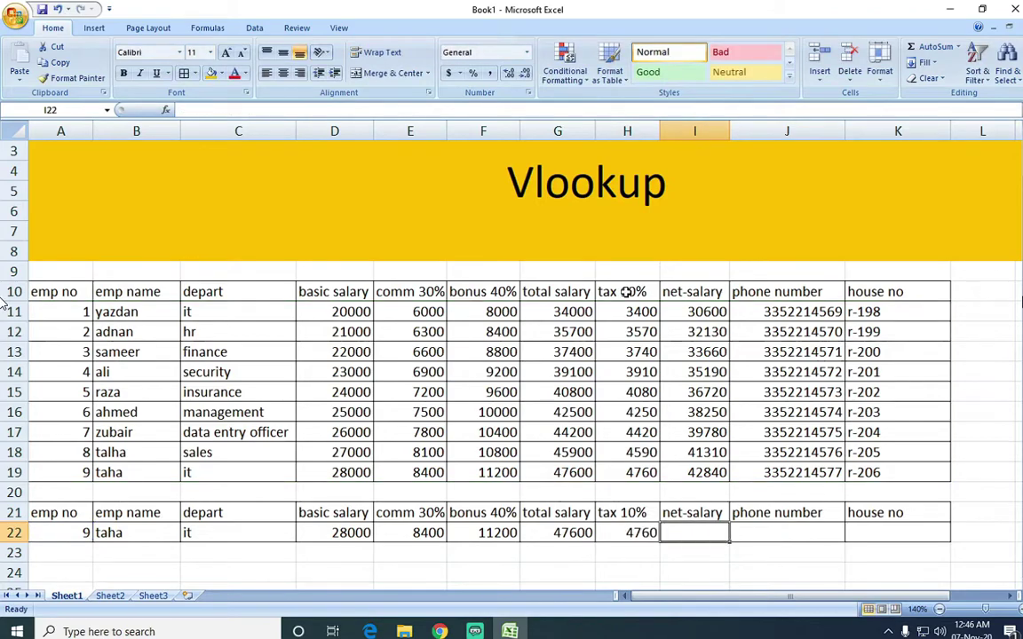
Start a VLOOKUP in I22 on A22, replacing a mistakenly inserted VALUE function.
type("=v")
key("Tab")
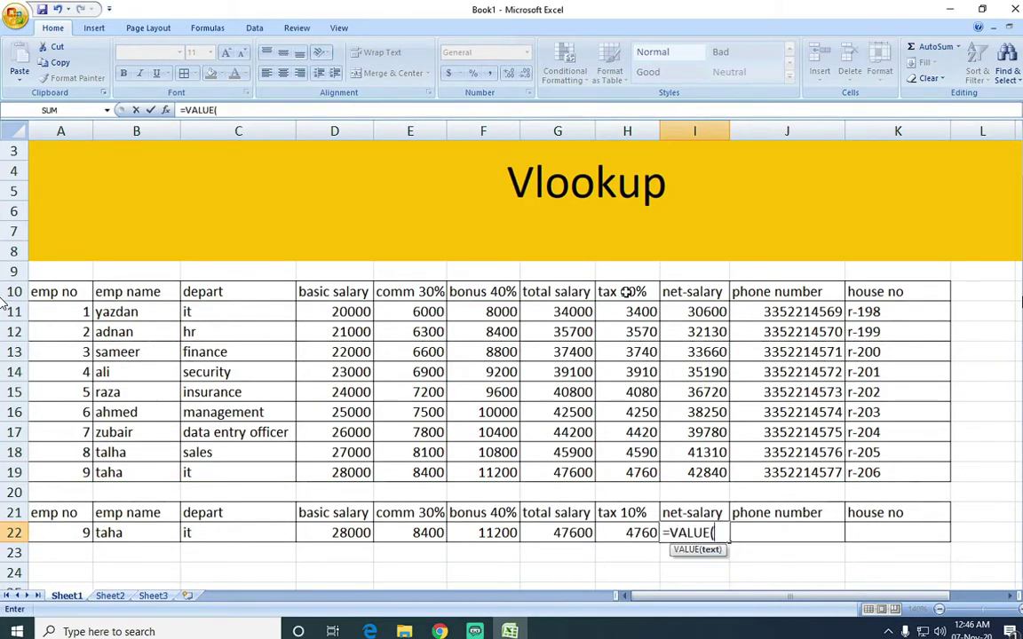
key("BackSpace")
key("BackSpace")
key("BackSpace")
key("BackSpace")
key("BackSpace")
type("lo")
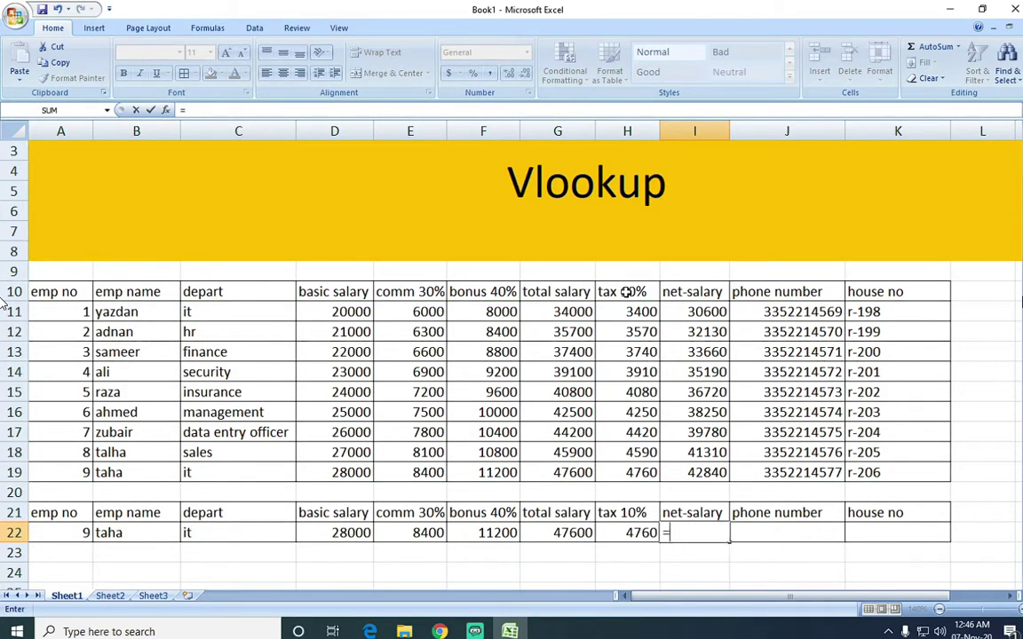
key("Tab")
key("Left")
key("Left")
key("Left")
key("Left")
key("Left")
key("Left")
key("Left")
key("Left")
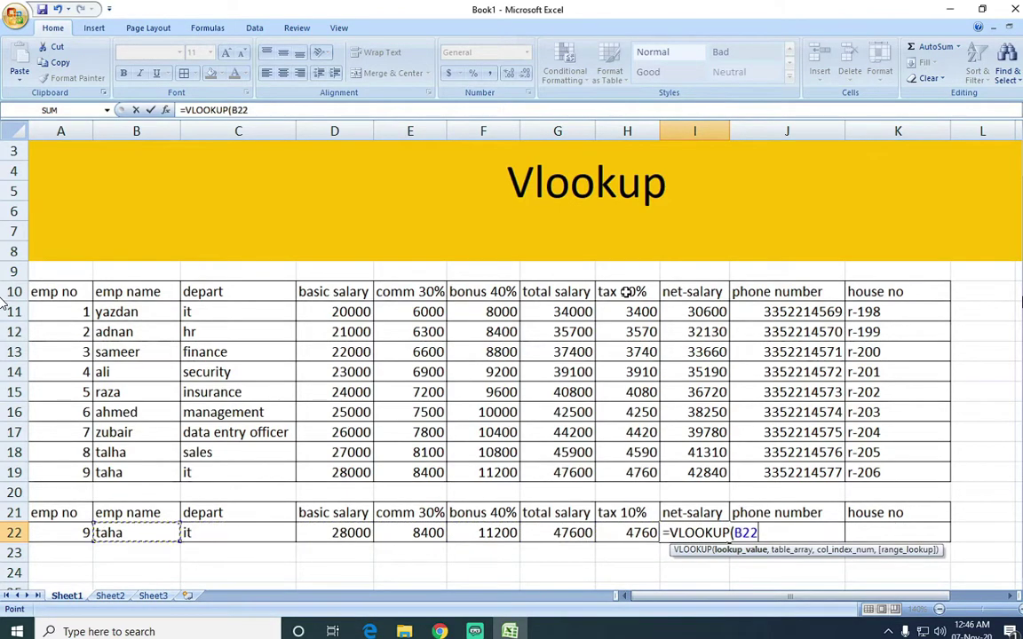
type(",")
Complete I22's lookup over A11:K19 with exact match, initially using column 8.
key("Up")
key("Up")
key("Up")
key("Right")
key("Right")
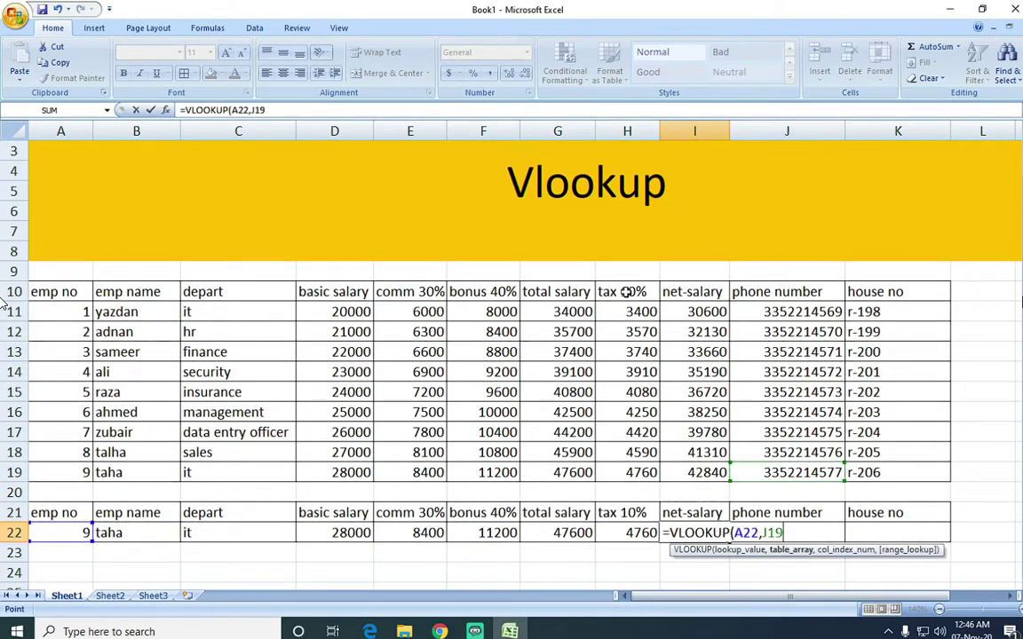
key("ctrl+shift+Left")
key("ctrl+shift+Up")
key("shift+Down")
type(",")
type("8,-")
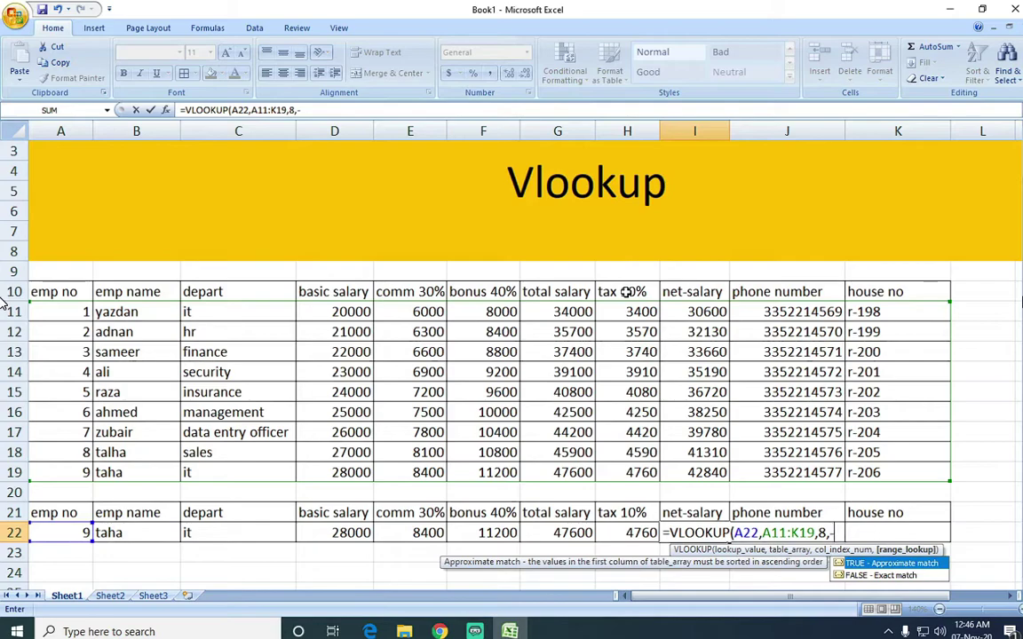
key("BackSpace")
type("0")
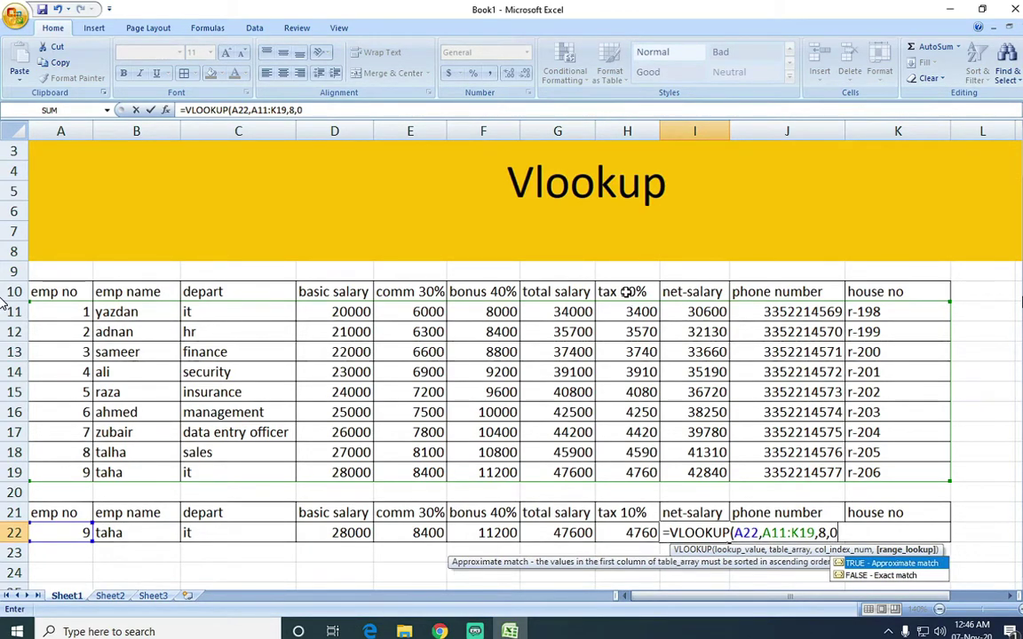
type(")")
key("Return")
Compare with H22 and correct I22's column index from 8 to 9, giving net salary 42840.
key("Up")
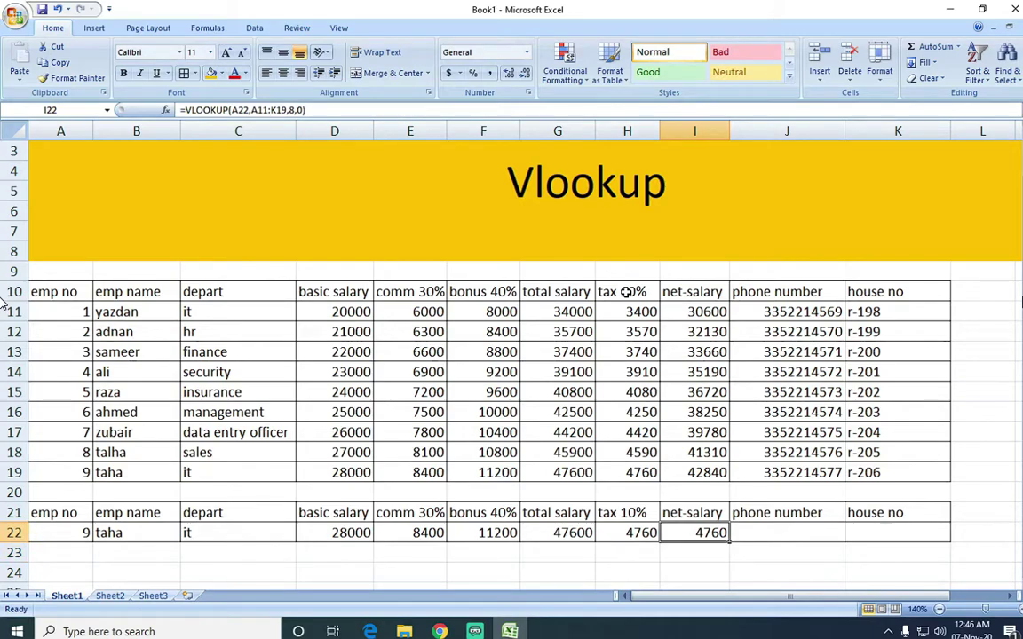
key("Left")
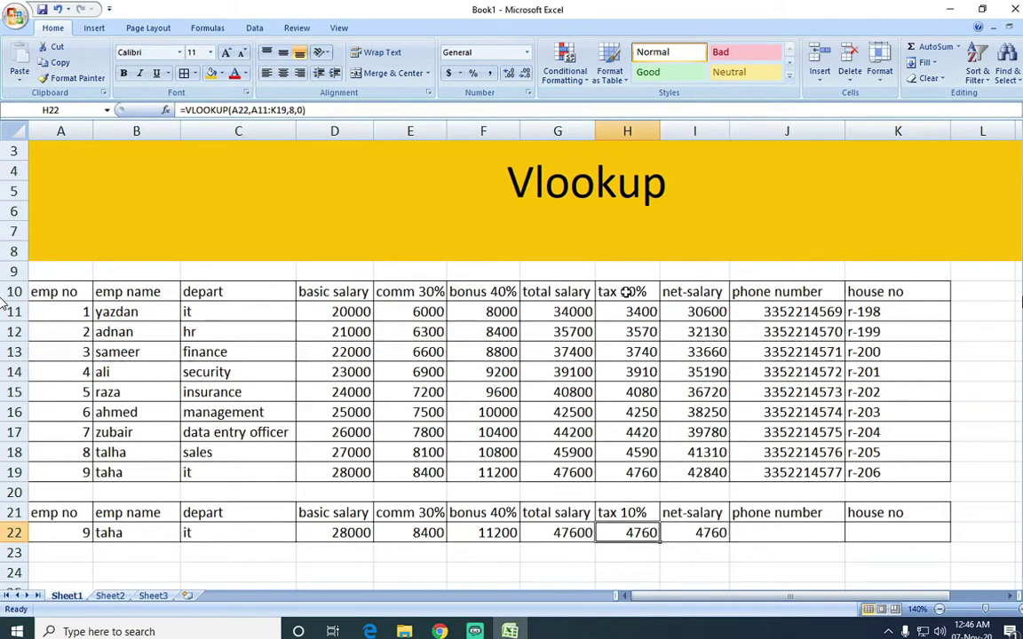
key("F2")
key("Escape")
key("Right")
key("F2")
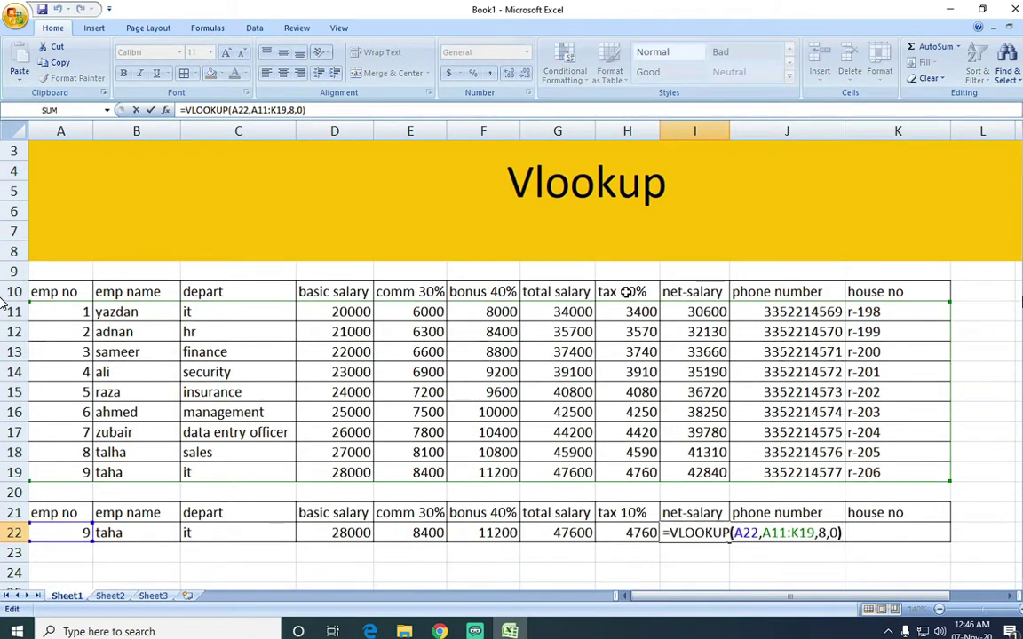
key("Left")
key("Left")
key("Left")
key("BackSpace")
type("+")
key("BackSpace")
type("9")
key("Return")
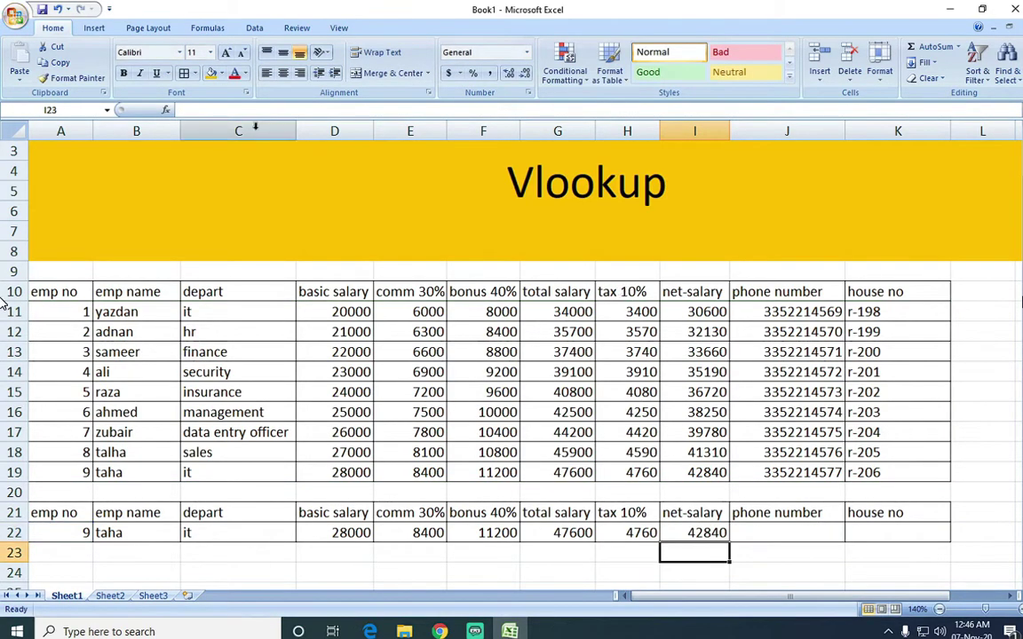
Count the header columns and review the net-salary, tax and total salary lookup formulas.
left_click_drag(53, 293, 893, 295)
left_click(708, 536)
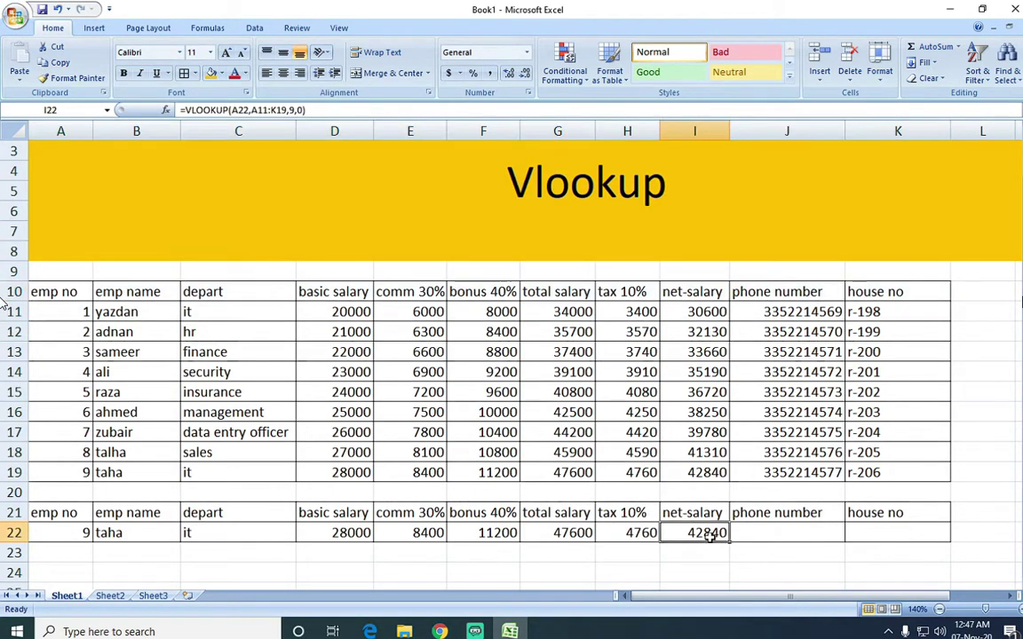
double_click(710, 536)
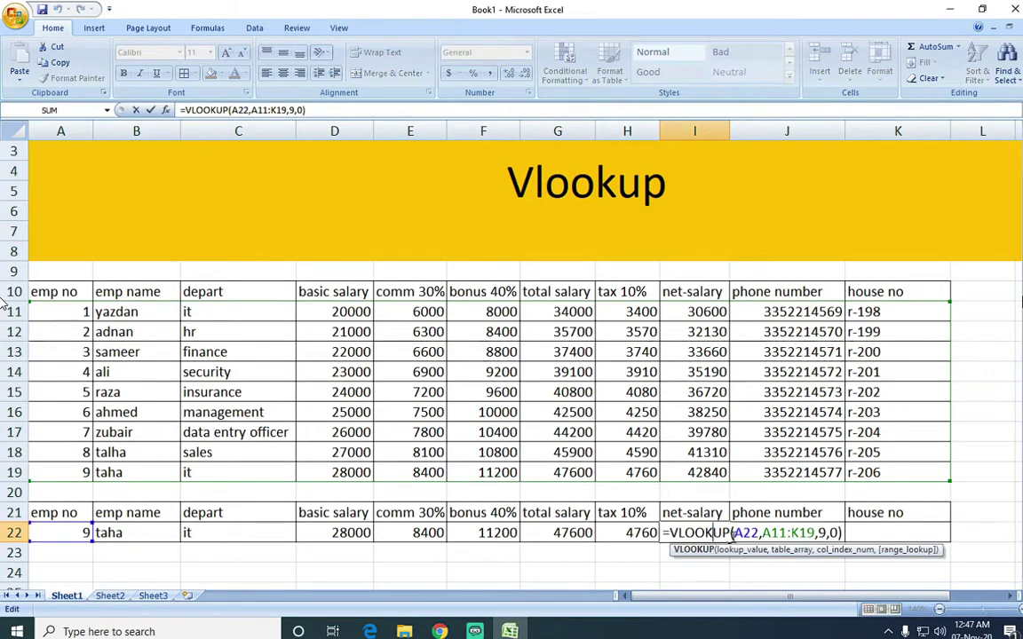
key("Escape")
double_click(591, 533)
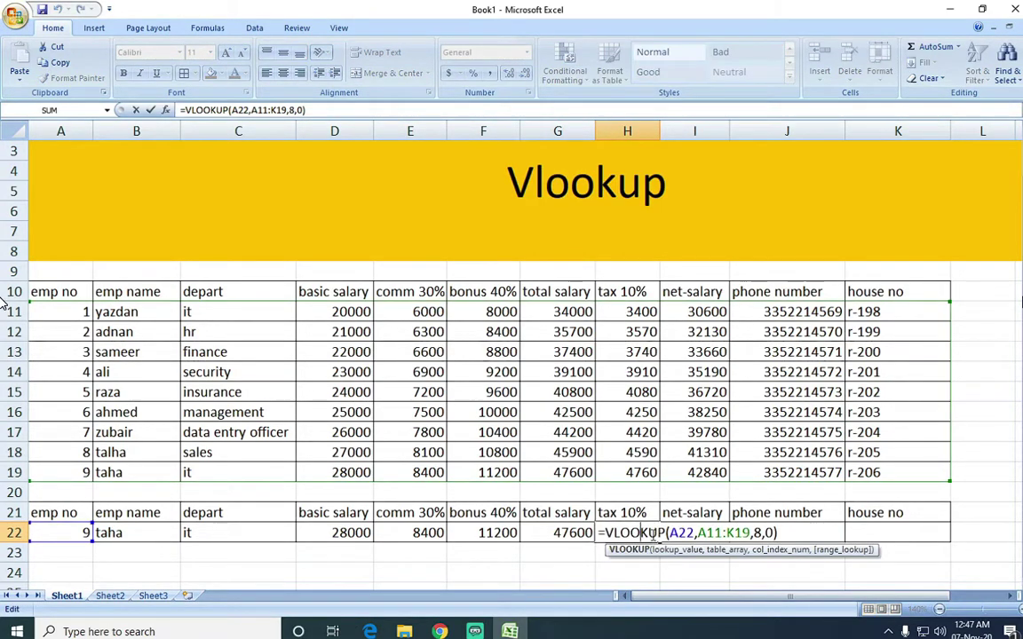
key("Escape")
double_click(592, 532)
key("Escape")
left_click(769, 536)
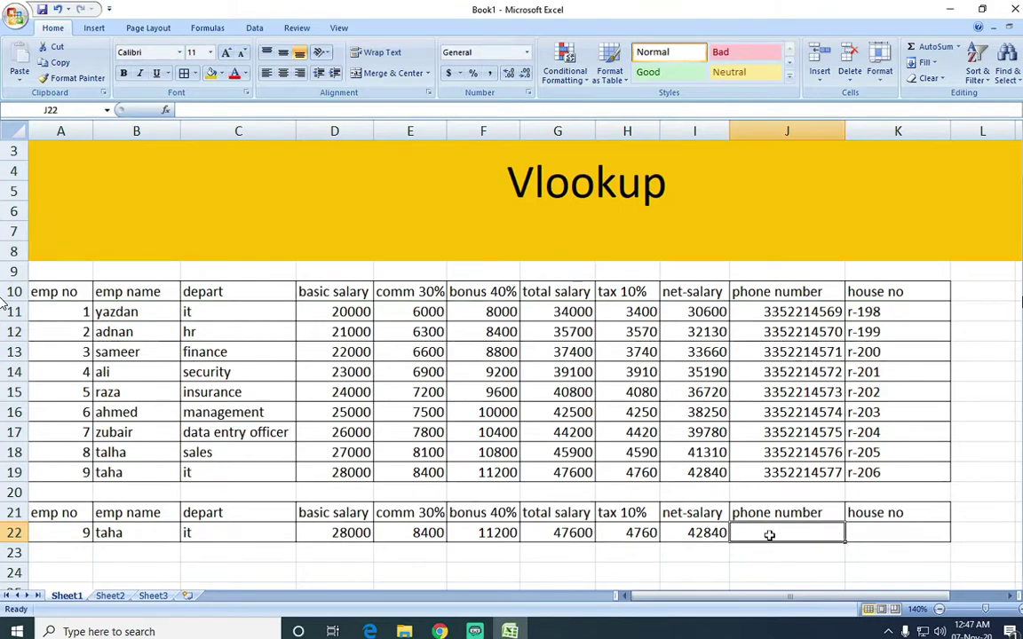
Enter =VLOOKUP(A22,A11:K19,10,0) in J22 to return the employee's phone number.
type("=v")
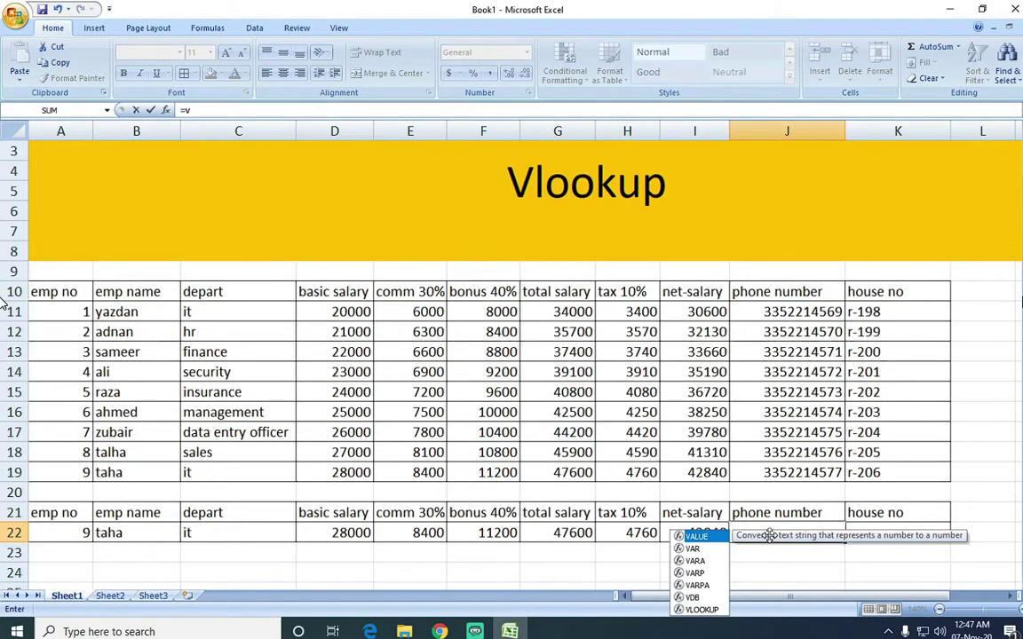
type("lo")
key("Tab")
key("Left")
key("Left")
key("Left")
key("Left")
key("Left")
key("Left")
key("Left")
key("Left")
key("Left")
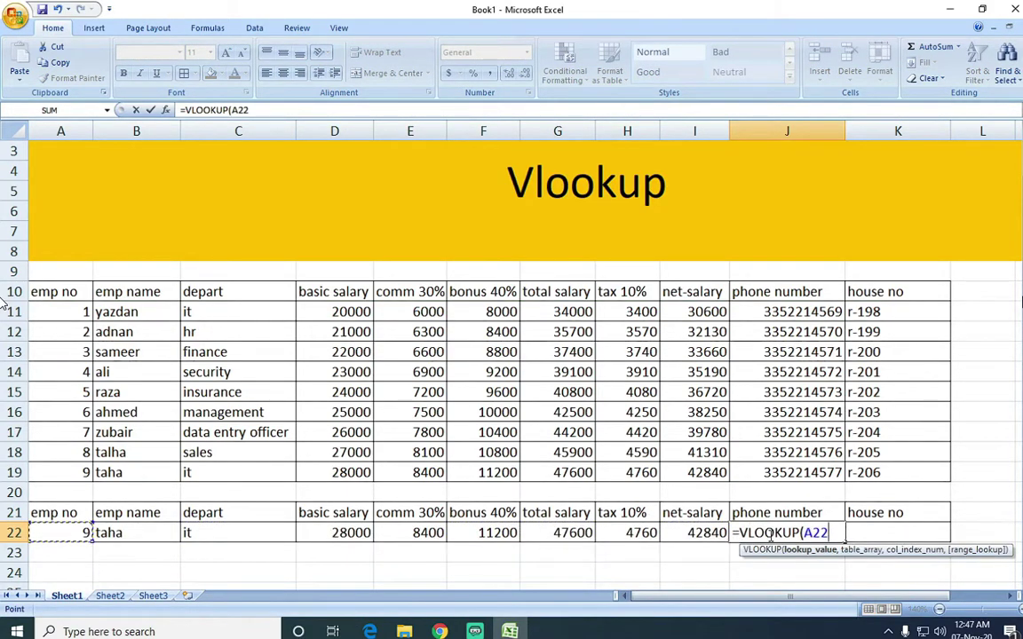
type(",")
key("Up")
key("Up")
key("Up")
key("Right")
key("ctrl+shift+Left")
key("shift+Up")
key("shift+Up")
key("shift+Up")
key("shift+Up")
key("shift+Up")
key("shift+Up")
key("shift+Up")
key("shift+Up")
type(",")
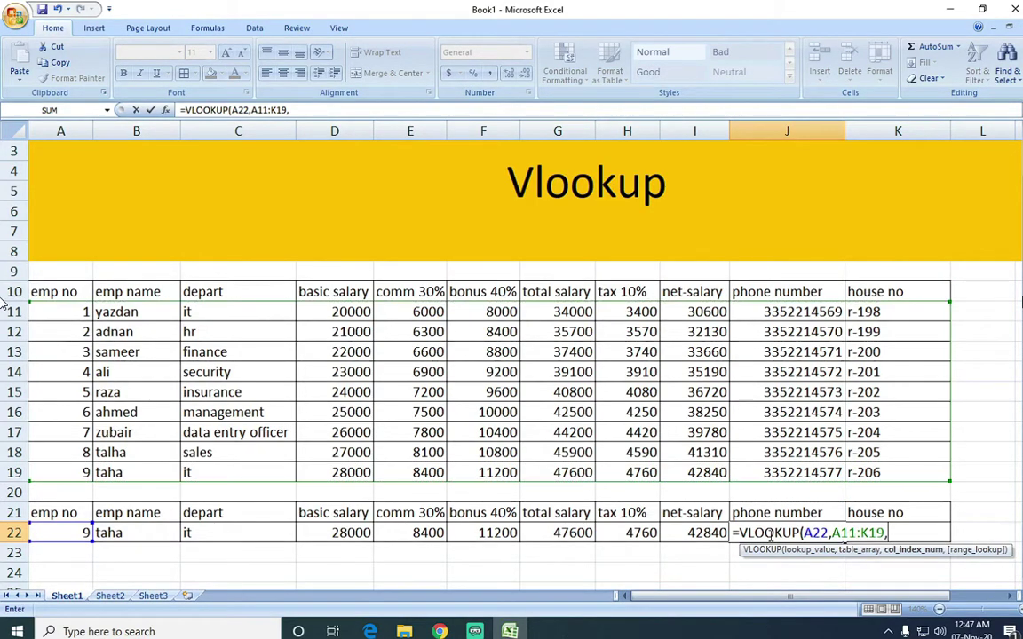
type("2")
key("BackSpace")
type("1")
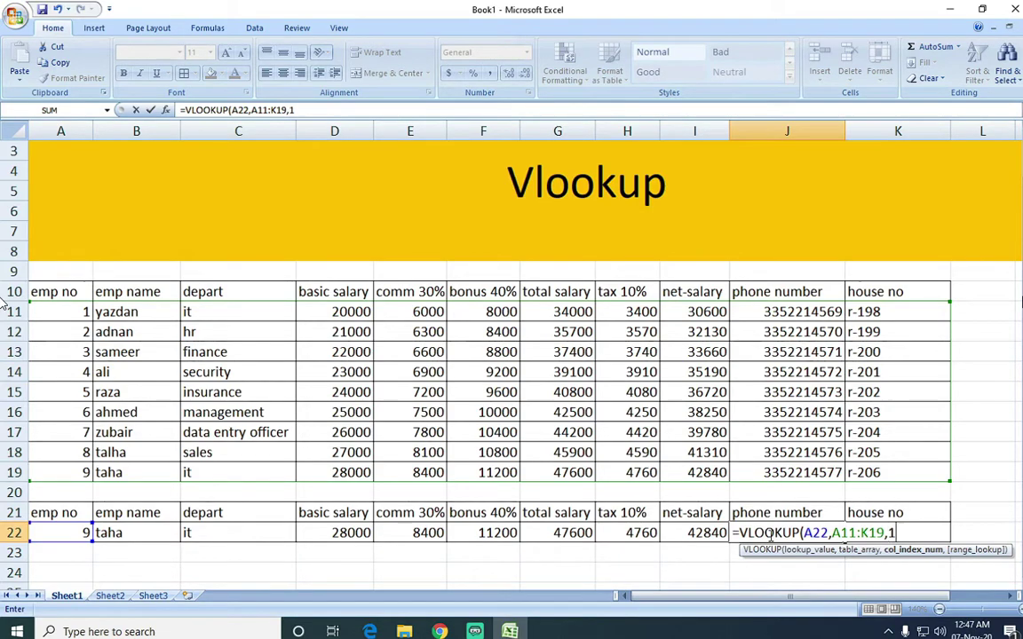
type("0.,0)")
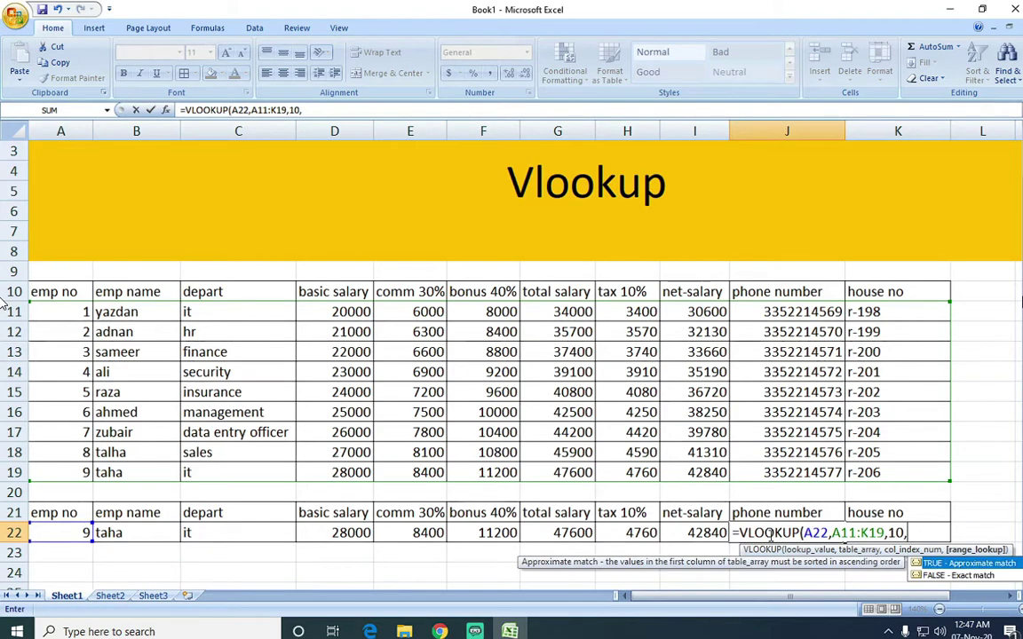
key("Return")
left_click(769, 534)
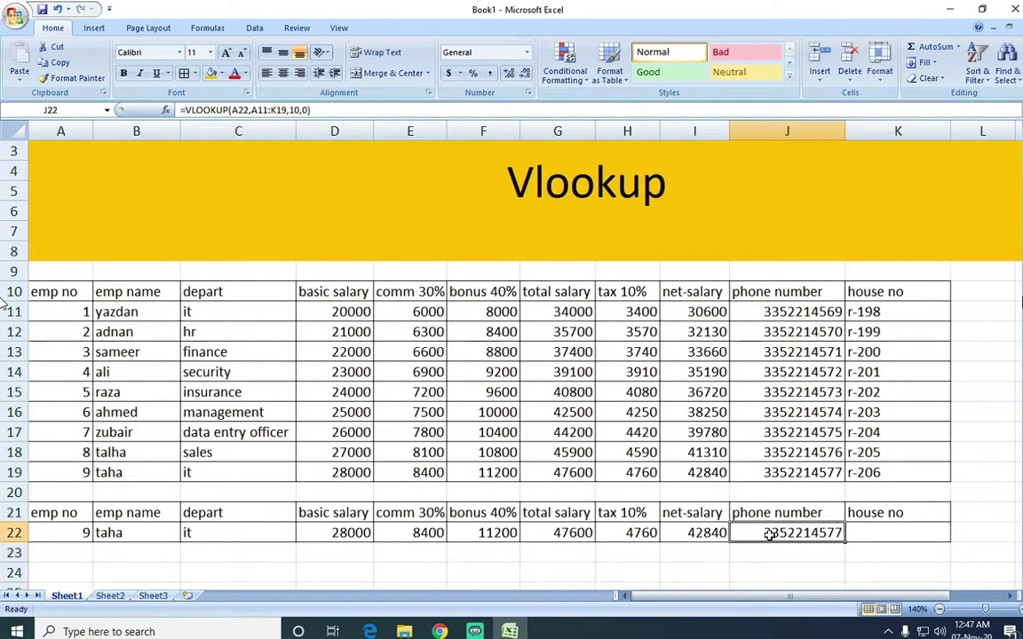
key("Right")
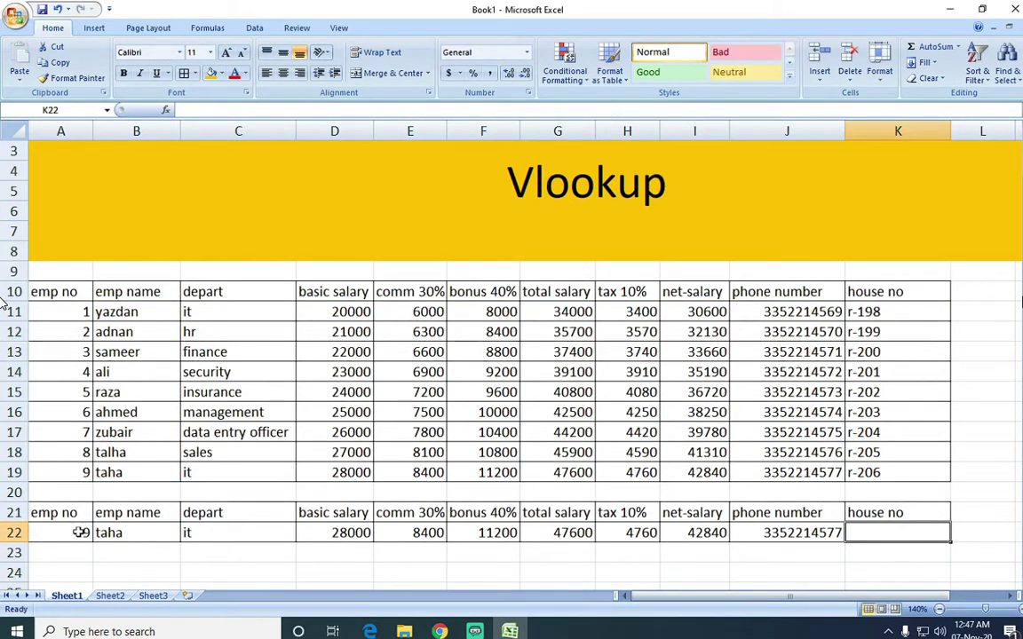
Change the lookup employee number in A22 to 1 and compare results with the table.
left_click(80, 532)
type("1")
key("Return")
left_click(79, 538)
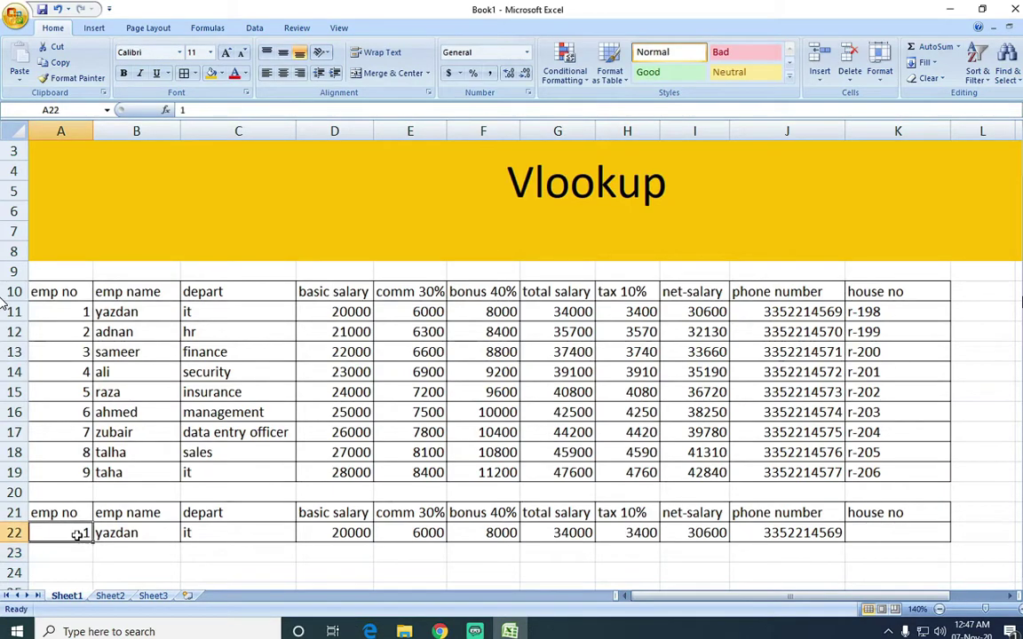
key("Right")
key("Right")
key("Right")
key("Right")
key("Right")
key("Right")
key("Right")
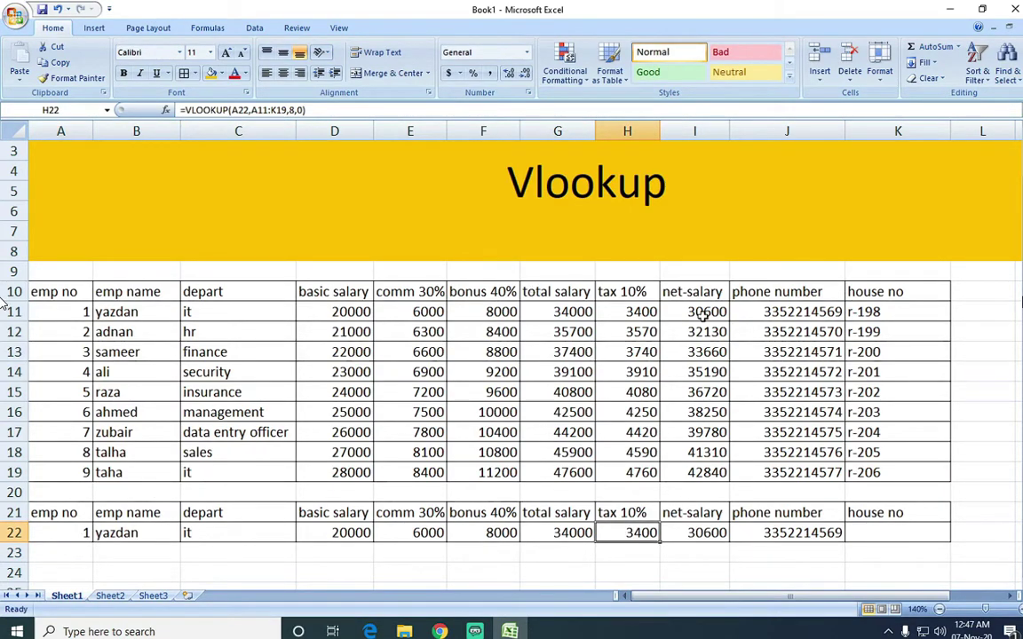
left_click(742, 311)
Enter =VLOOKUP(A22,A11:K19,11,0) in K22 to return house no r-198.
left_click(868, 533)
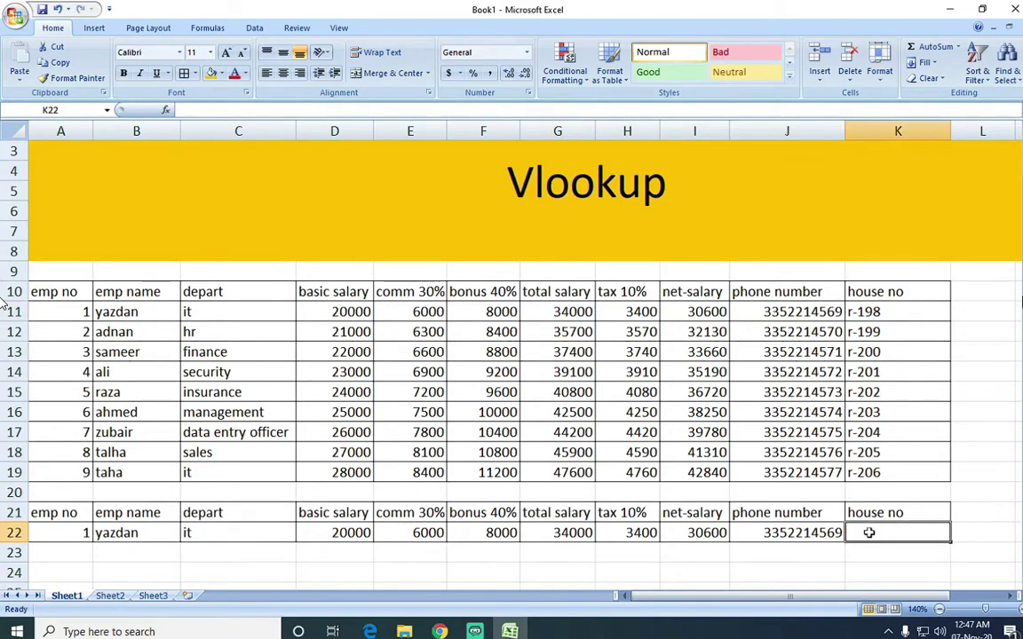
type("=")
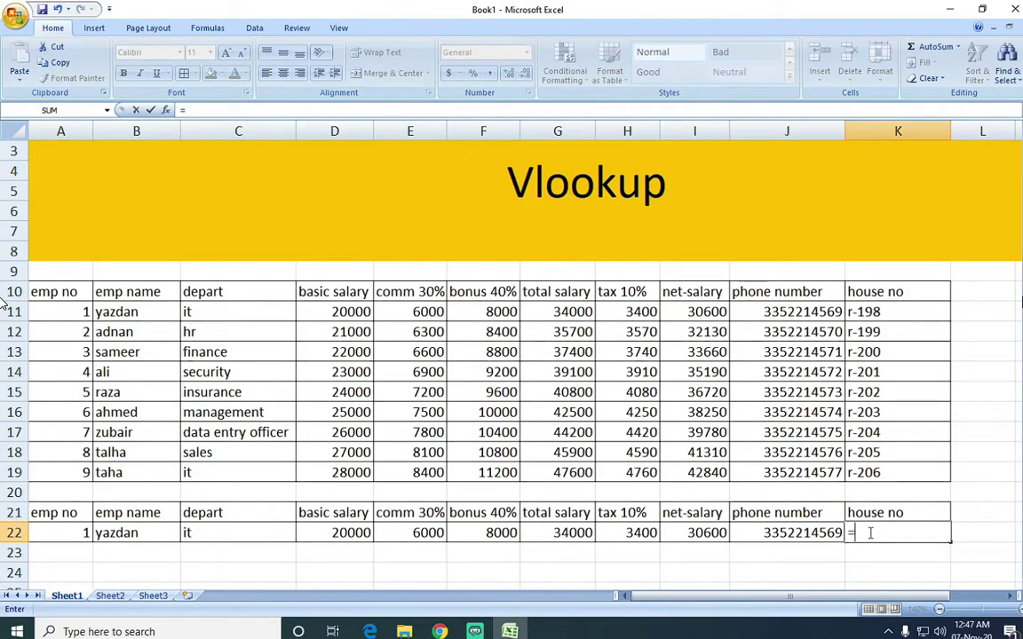
type("vl")
key("Tab")
key("Left")
key("Left")
key("Left")
key("Left")
key("Left")
key("Left")
key("Left")
key("Left")
key("Left")
key("Left")
type(",")
key("Up")
key("Up")
key("Up")
key("shift+Right")
key("shift+Right")
key("shift+Right")
key("shift+Right")
key("shift+Right")
key("shift+Right")
key("shift+Right")
key("shift+Right")
key("shift+Right")
key("shift+Right")
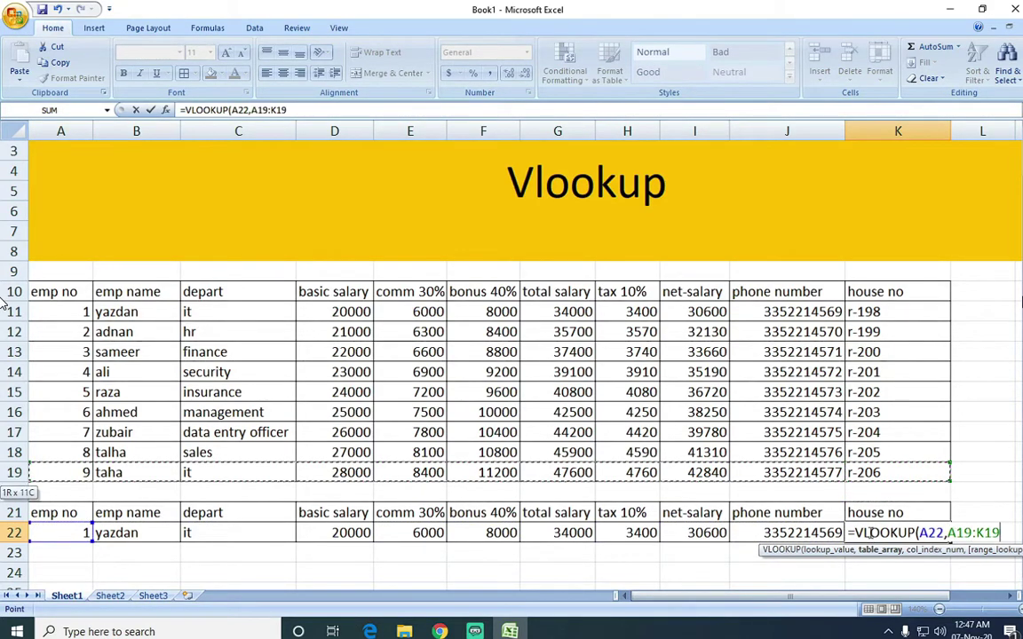
key("shift+Up")
key("shift+Up")
key("shift+Up")
key("shift+Up")
key("shift+Up")
key("shift+Up")
key("shift+Up")
key("shift+Up")
type(",")
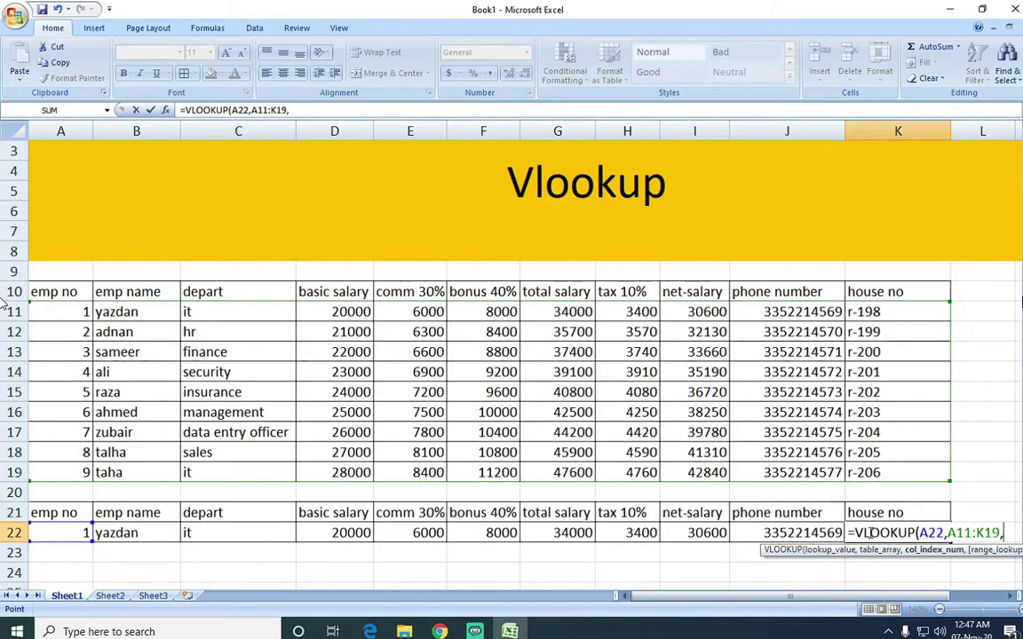
left_click_drag(919, 597, 954, 597)
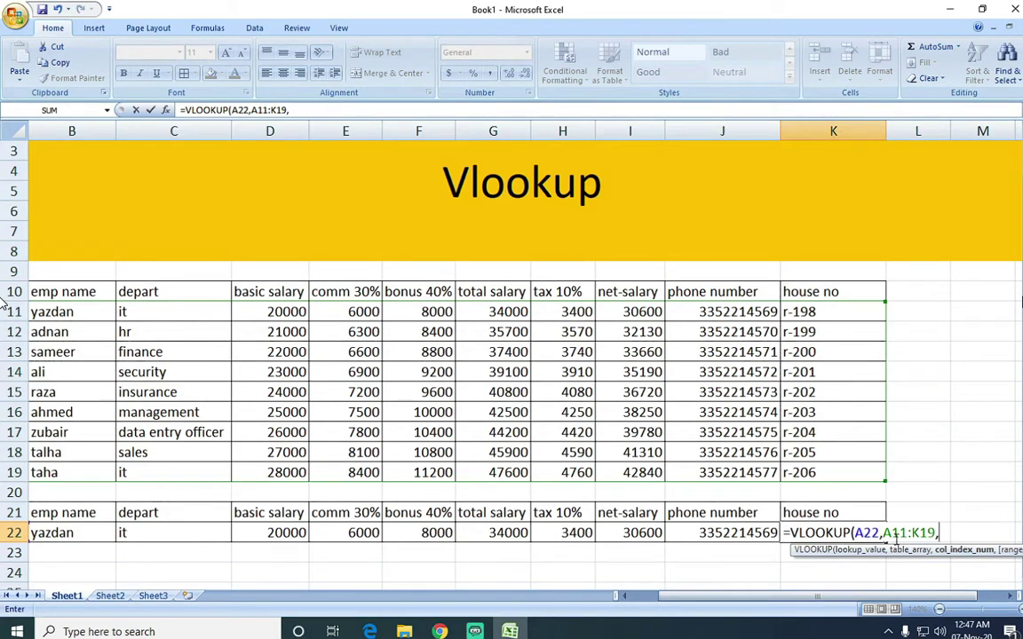
type("11.")
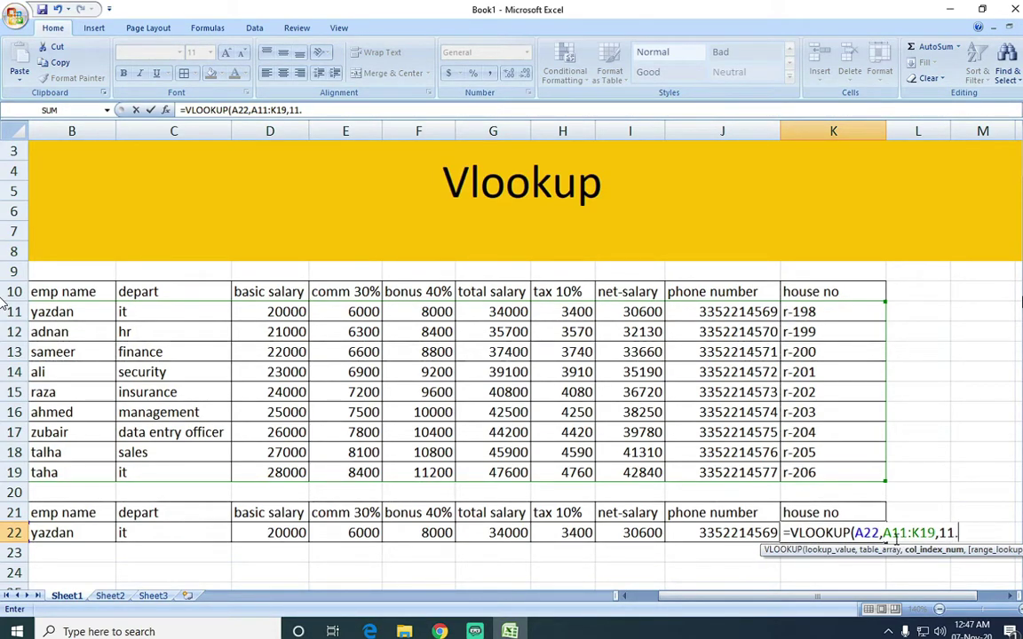
type(",")
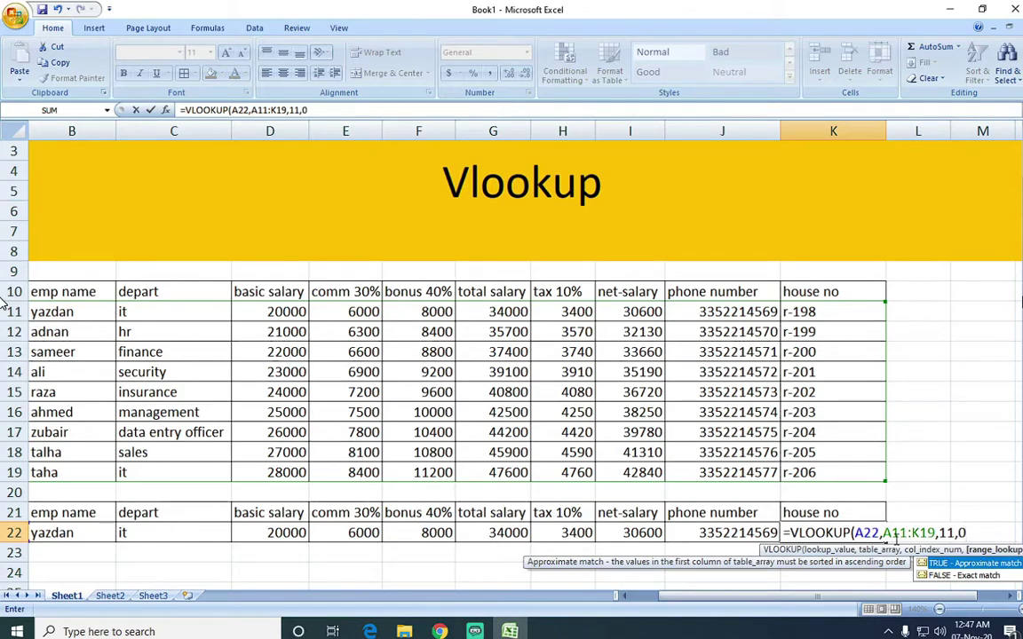
type("0)")
key("Return")
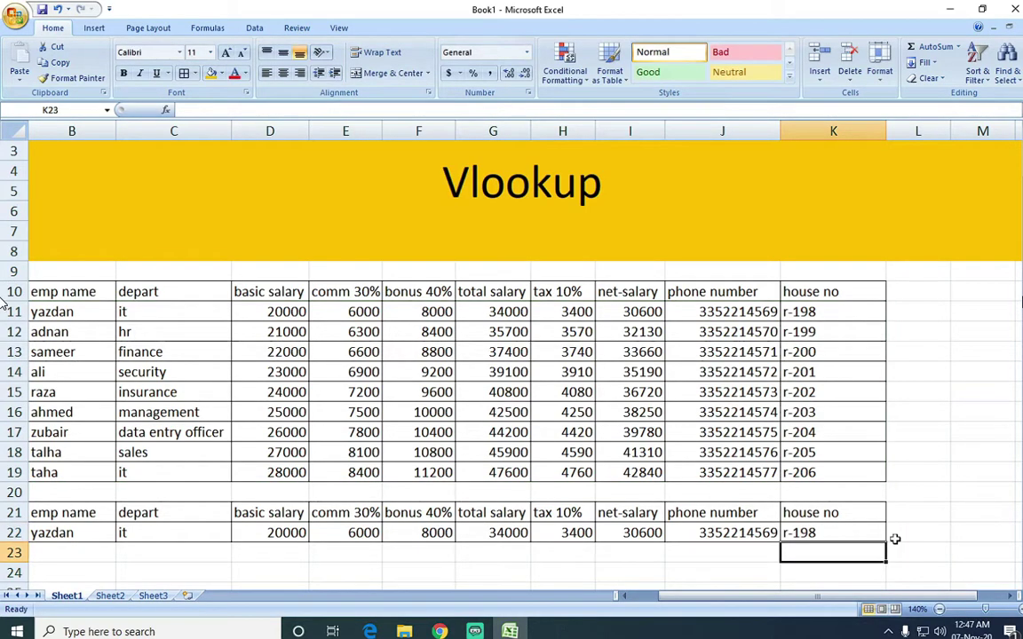
left_click(550, 538)
Set the lookup employee number in A22 to 7 and highlight row 17.
key("Left")
key("Left")
key("Left")
key("Left")
key("Left")
key("Left")
key("Left")
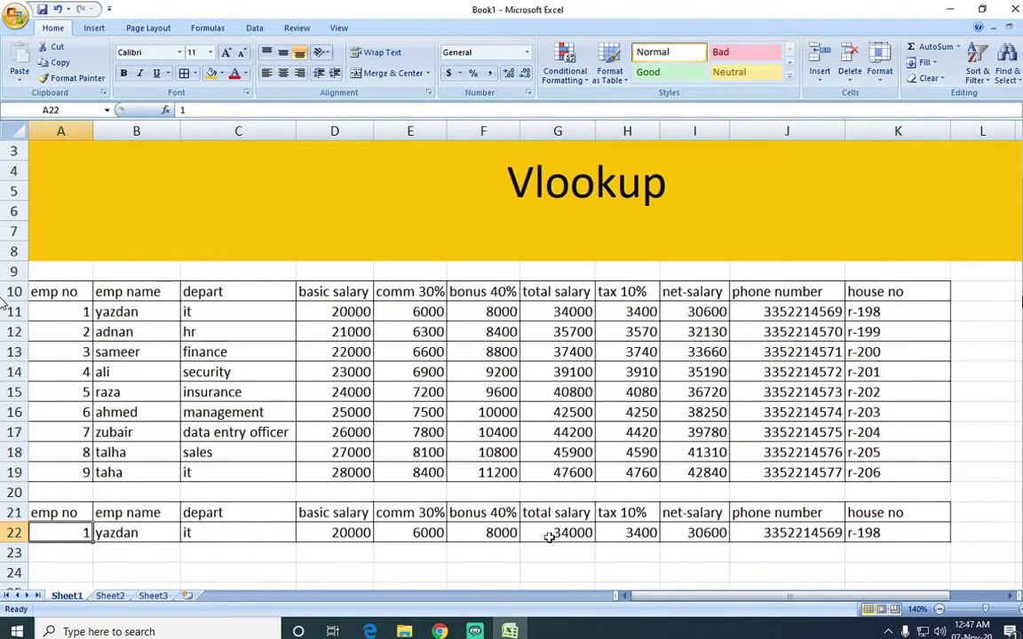
type("7")
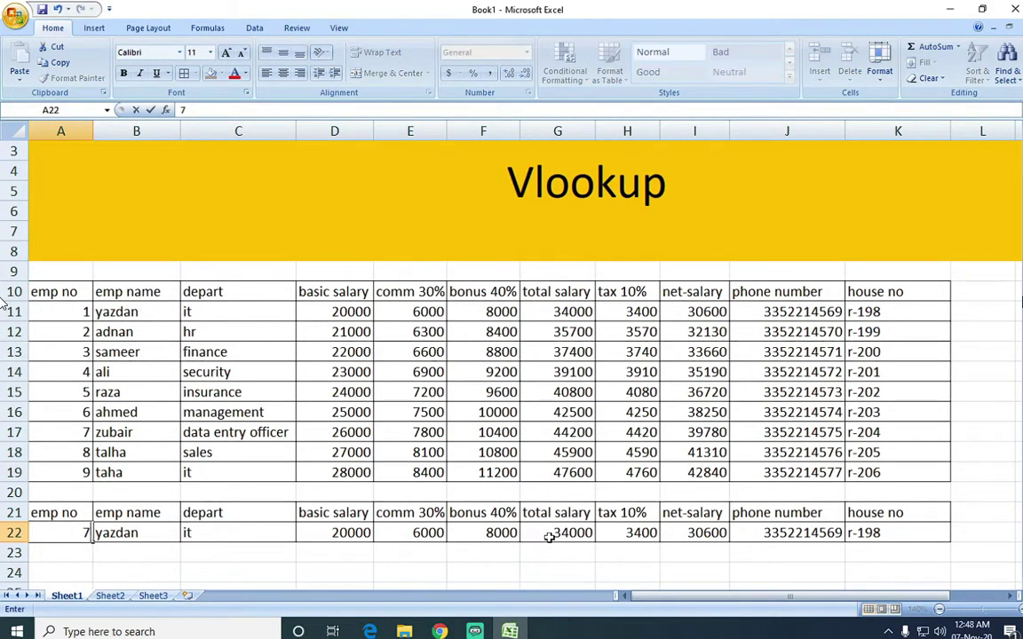
key("Return")
left_click_drag(45, 430, 304, 434)
Compare row 22's results with employee 7's row 17, from basic salary through house no.
left_click(343, 532)
left_click(355, 432)
left_click(434, 432)
left_click(484, 433)
left_click(558, 433)
left_click(627, 432)
left_click(695, 433)
left_click(787, 432)
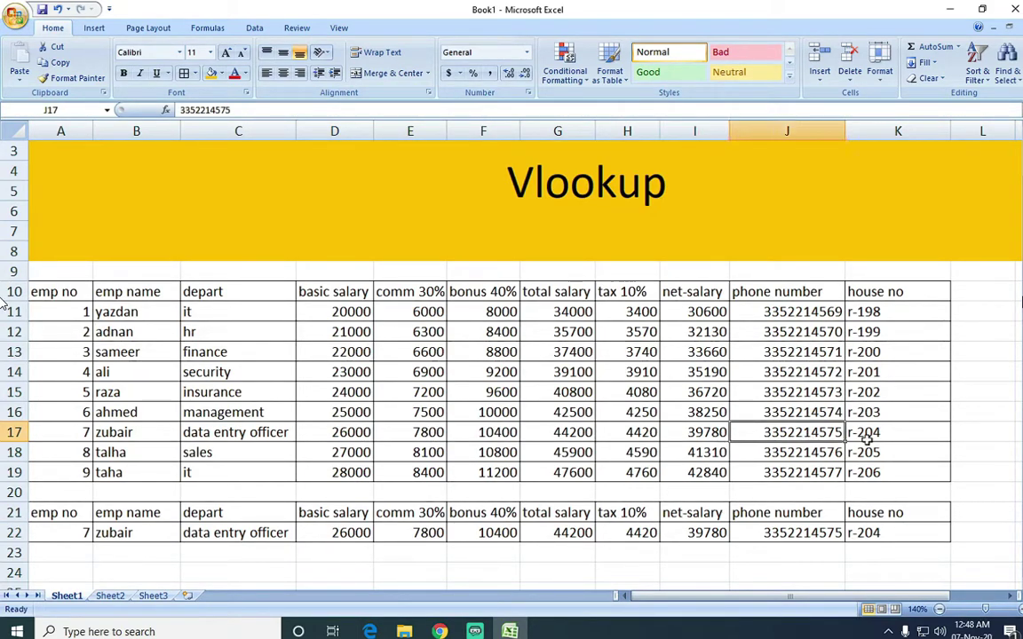
left_click(866, 437)
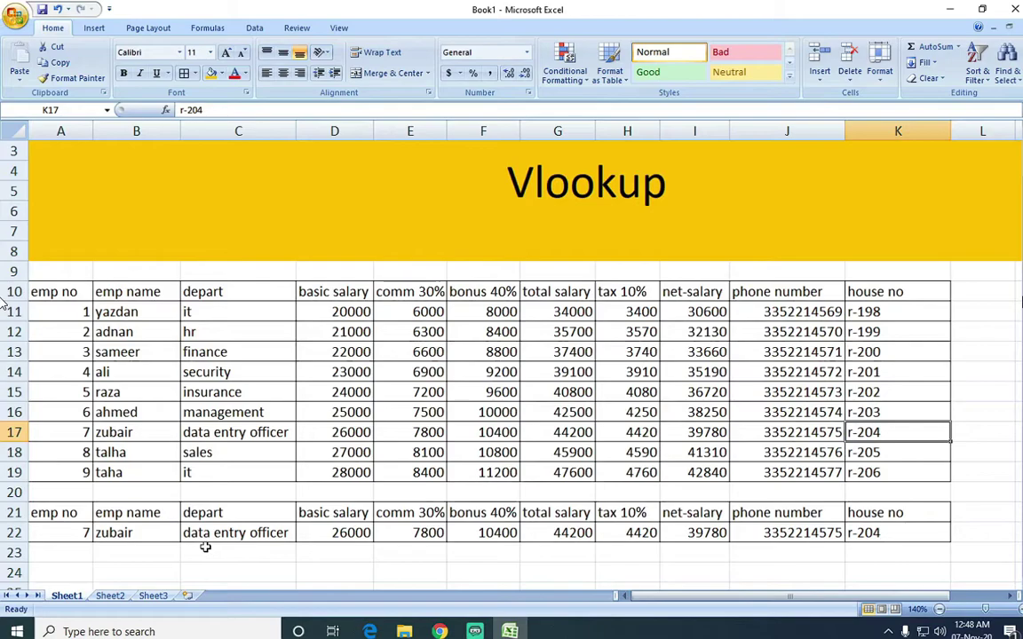